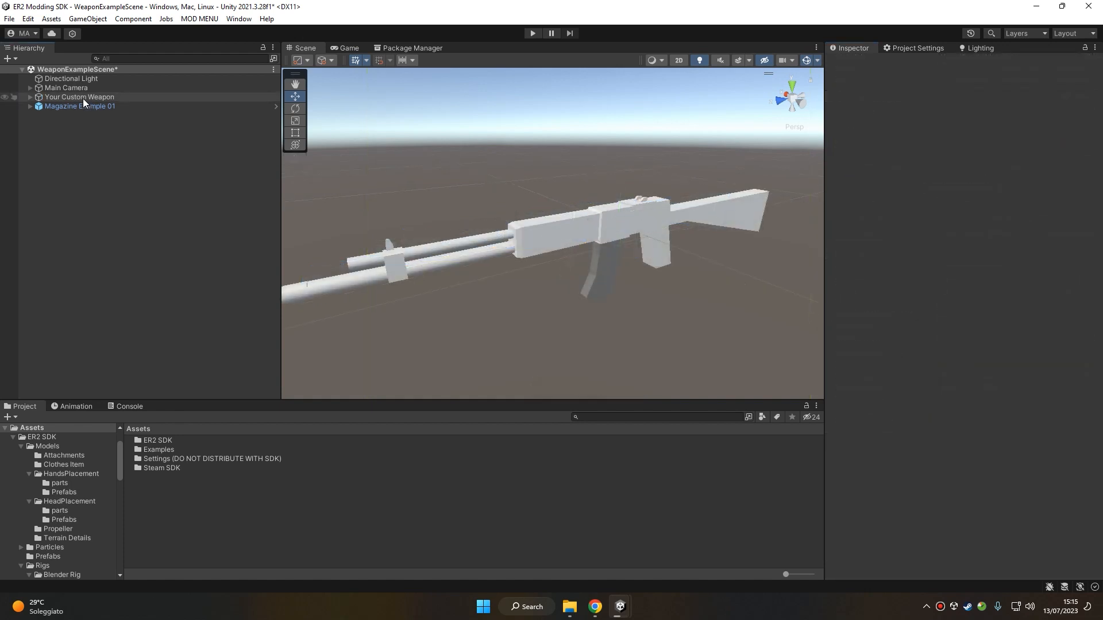
Examine the weapon settings of Your Custom Weapon, including its Supported Attachments list
{"action": "left_click", "coordinate": [83, 97]}
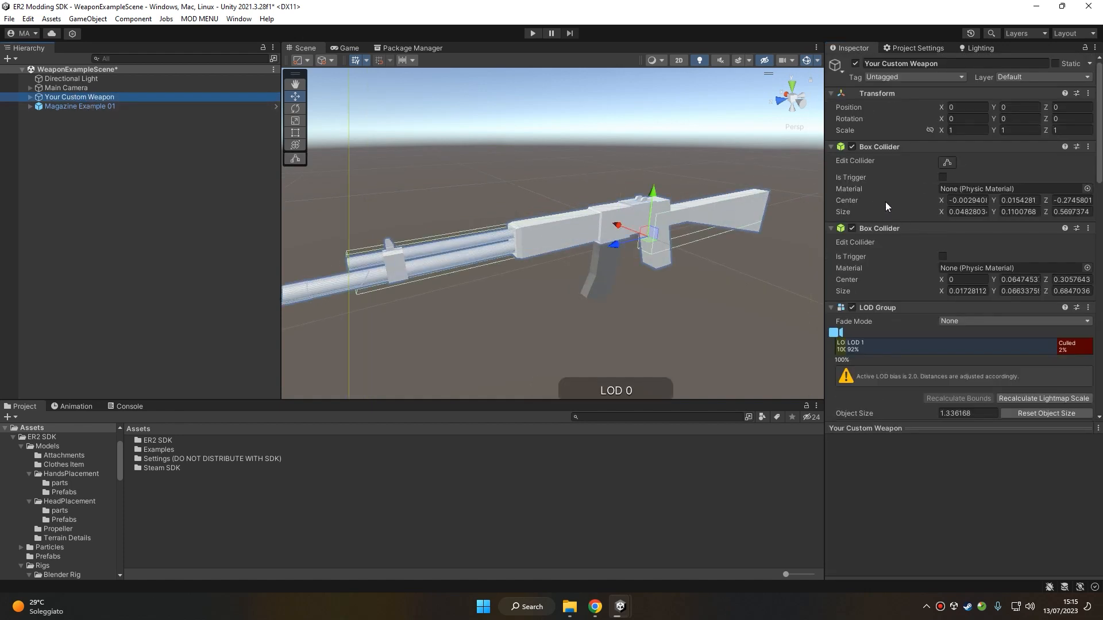
{"action": "scroll", "coordinate": [884, 202], "scroll_direction": "down", "scroll_amount": 15}
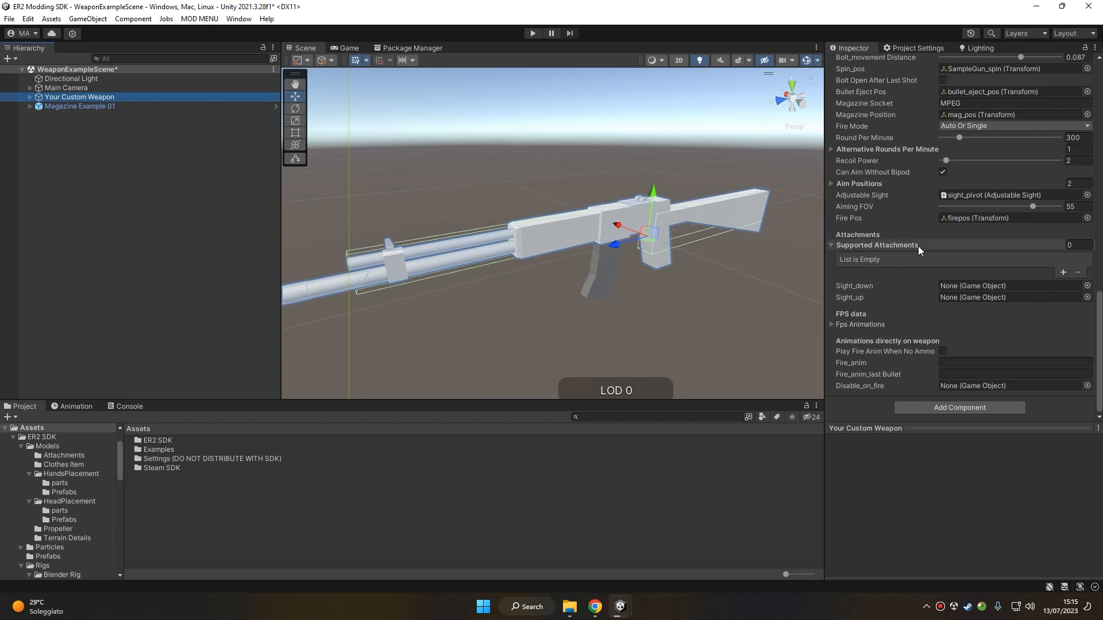
{"action": "scroll", "coordinate": [908, 258], "scroll_direction": "up", "scroll_amount": 10}
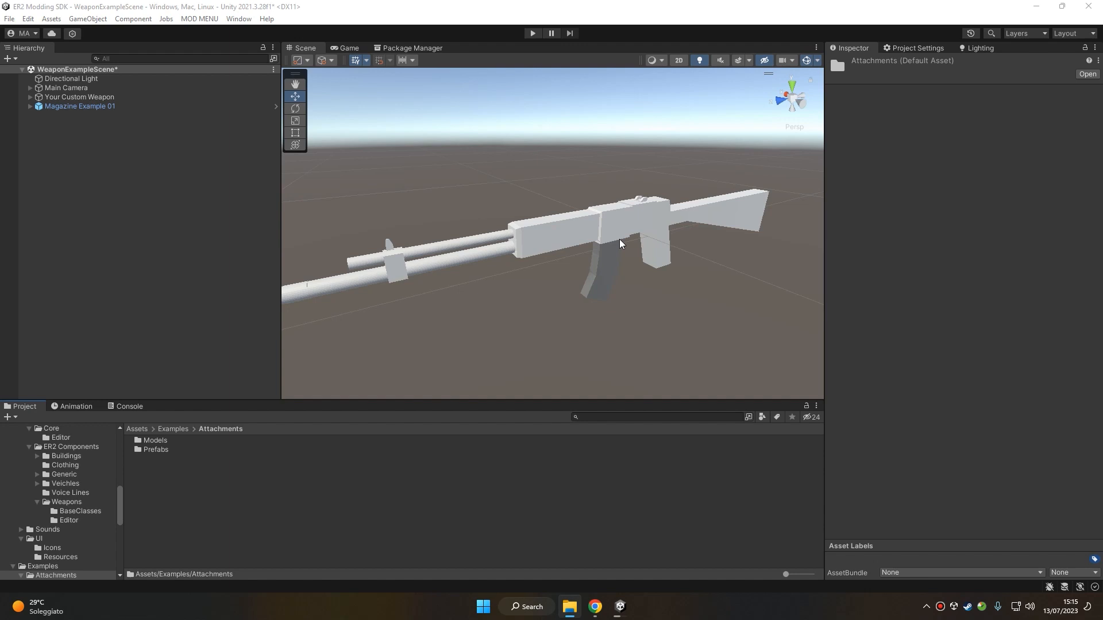
Browse the Attachments Models folder and preview the example bayonet, bipod, open bipod and scope models
{"action": "double_click", "coordinate": [155, 440]}
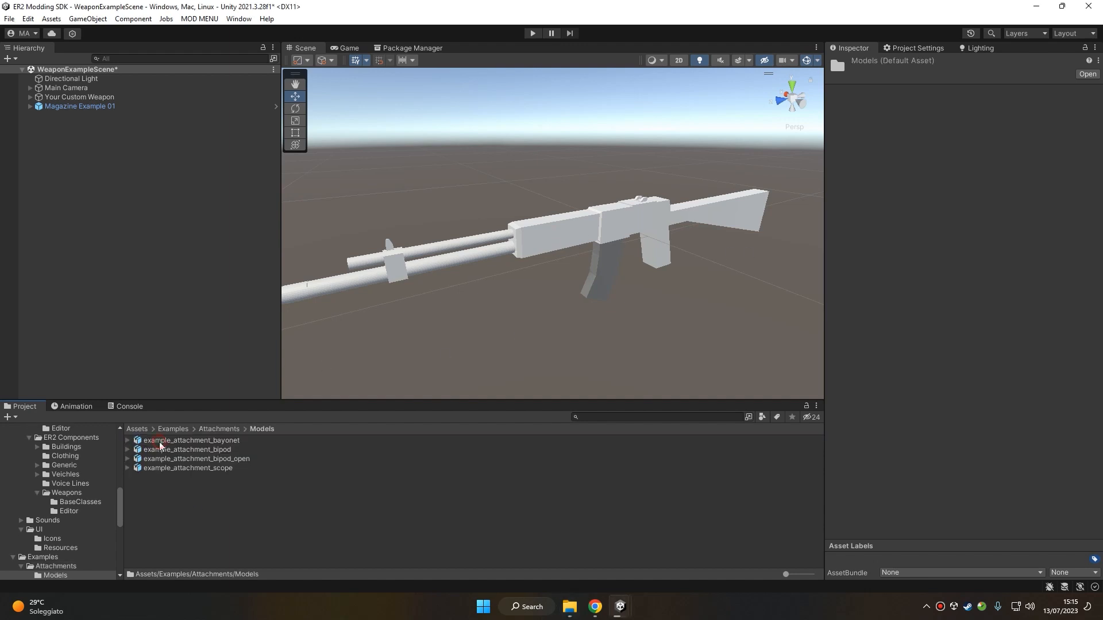
{"action": "left_click", "coordinate": [195, 443]}
{"action": "left_click", "coordinate": [206, 449]}
{"action": "left_click", "coordinate": [220, 459]}
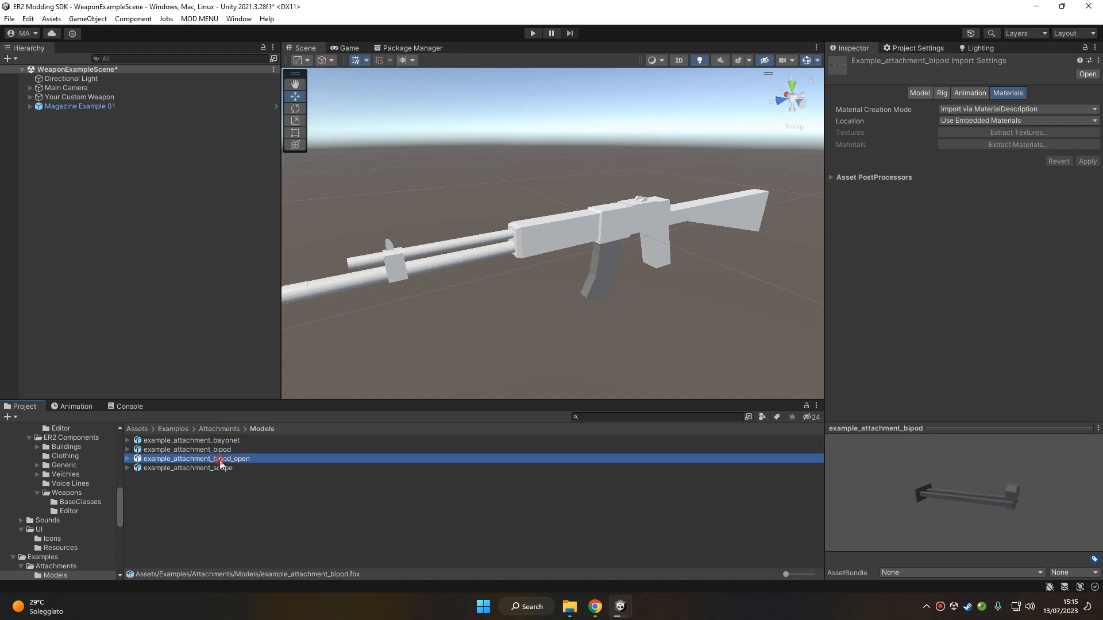
{"action": "left_click", "coordinate": [220, 468]}
{"action": "left_click", "coordinate": [220, 459]}
{"action": "left_click", "coordinate": [220, 449]}
{"action": "left_click", "coordinate": [220, 440]}
{"action": "left_click", "coordinate": [220, 449]}
{"action": "left_click", "coordinate": [224, 459]}
{"action": "left_click", "coordinate": [227, 466]}
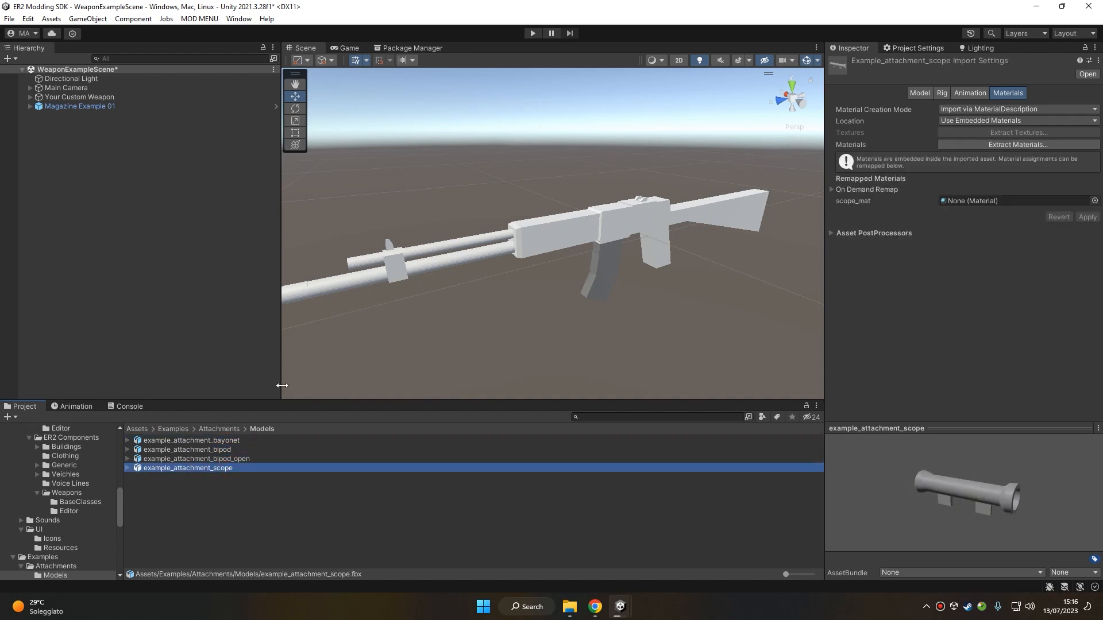
Add example_attachment_bayonet as a child of Your Custom Weapon and move it under the muzzle, at about Y 0.018, Z 0.685
{"action": "left_click_drag", "start_coordinate": [216, 439], "coordinate": [105, 97]}
{"action": "scroll", "coordinate": [487, 253], "scroll_direction": "down", "scroll_amount": 3}
{"action": "left_click_drag", "start_coordinate": [606, 263], "coordinate": [439, 291]}
{"action": "right_click_drag", "start_coordinate": [439, 290], "coordinate": [546, 256]}
{"action": "left_click_drag", "start_coordinate": [513, 253], "coordinate": [537, 252]}
{"action": "right_click_drag", "start_coordinate": [694, 239], "coordinate": [604, 248]}
{"action": "key", "text": "s"}
{"action": "left_click_drag", "start_coordinate": [623, 210], "coordinate": [630, 197]}
{"action": "right_click_drag", "start_coordinate": [608, 197], "coordinate": [623, 216]}
{"action": "key", "text": "s"}
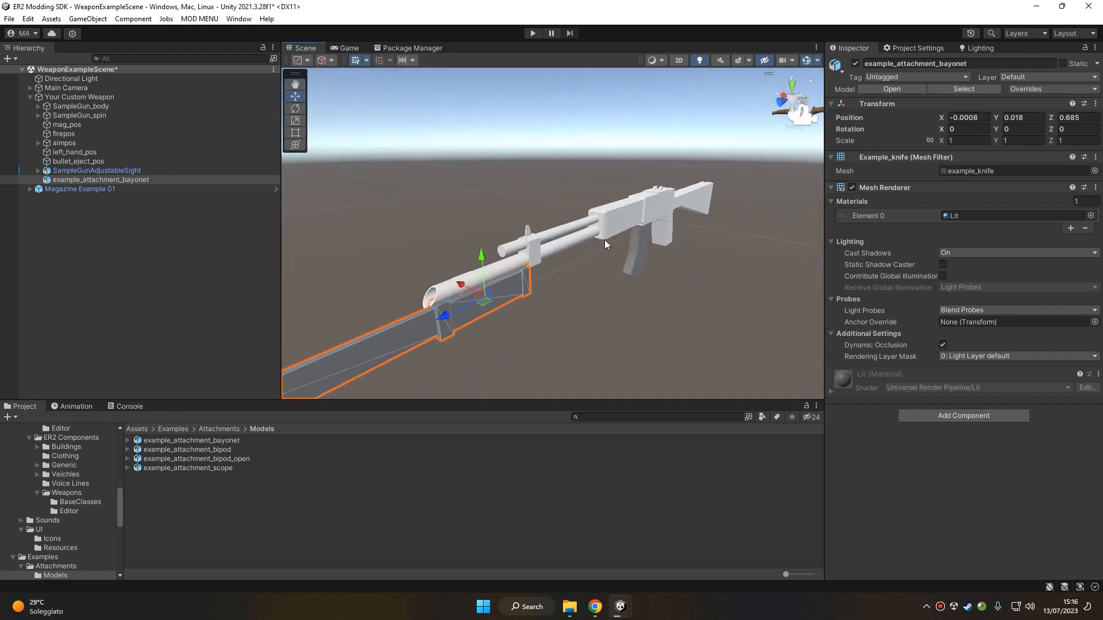
Shift the bayonet sideways to X 0.0018 so it lines up with the barrel, and deselect it
{"action": "right_click_drag", "start_coordinate": [468, 282], "coordinate": [582, 259]}
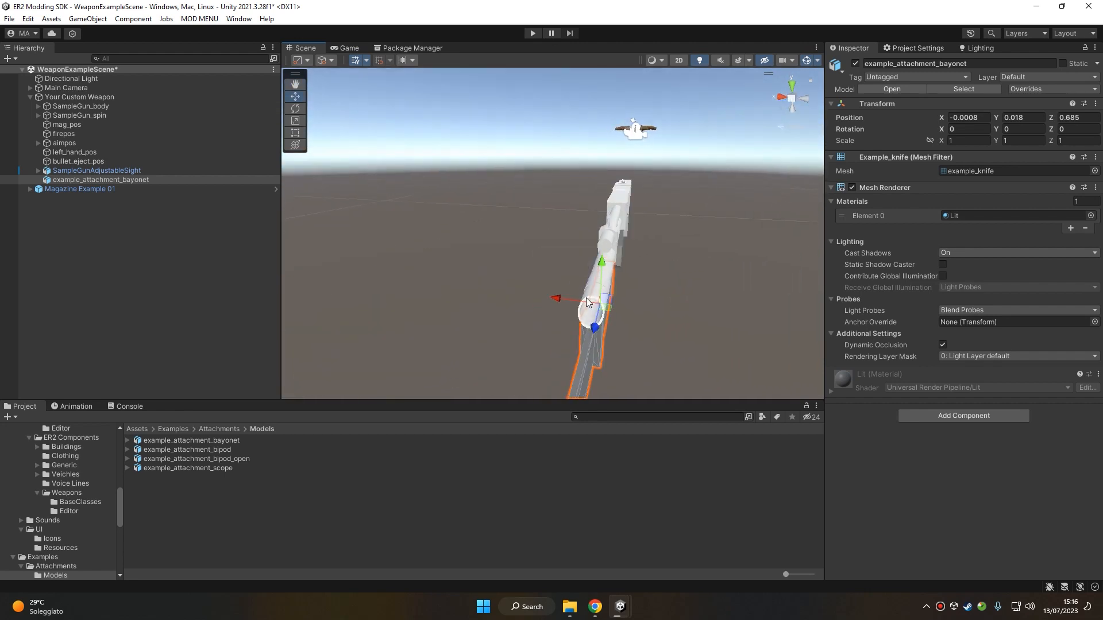
{"action": "middle_click_drag", "start_coordinate": [587, 302], "coordinate": [624, 278]}
{"action": "left_click_drag", "start_coordinate": [606, 275], "coordinate": [602, 277]}
{"action": "right_click_drag", "start_coordinate": [621, 271], "coordinate": [495, 258]}
{"action": "left_click", "coordinate": [495, 257]}
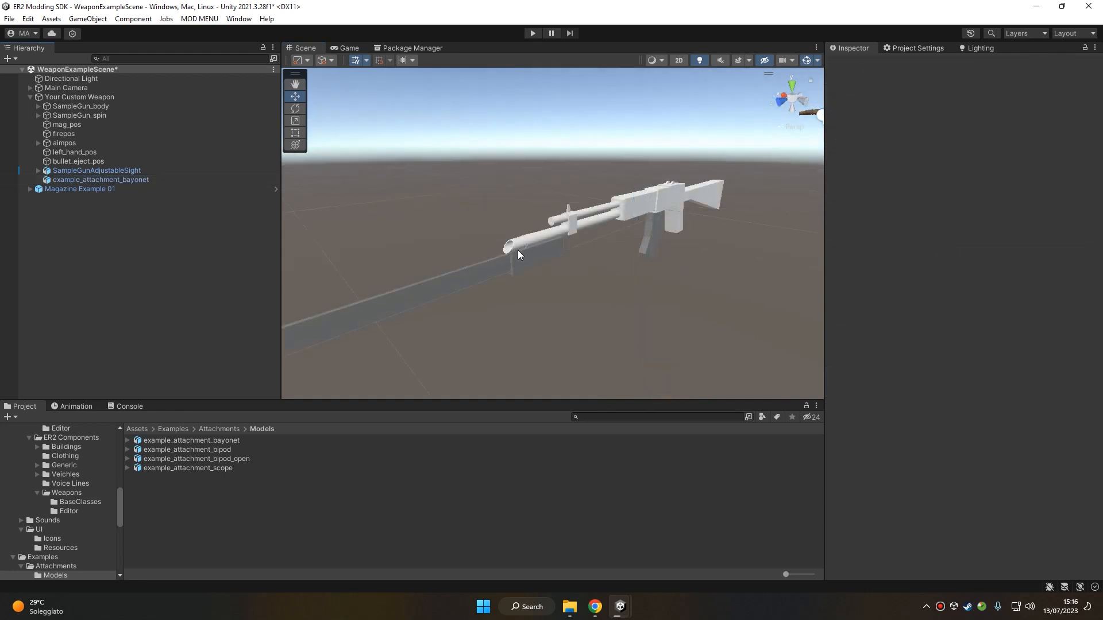
Apply the ER2 MODS Bayonet gun accessory template to example_attachment_bayonet
{"action": "left_click", "coordinate": [101, 179]}
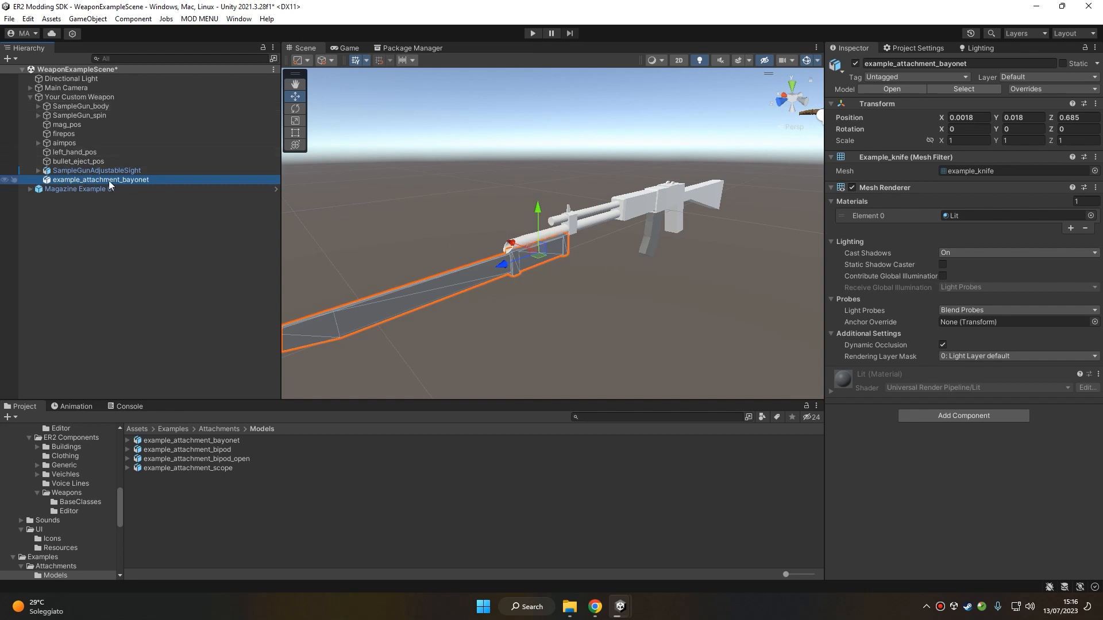
{"action": "middle_click_drag", "start_coordinate": [511, 221], "coordinate": [560, 207]}
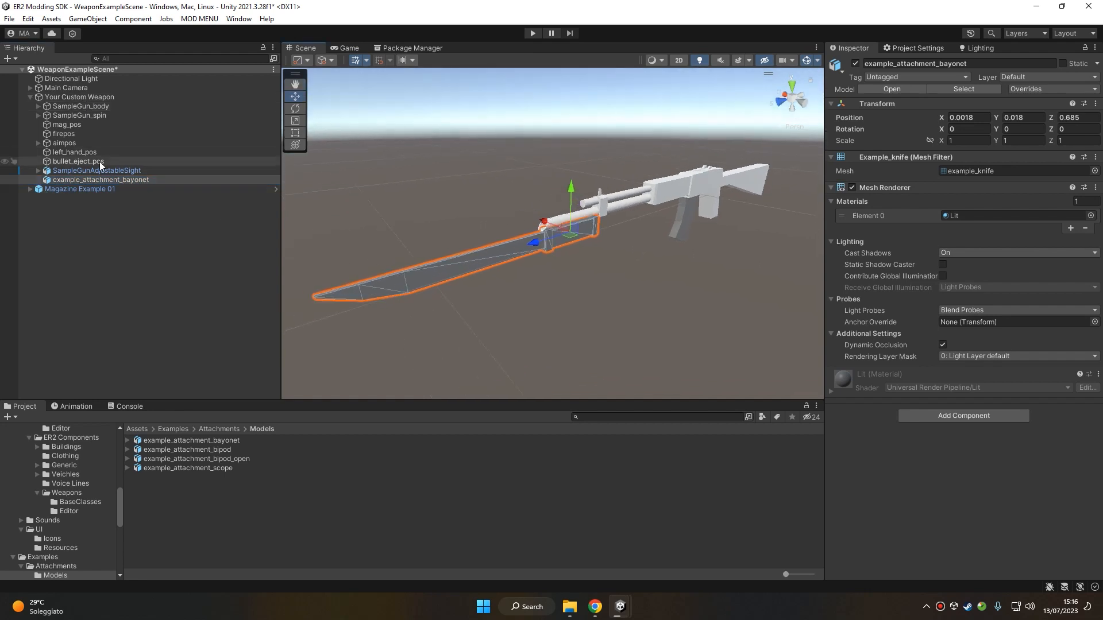
{"action": "right_click", "coordinate": [92, 179]}
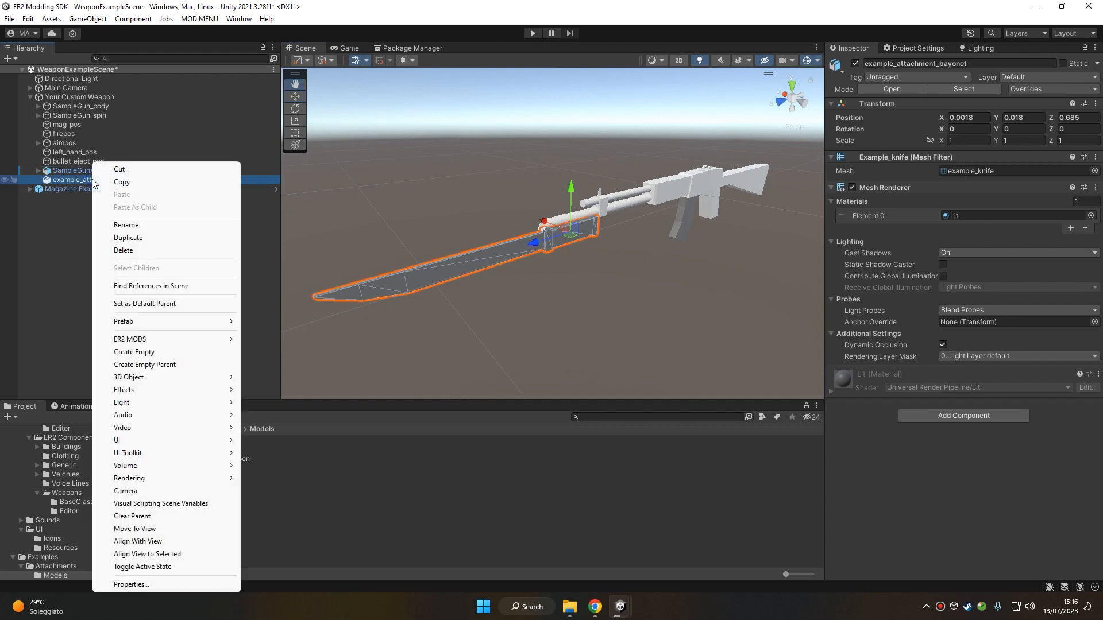
{"action": "mouse_move", "coordinate": [156, 343]}
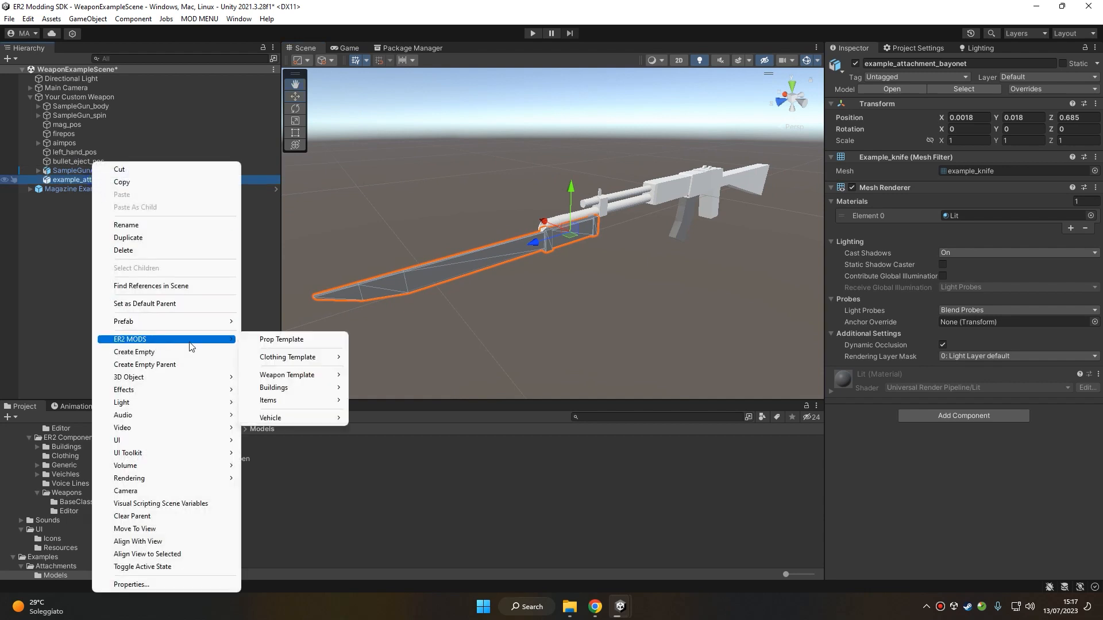
{"action": "mouse_move", "coordinate": [290, 375]}
{"action": "mouse_move", "coordinate": [408, 464]}
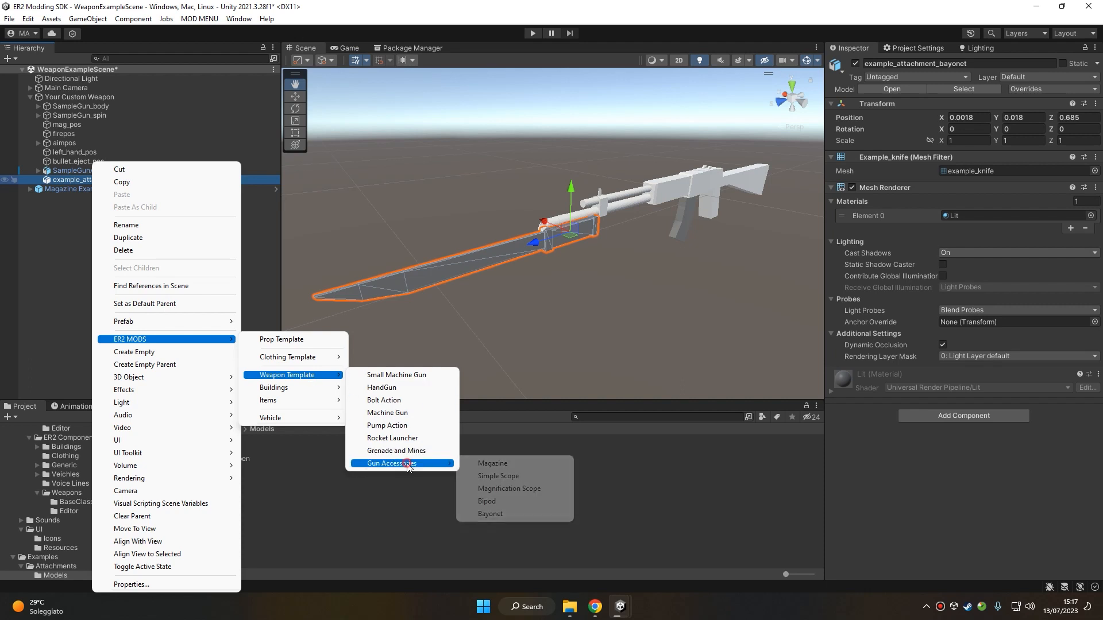
{"action": "left_click", "coordinate": [529, 514]}
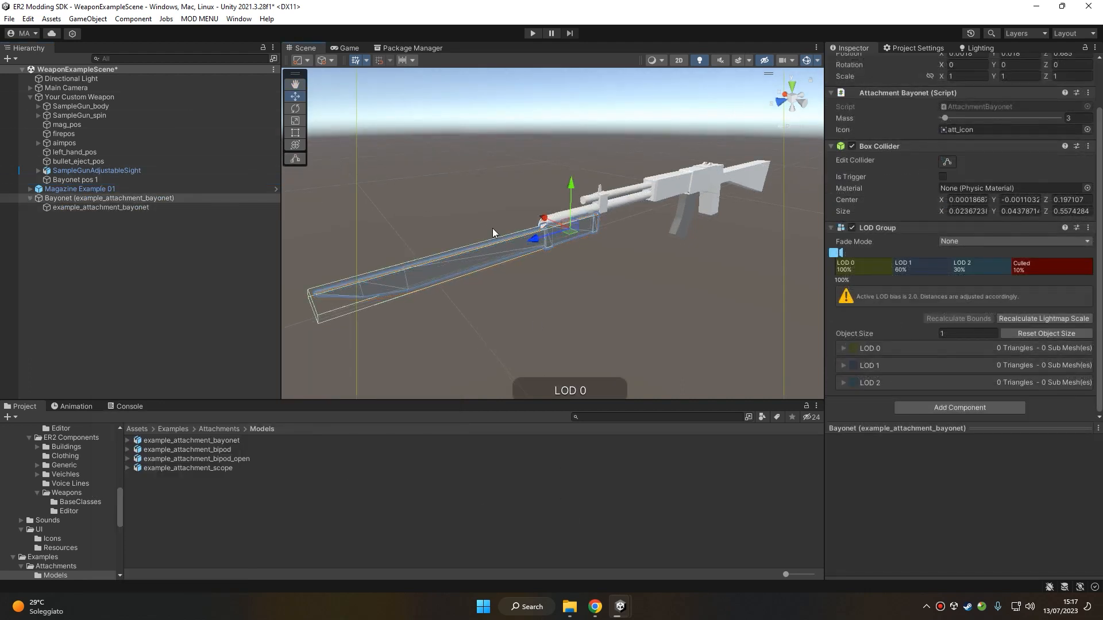
Assign the bayonet model to LOD 0, delete LOD 1 and LOD 2, and set the Culled threshold to about 2%
{"action": "scroll", "coordinate": [906, 209], "scroll_direction": "up", "scroll_amount": 3}
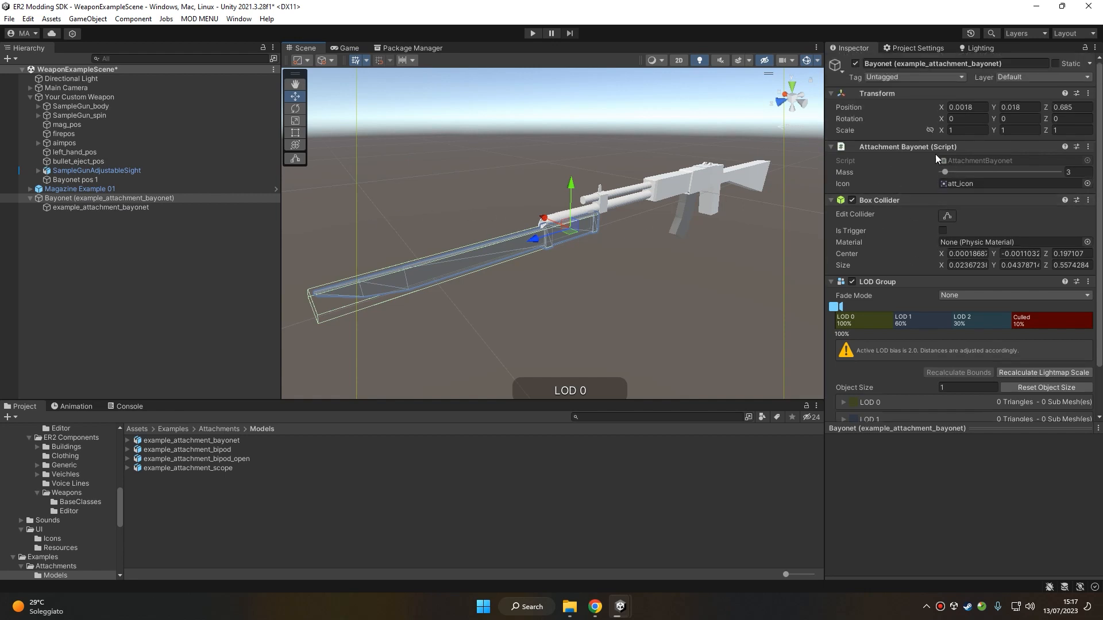
{"action": "scroll", "coordinate": [946, 207], "scroll_direction": "down", "scroll_amount": 1}
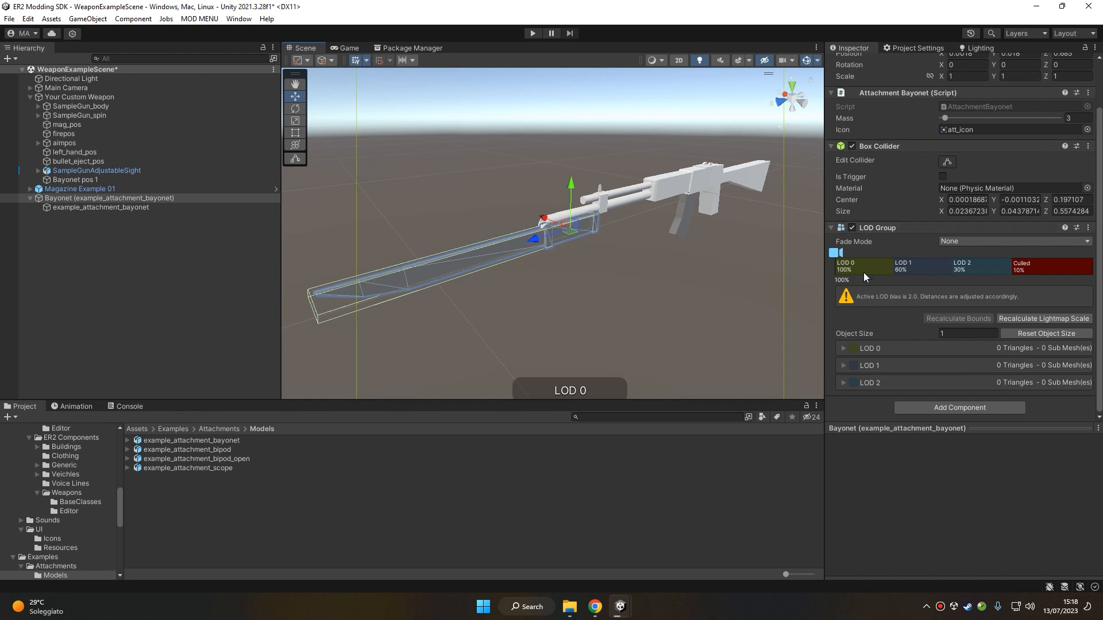
{"action": "left_click_drag", "start_coordinate": [88, 201], "coordinate": [868, 267]}
{"action": "right_click", "coordinate": [920, 269]}
{"action": "left_click", "coordinate": [941, 289]}
{"action": "right_click", "coordinate": [929, 272]}
{"action": "left_click", "coordinate": [948, 289]}
{"action": "left_click_drag", "start_coordinate": [890, 268], "coordinate": [1058, 291]}
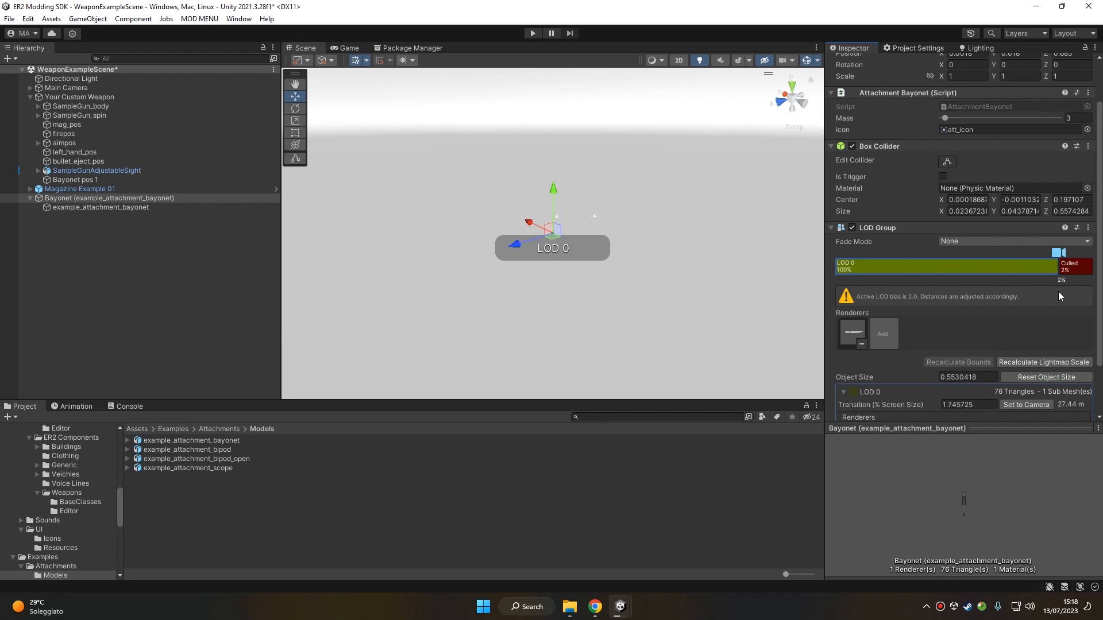
{"action": "mouse_move", "coordinate": [1059, 253]}
{"action": "left_mouse_down"}
{"action": "mouse_move", "coordinate": [862, 254]}
{"action": "mouse_move", "coordinate": [894, 255]}
{"action": "left_mouse_up"}
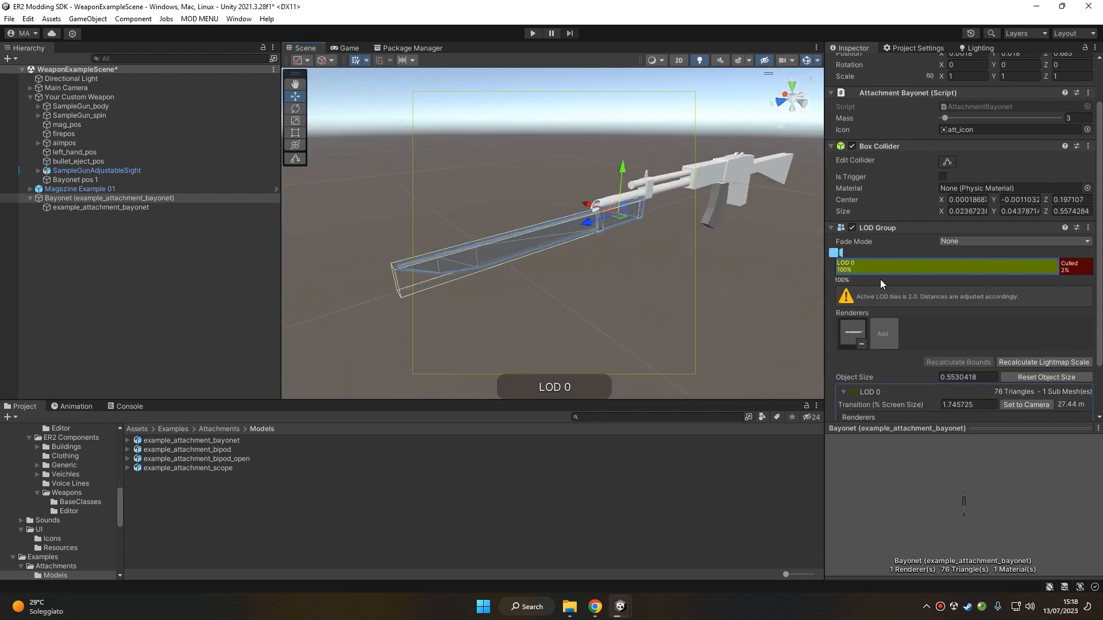
Reshape the bayonet's Box Collider to a size of about 0.019 × 0.044 × 0.532
{"action": "scroll", "coordinate": [888, 285], "scroll_direction": "down", "scroll_amount": 2}
{"action": "scroll", "coordinate": [891, 287], "scroll_direction": "up", "scroll_amount": 4}
{"action": "left_click", "coordinate": [947, 216]}
{"action": "left_click_drag", "start_coordinate": [621, 288], "coordinate": [500, 256], "text": "alt"}
{"action": "left_click_drag", "start_coordinate": [370, 241], "coordinate": [763, 245]}
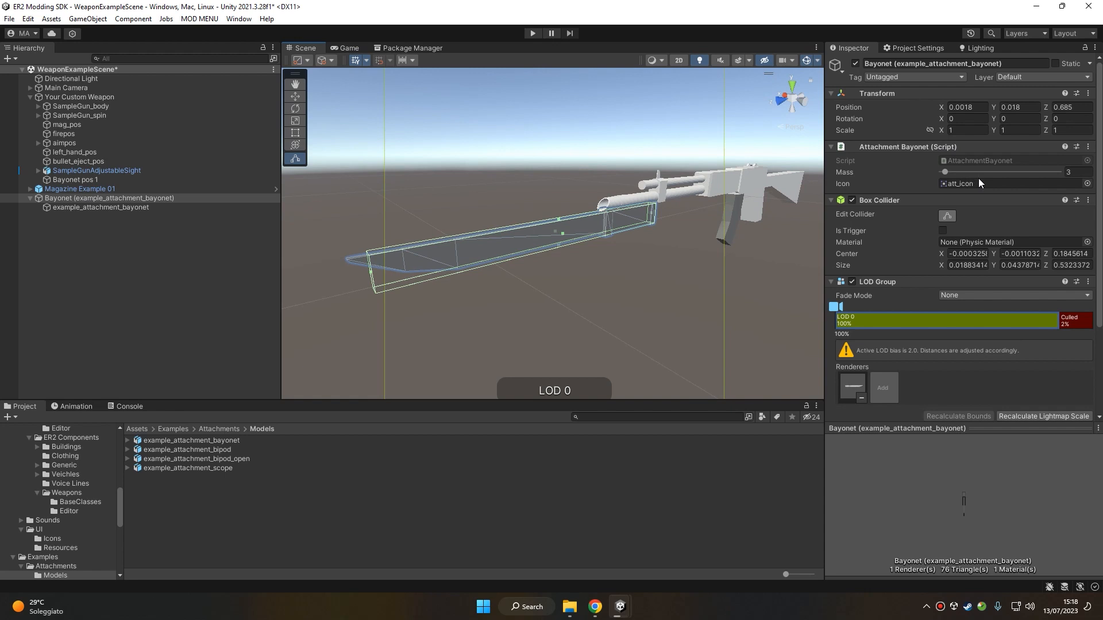
{"action": "left_click", "coordinate": [195, 23]}
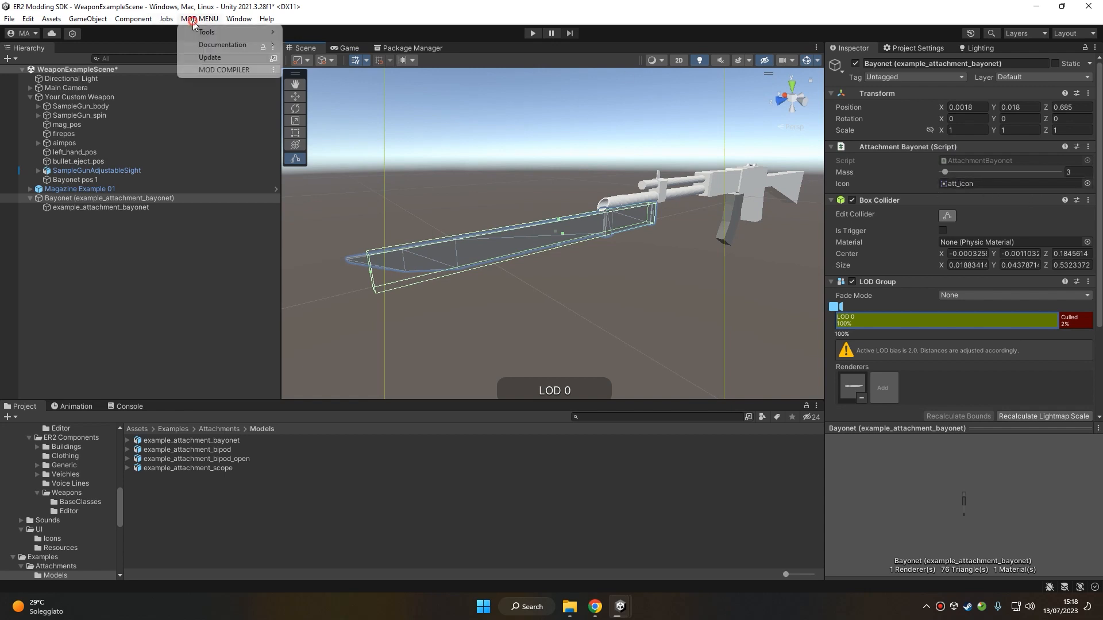
{"action": "mouse_move", "coordinate": [229, 32]}
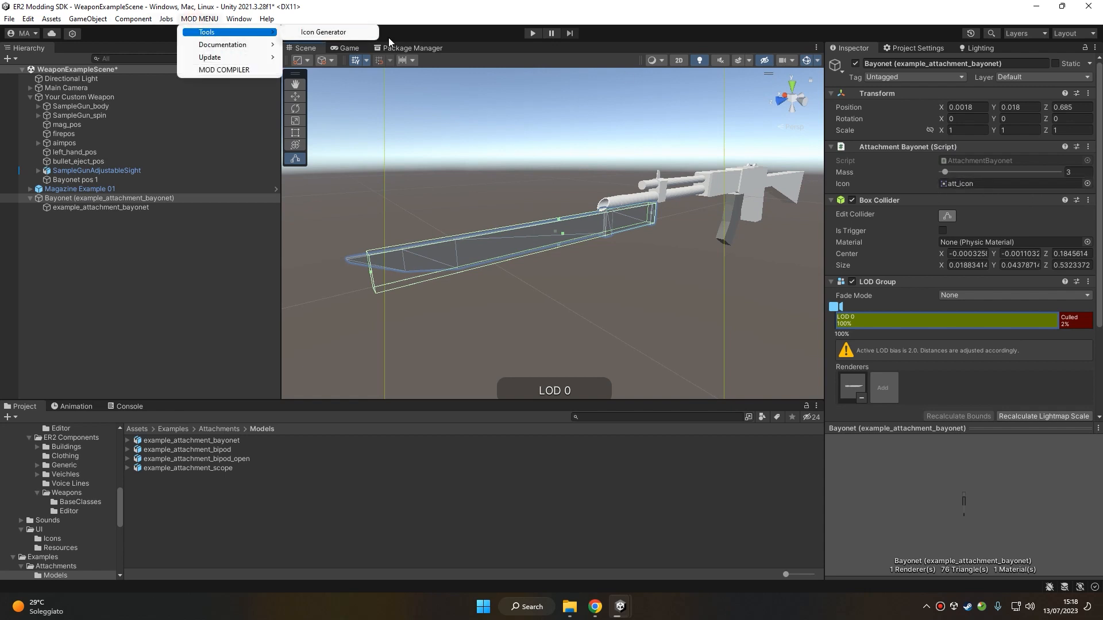
{"action": "left_click", "coordinate": [571, 250]}
{"action": "scroll", "coordinate": [576, 236], "scroll_direction": "up", "scroll_amount": 1}
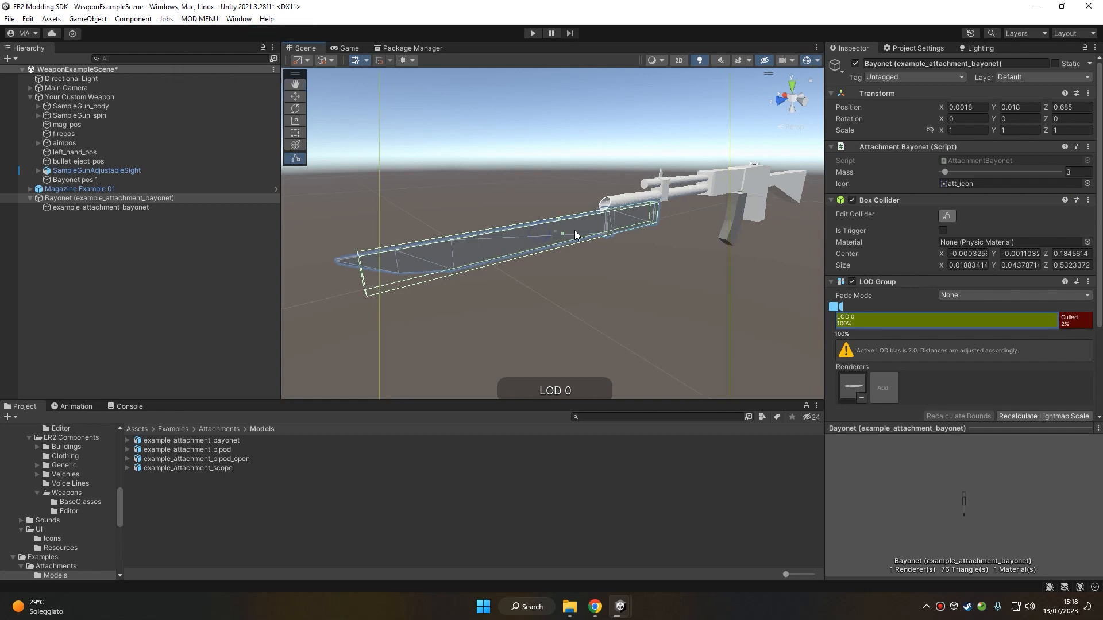
{"action": "scroll", "coordinate": [595, 186], "scroll_direction": "down", "scroll_amount": 2}
{"action": "middle_click_drag", "start_coordinate": [595, 178], "coordinate": [549, 217]}
{"action": "right_click_drag", "start_coordinate": [549, 217], "coordinate": [545, 247]}
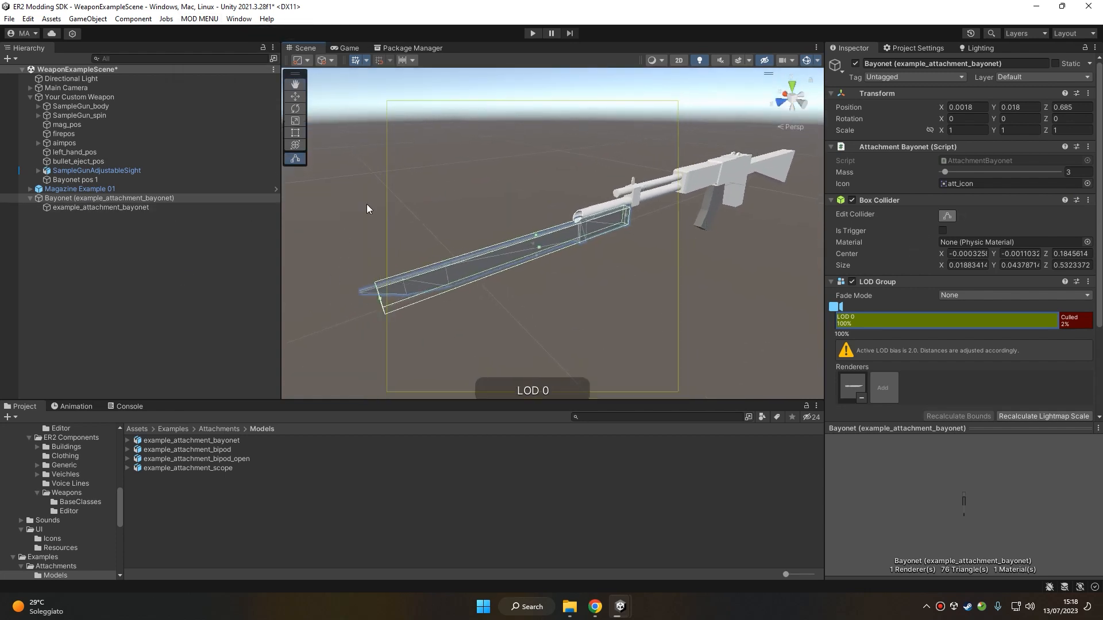
Examine the Bayonet pos 1 object and the bayonet entry in Your Custom Weapon's Supported Attachments
{"action": "left_click", "coordinate": [56, 182]}
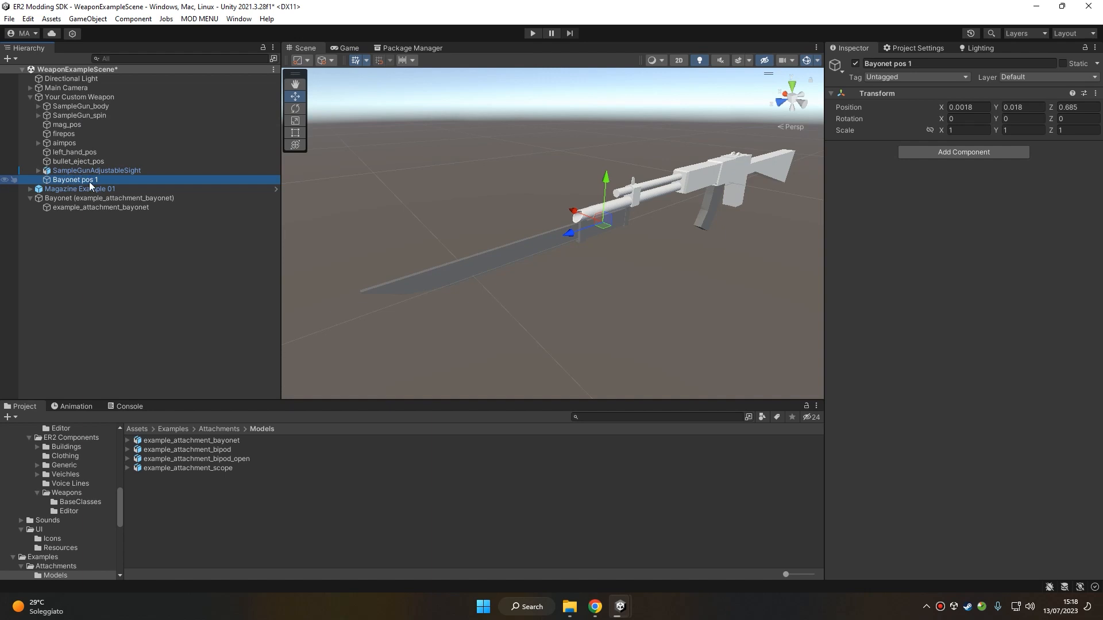
{"action": "left_click", "coordinate": [63, 96]}
{"action": "scroll", "coordinate": [1021, 271], "scroll_direction": "down", "scroll_amount": 10}
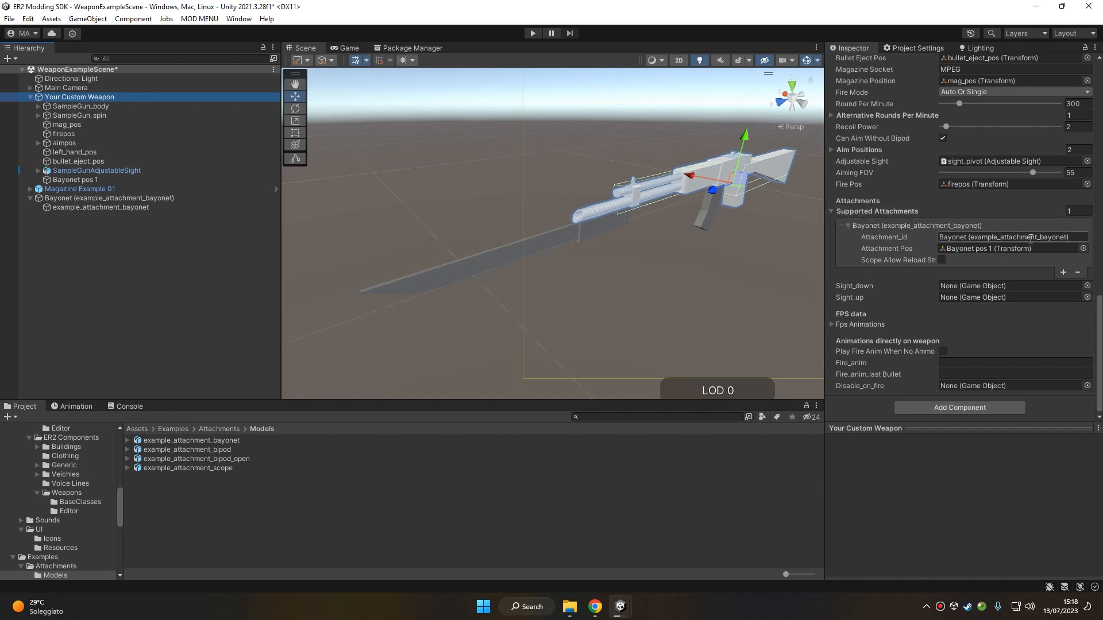
Rename the bayonet object as "My test Bayonet" and copy the new name
{"action": "left_click", "coordinate": [102, 201]}
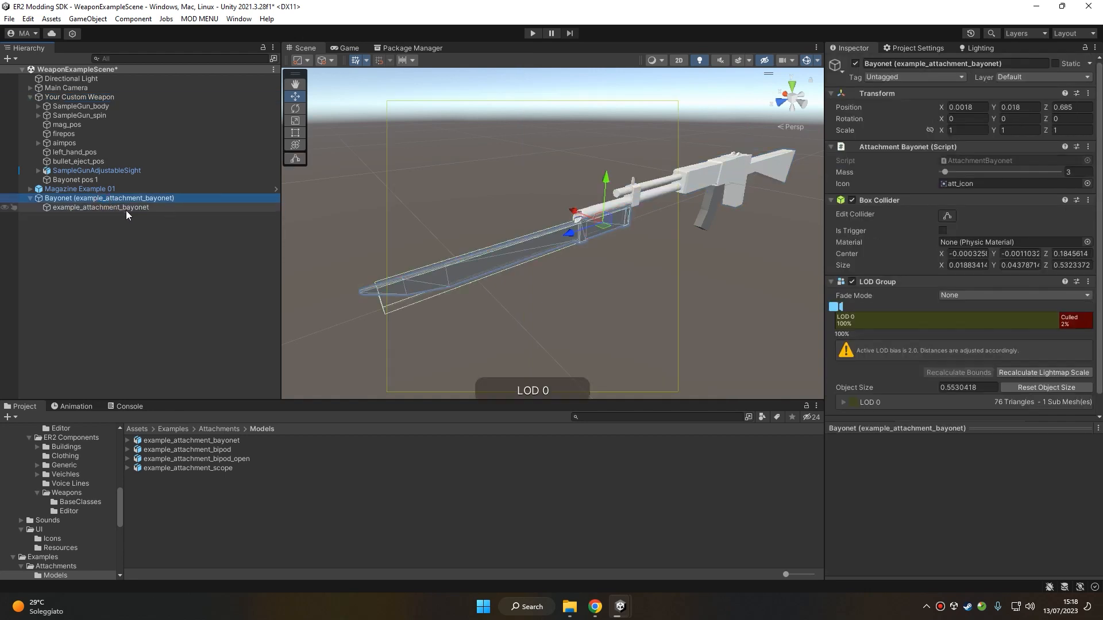
{"action": "key", "text": "F2"}
{"action": "type", "text": "My test Bayonet"}
{"action": "key", "text": "ctrl+a"}
{"action": "key", "text": "ctrl+c"}
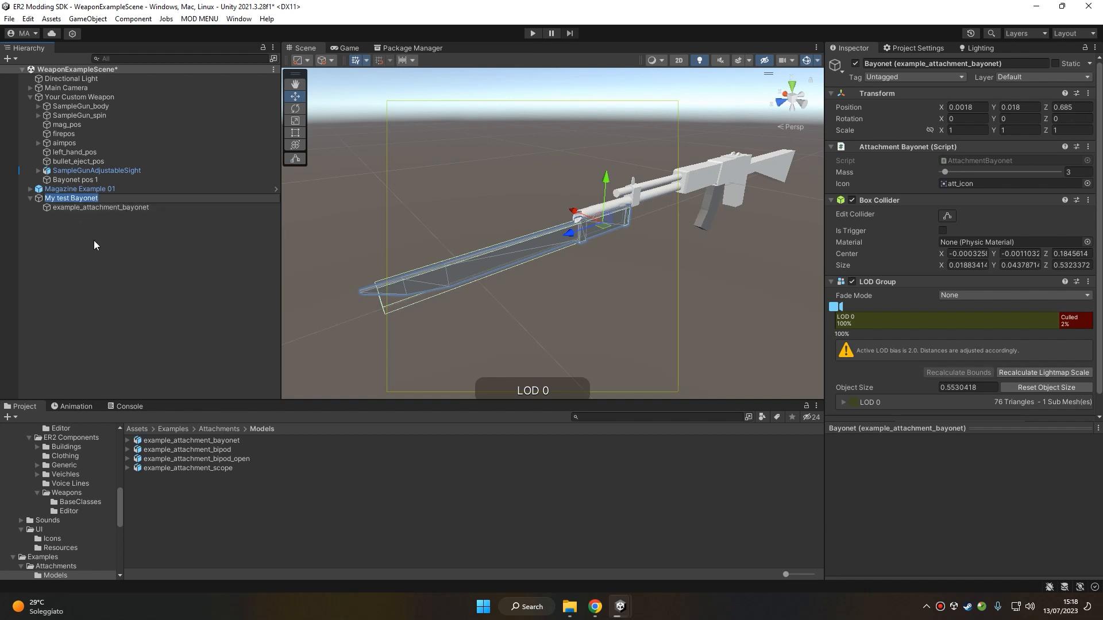
{"action": "left_click", "coordinate": [90, 198]}
Set the Attachment_id of Your Custom Weapon's supported bayonet attachment to "My test Bayonet"
{"action": "left_click", "coordinate": [74, 96]}
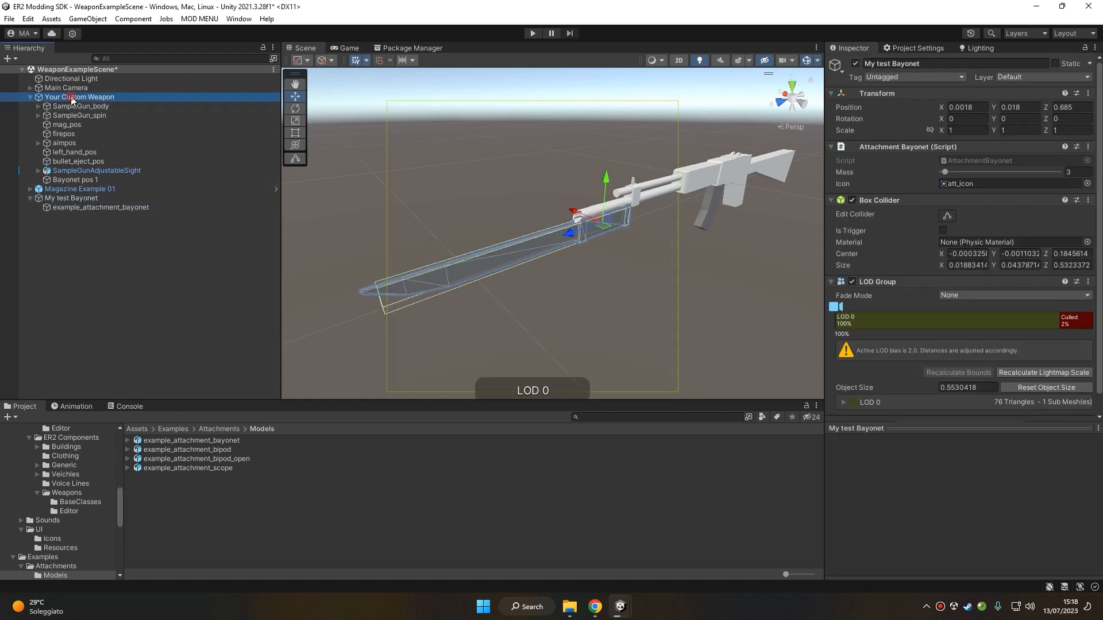
{"action": "scroll", "coordinate": [967, 274], "scroll_direction": "down", "scroll_amount": 15}
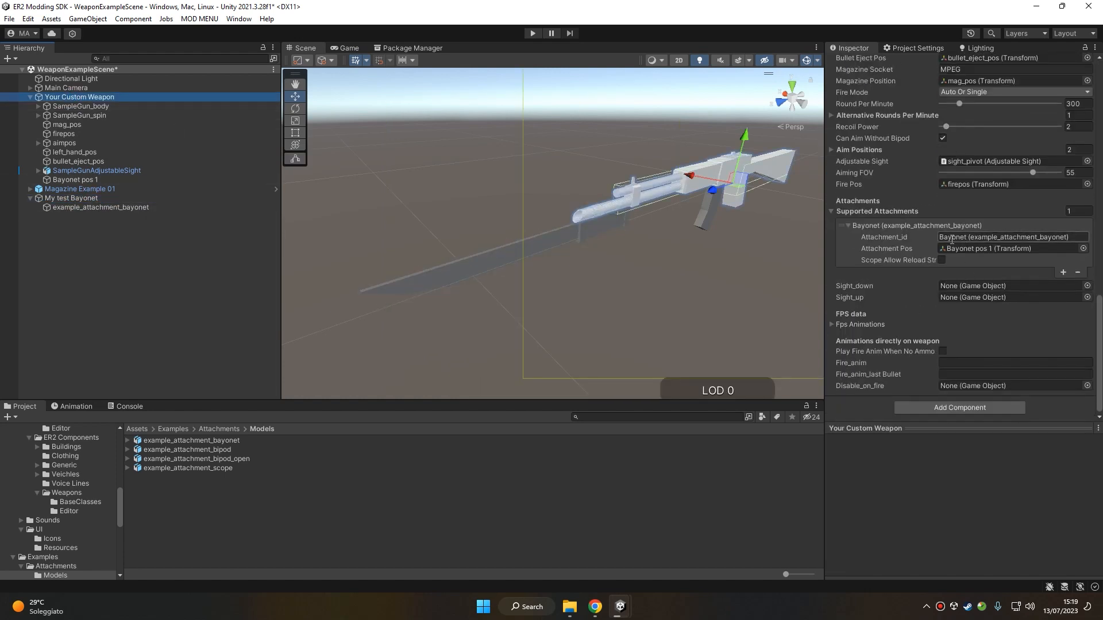
{"action": "left_click", "coordinate": [1037, 237]}
{"action": "key", "text": "ctrl+v"}
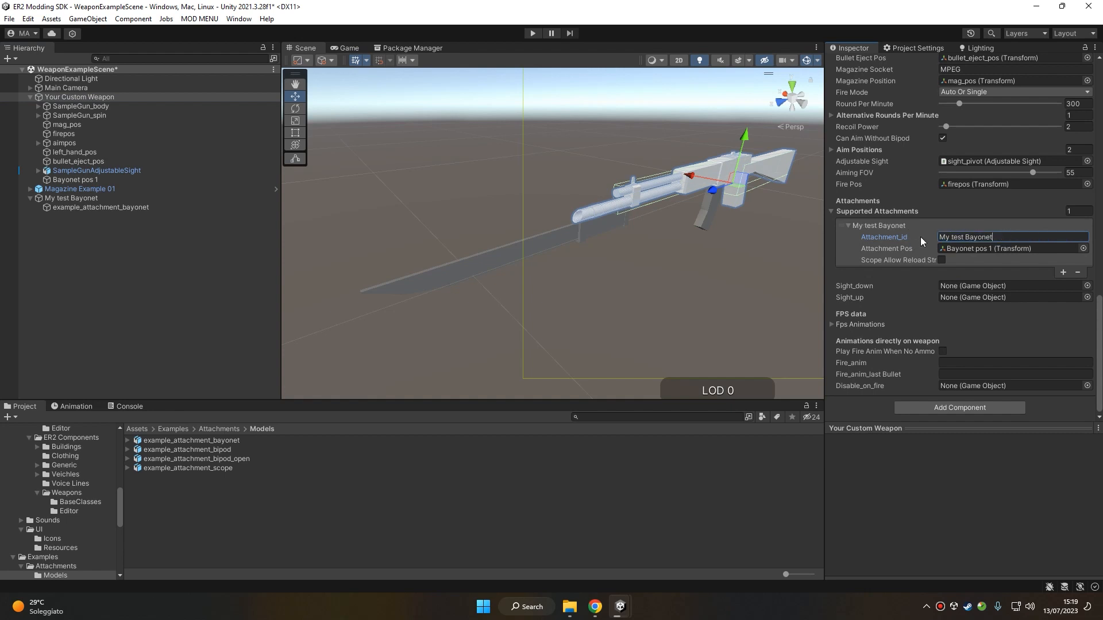
{"action": "left_click", "coordinate": [951, 238]}
{"action": "key", "text": "BackSpace"}
{"action": "type", "text": "T"}
{"action": "key", "text": "Return"}
{"action": "scroll", "coordinate": [891, 260], "scroll_direction": "up", "scroll_amount": 3}
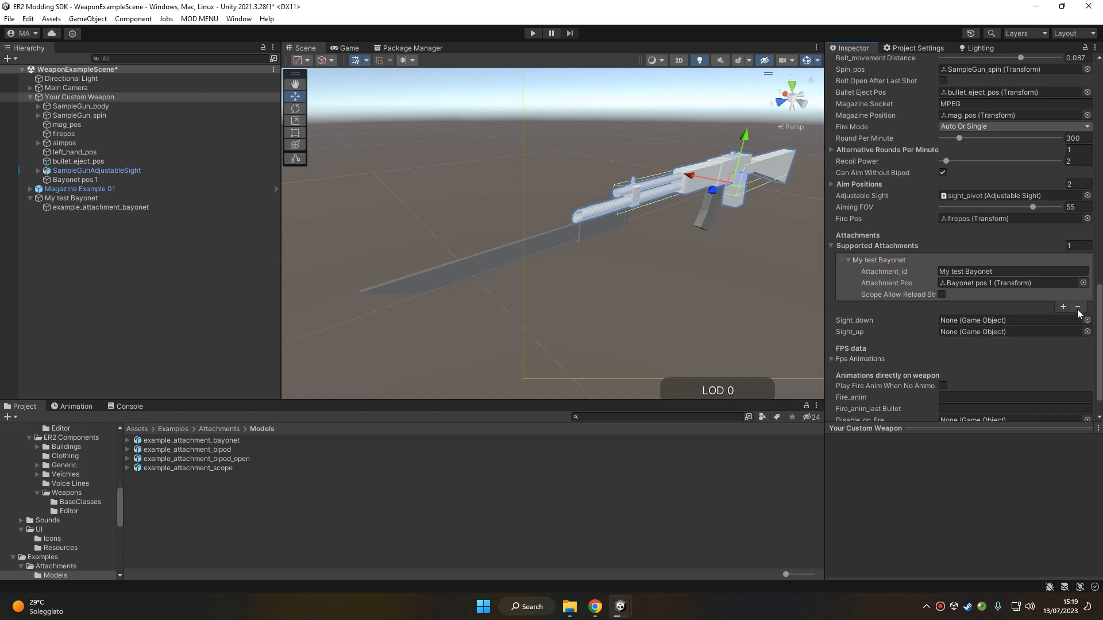
{"action": "left_click", "coordinate": [1078, 307]}
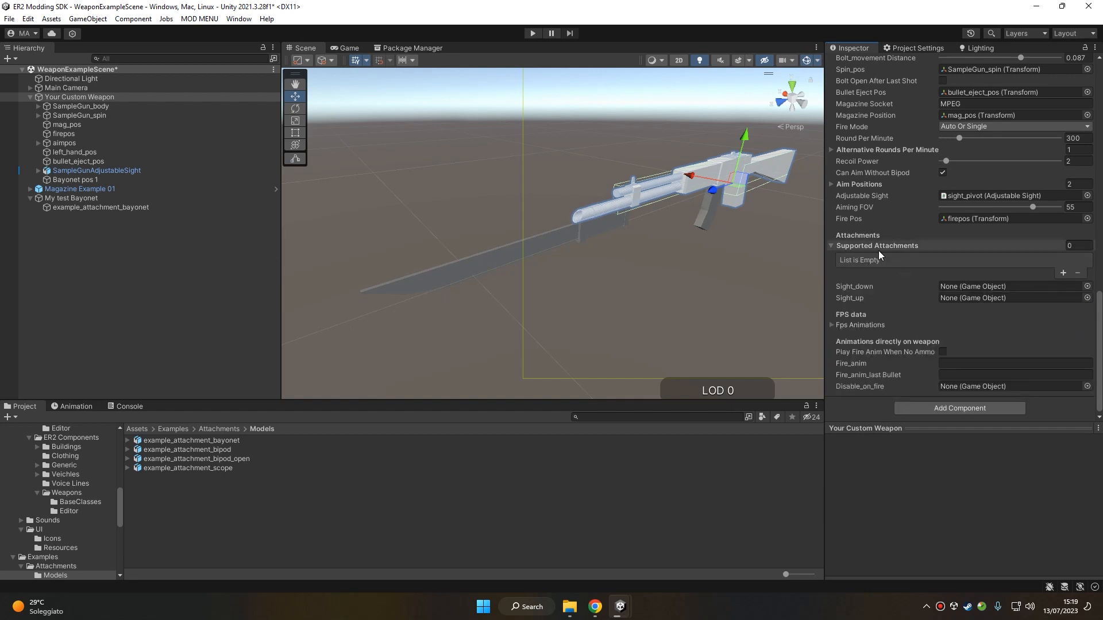
{"action": "key", "text": "ctrl+z"}
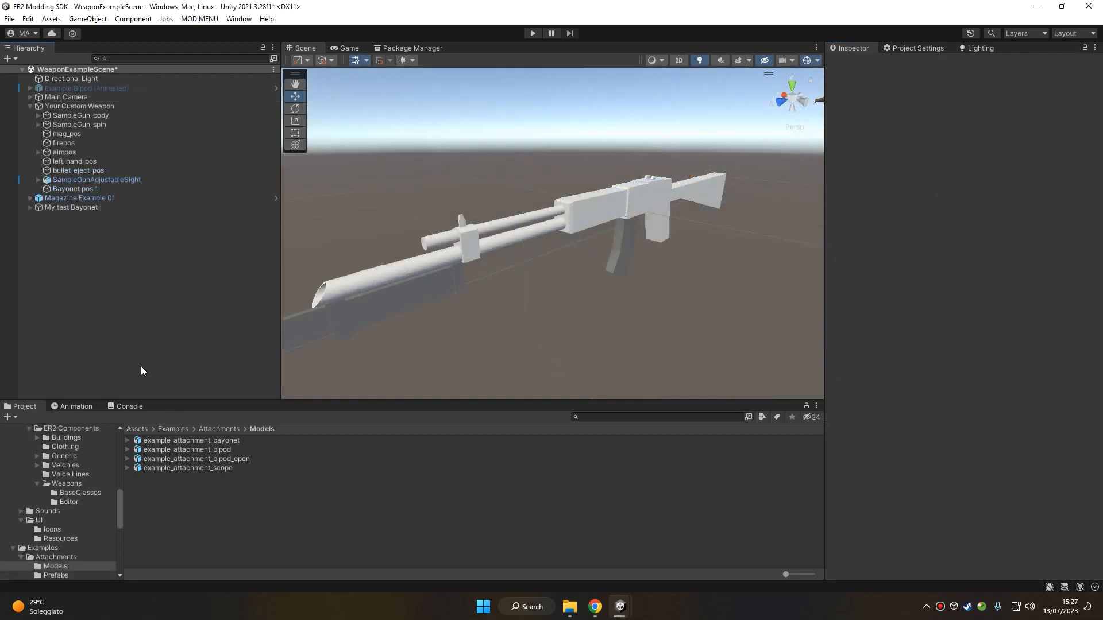
Compare example_attachment_bipod and example_attachment_bipod_open in an enlarged model preview
{"action": "left_click", "coordinate": [220, 460]}
{"action": "left_click_drag", "start_coordinate": [982, 435], "coordinate": [275, 440]}
{"action": "left_click", "coordinate": [231, 452]}
{"action": "left_click", "coordinate": [246, 459]}
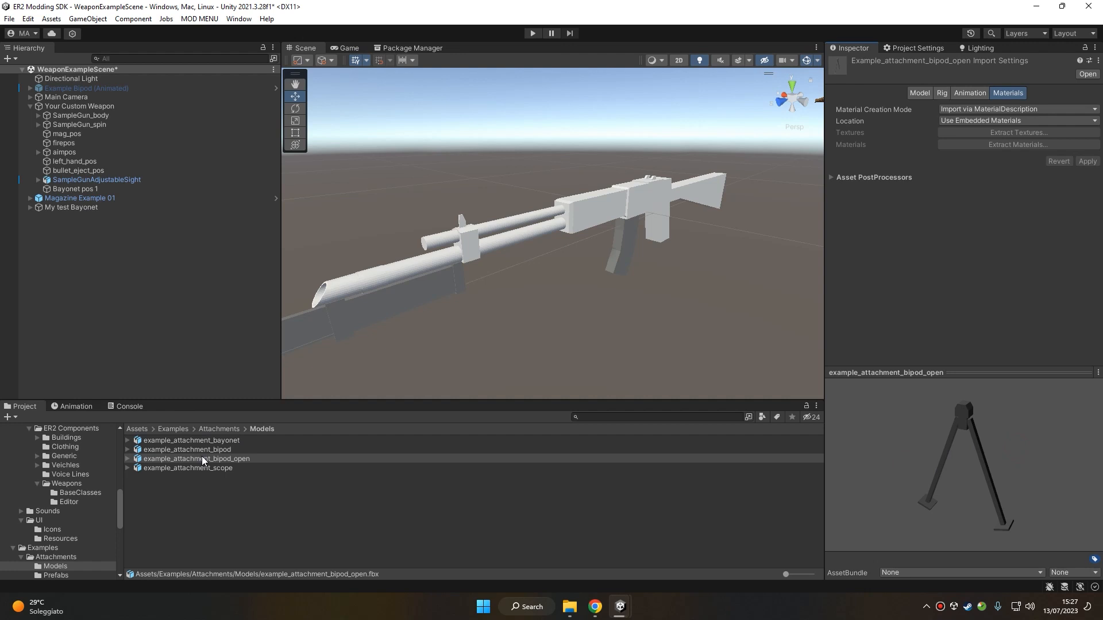
Add the example_attachment_bipod_open model under Your Custom Weapon and move it beneath the barrel at about X -0.0019, Y 0.019, Z 0.5352
{"action": "left_click_drag", "start_coordinate": [203, 460], "coordinate": [80, 107]}
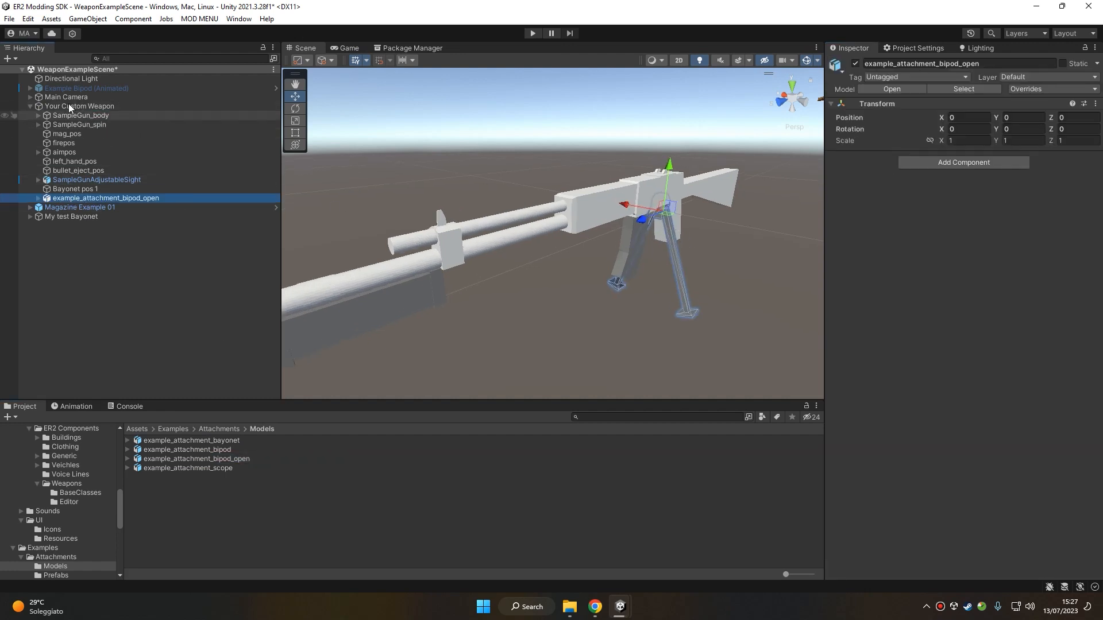
{"action": "left_click_drag", "start_coordinate": [670, 223], "coordinate": [448, 290]}
{"action": "scroll", "coordinate": [463, 301], "scroll_direction": "up", "scroll_amount": 2}
Apply the ER2 MODS Bipod gun accessory template to the example_attachment_bipod_open object
{"action": "right_click", "coordinate": [80, 196]}
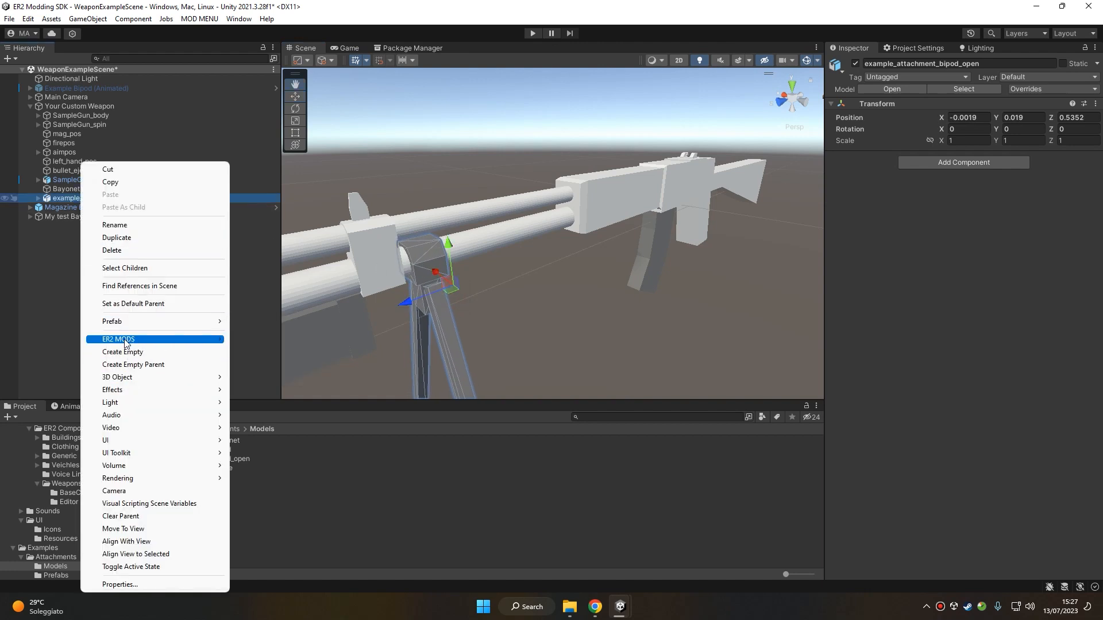
{"action": "mouse_move", "coordinate": [123, 339]}
{"action": "left_click", "coordinate": [294, 377]}
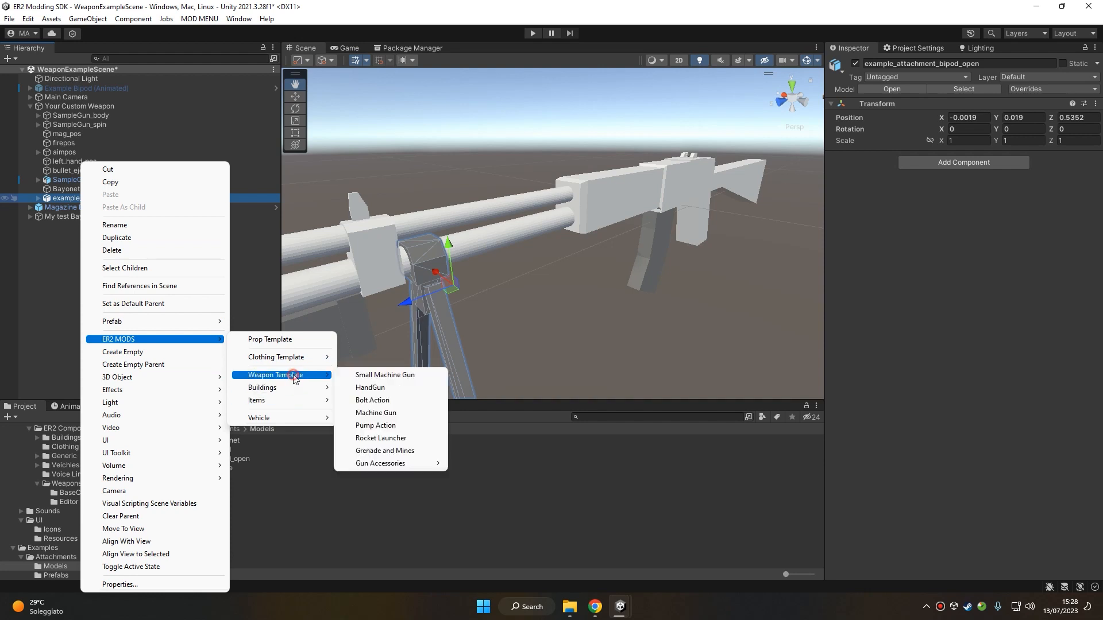
{"action": "mouse_move", "coordinate": [397, 463]}
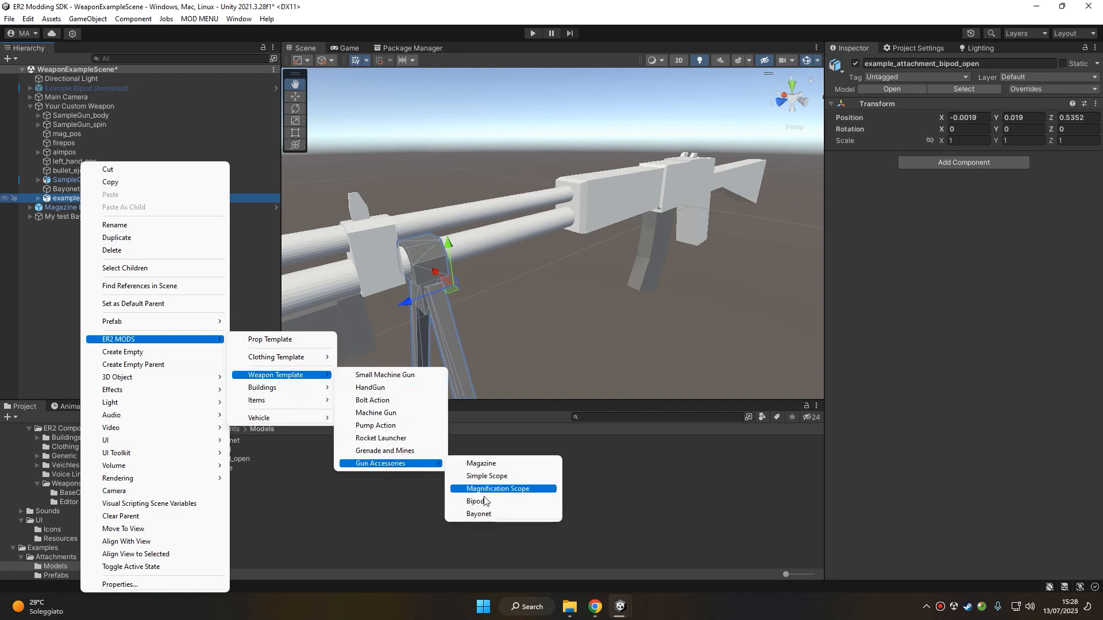
{"action": "left_click", "coordinate": [491, 501]}
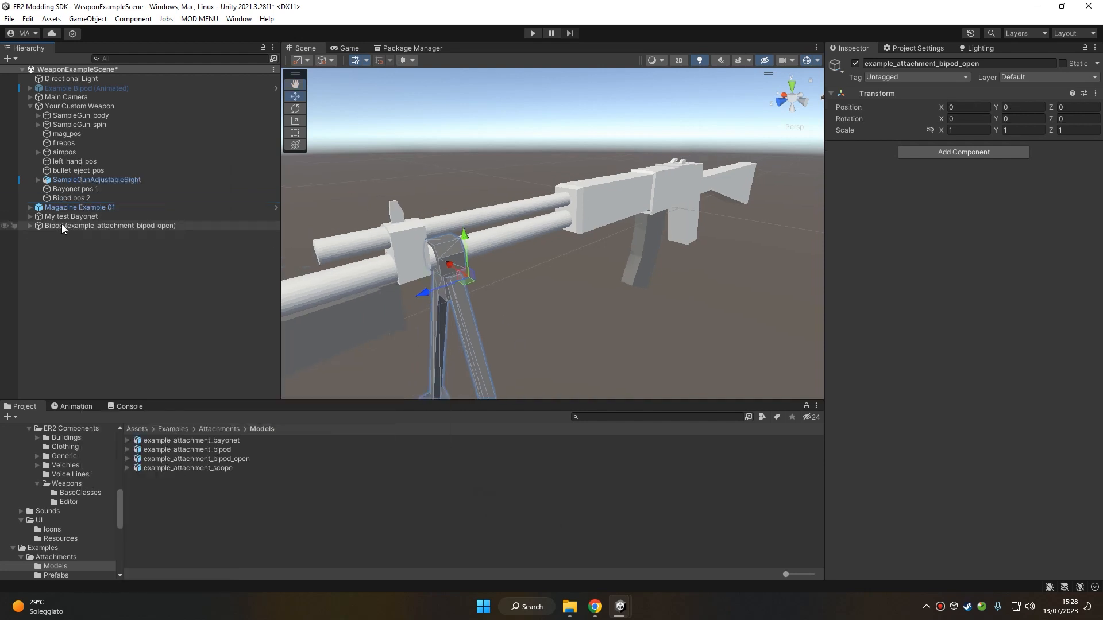
Examine the components of the Bipod (example_attachment_bipod_open) object and the transform of Bipod pos 2
{"action": "left_click", "coordinate": [61, 225]}
{"action": "middle_click_drag", "start_coordinate": [411, 261], "coordinate": [427, 270]}
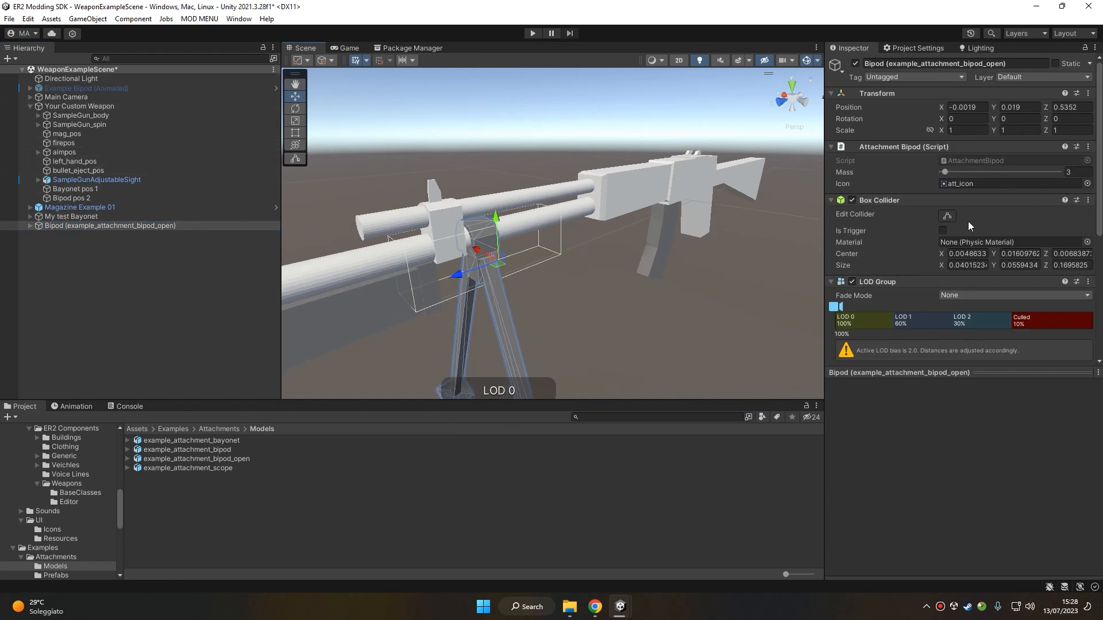
{"action": "scroll", "coordinate": [1012, 204], "scroll_direction": "down", "scroll_amount": 5}
{"action": "scroll", "coordinate": [976, 198], "scroll_direction": "up", "scroll_amount": 5}
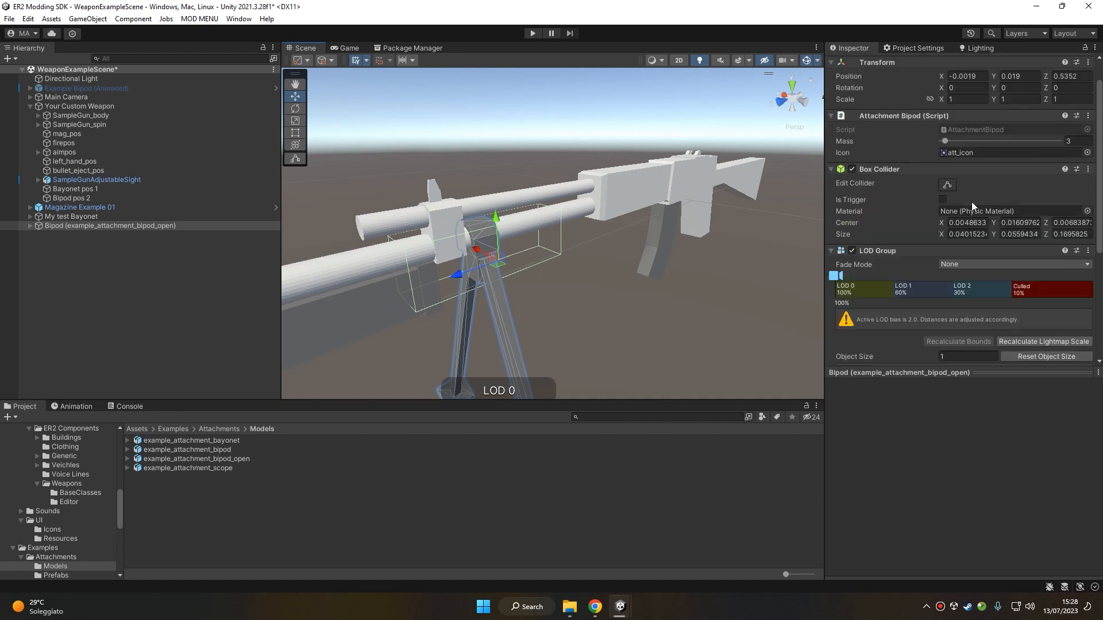
{"action": "left_click", "coordinate": [71, 197]}
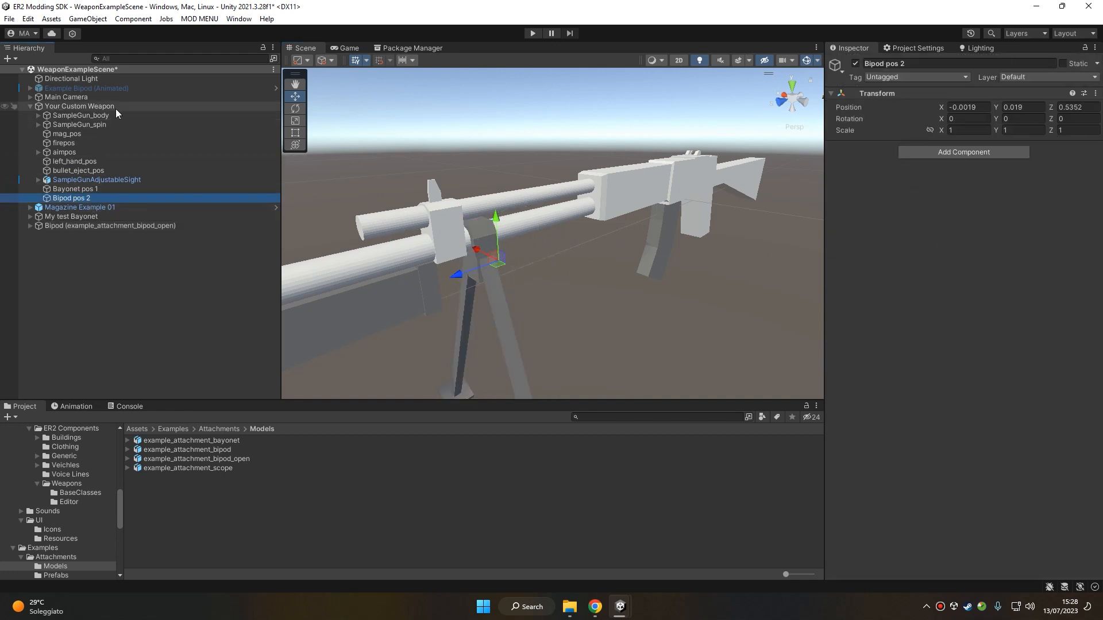
{"action": "left_click", "coordinate": [96, 225]}
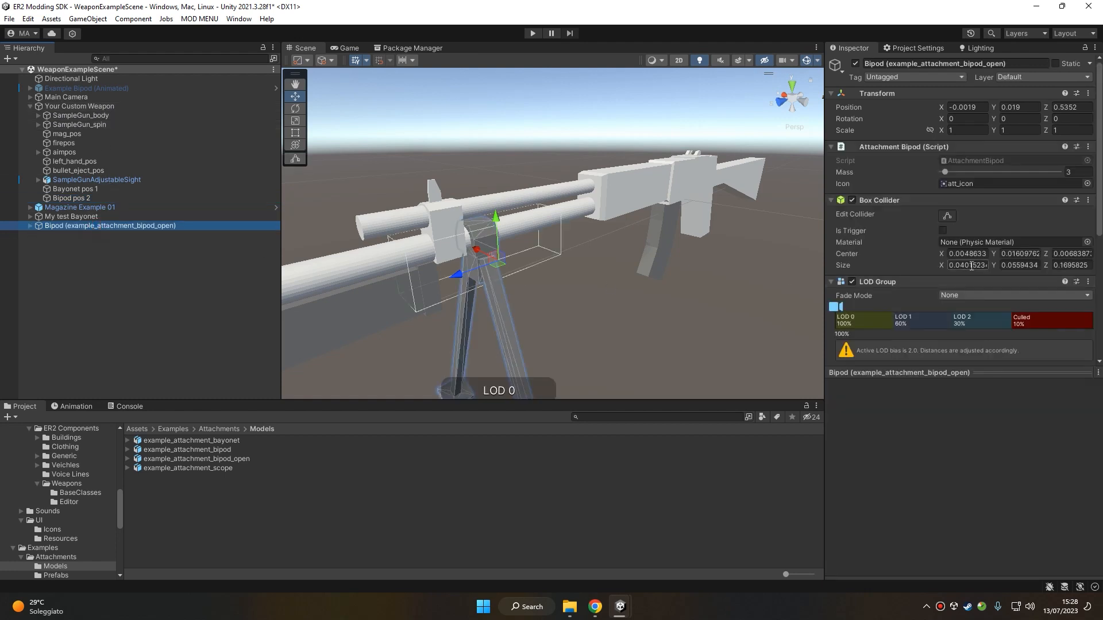
{"action": "scroll", "coordinate": [954, 276], "scroll_direction": "down", "scroll_amount": 5}
{"action": "scroll", "coordinate": [945, 368], "scroll_direction": "up", "scroll_amount": 5}
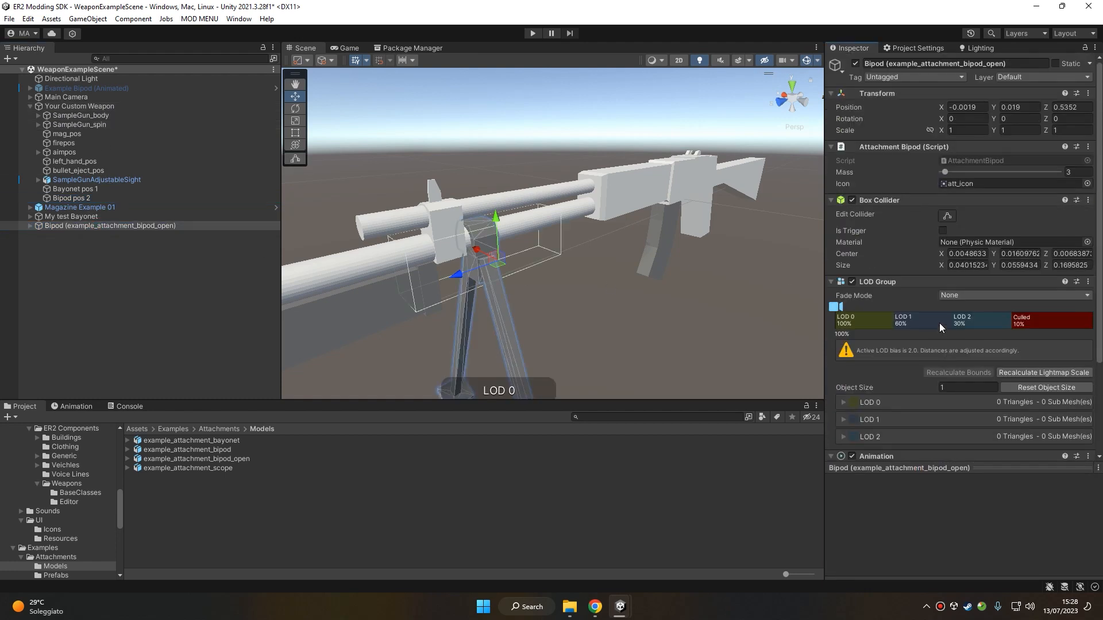
Reshape the bipod's Box Collider around its head to about 0.040 by 0.085 by 0.033
{"action": "left_click", "coordinate": [947, 218]}
{"action": "left_click_drag", "start_coordinate": [401, 277], "coordinate": [475, 269]}
{"action": "left_click_drag", "start_coordinate": [547, 234], "coordinate": [488, 318]}
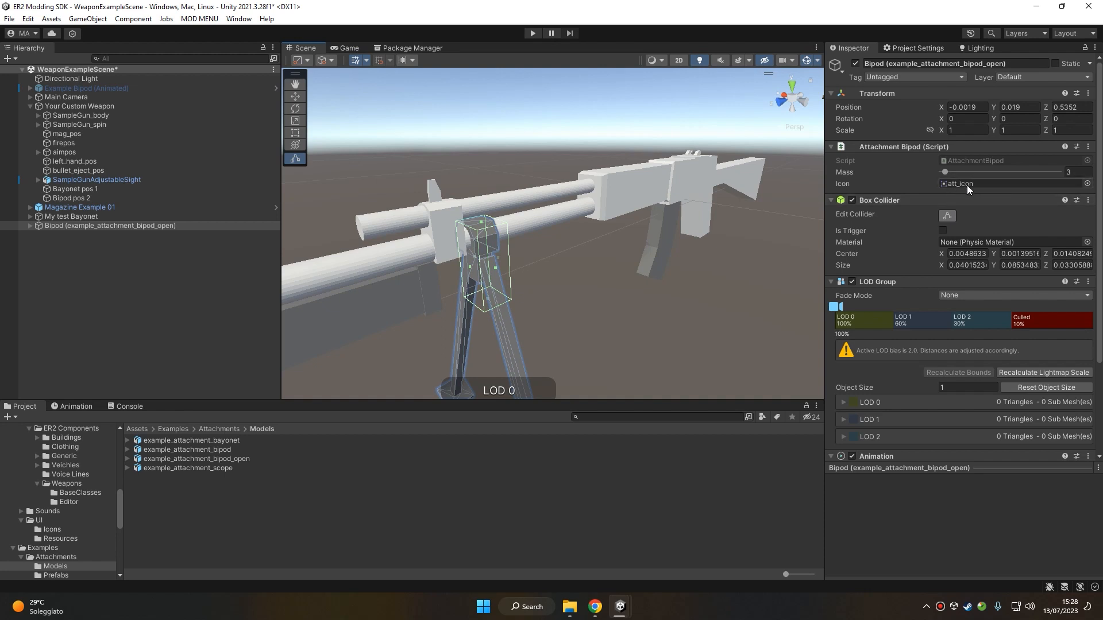
Reduce the bipod's LOD Group to LOD 0 with its three mesh renderers and set culling to about 2%
{"action": "left_click", "coordinate": [870, 320]}
{"action": "right_click", "coordinate": [930, 325]}
{"action": "left_click", "coordinate": [970, 343]}
{"action": "left_click_drag", "start_coordinate": [1062, 337], "coordinate": [1055, 336]}
{"action": "scroll", "coordinate": [1002, 377], "scroll_direction": "down", "scroll_amount": 6}
{"action": "scroll", "coordinate": [996, 373], "scroll_direction": "up", "scroll_amount": 5}
{"action": "scroll", "coordinate": [990, 367], "scroll_direction": "down", "scroll_amount": 5}
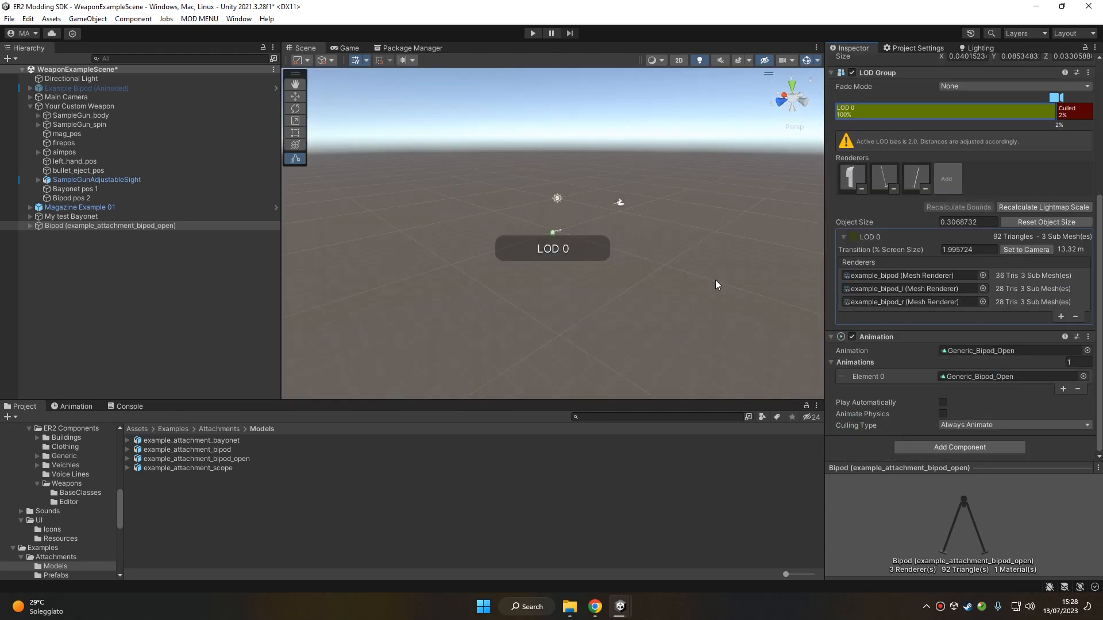
{"action": "key", "text": "f"}
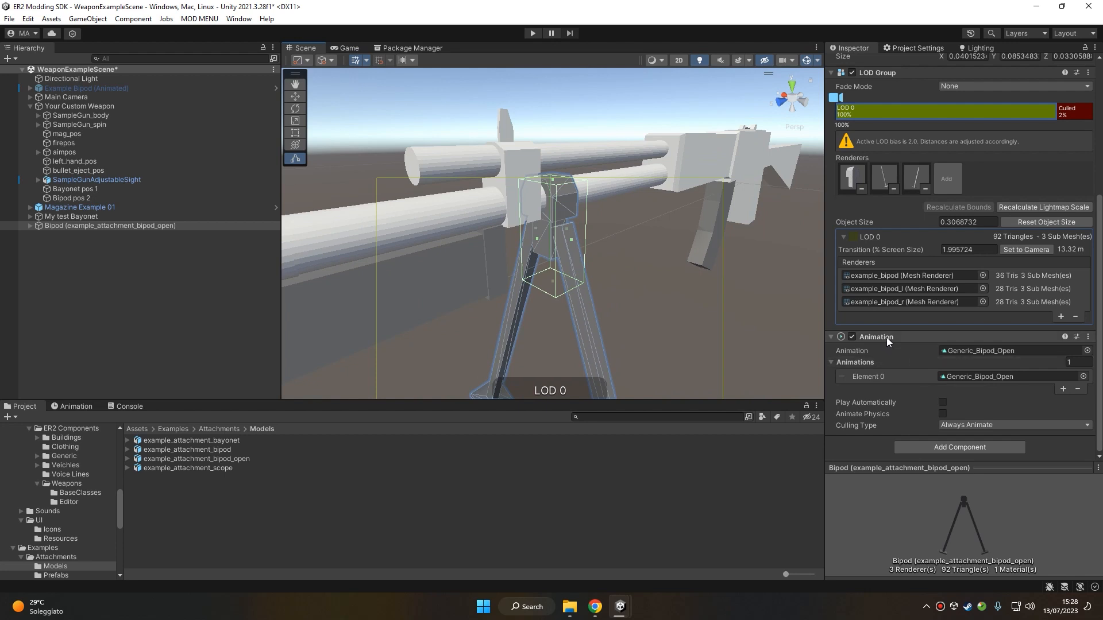
Inspect the Generic_Bipod_Open animation on the new bipod and preview it up to frame 5
{"action": "scroll", "coordinate": [637, 349], "scroll_direction": "down", "scroll_amount": 14}
{"action": "middle_click_drag", "start_coordinate": [671, 304], "coordinate": [622, 300]}
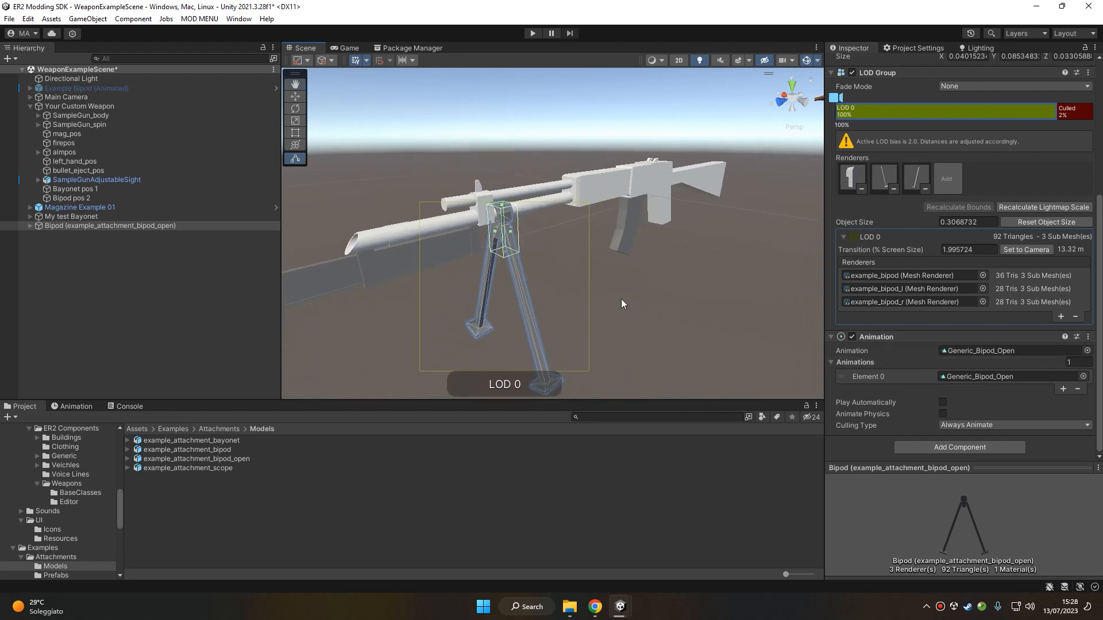
{"action": "scroll", "coordinate": [622, 299], "scroll_direction": "up", "scroll_amount": 8}
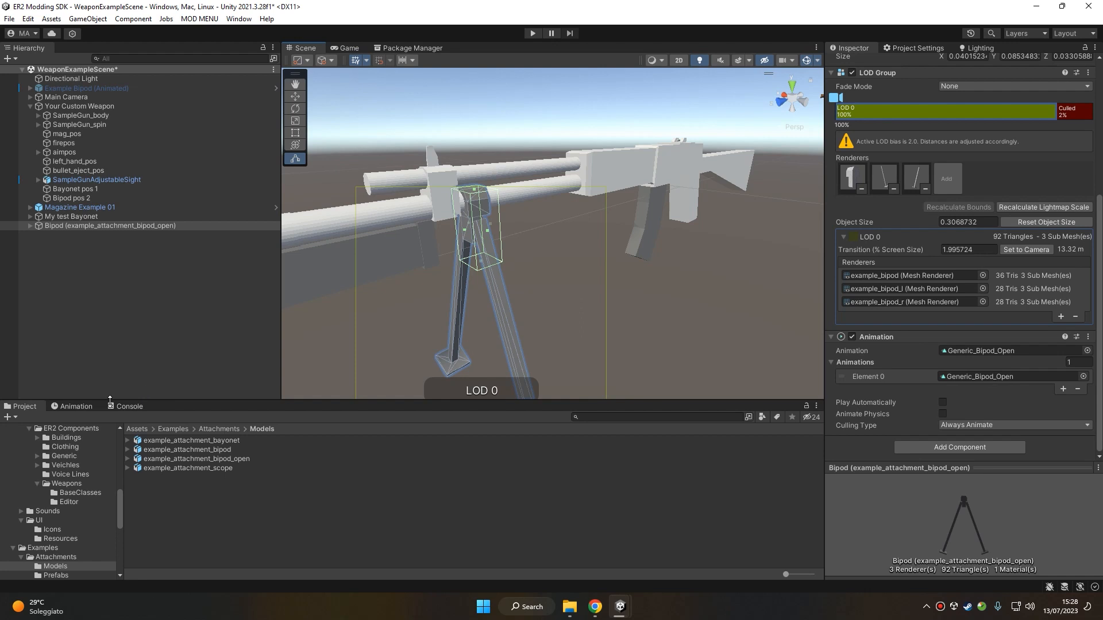
{"action": "left_click", "coordinate": [73, 406]}
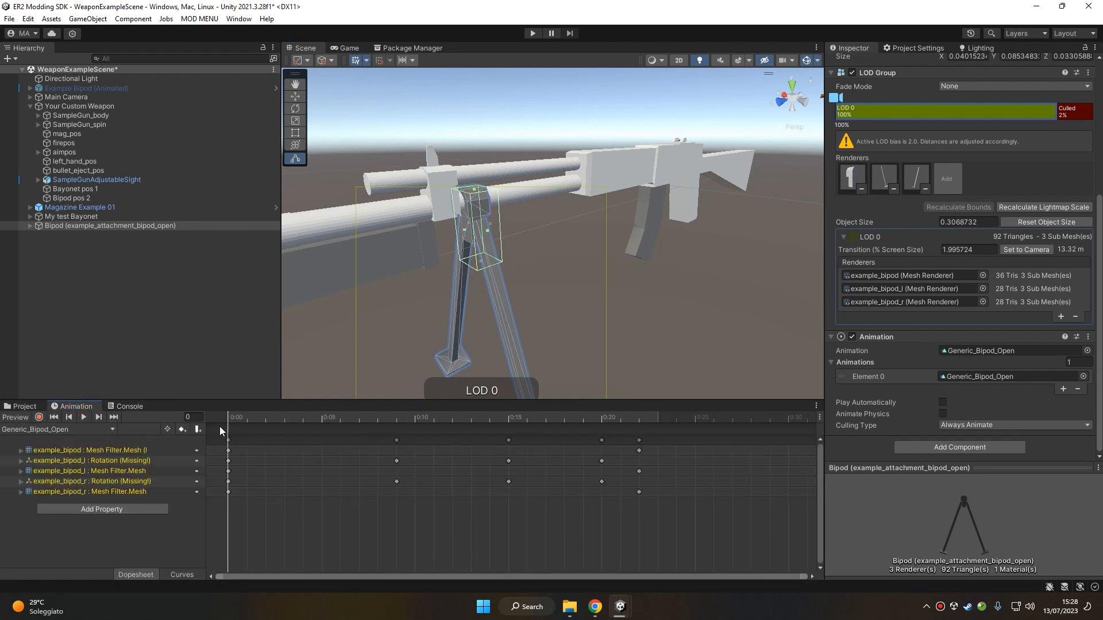
{"action": "left_click_drag", "start_coordinate": [232, 418], "coordinate": [322, 425]}
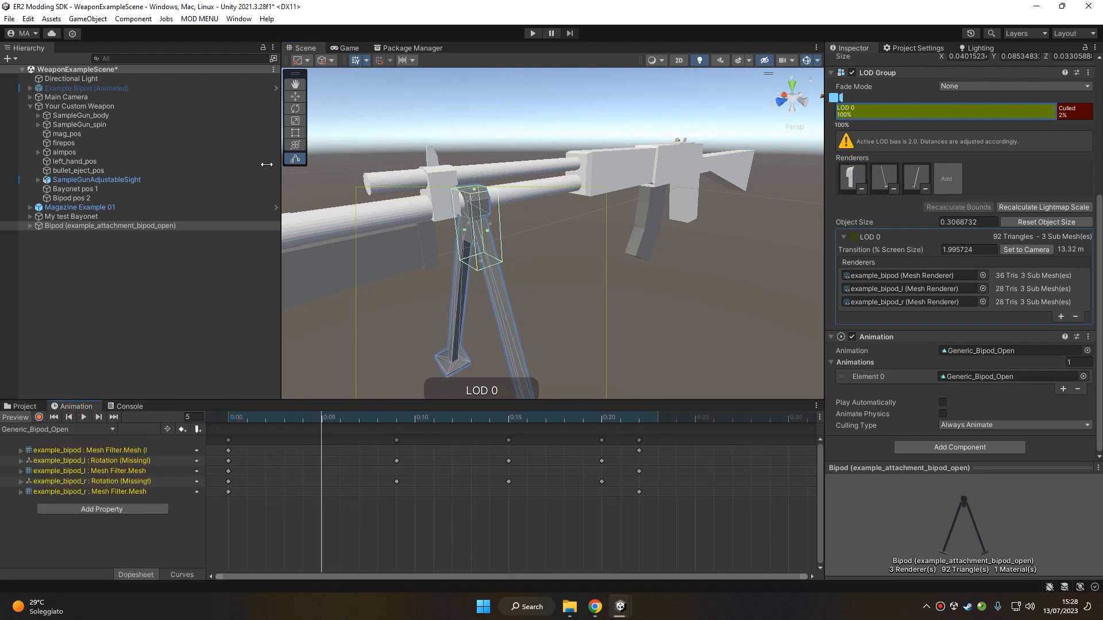
Activate Example Bipod (Animated) and move it beside the weapon to about X -0.307, Z 0.5543
{"action": "left_click", "coordinate": [48, 89]}
{"action": "scroll", "coordinate": [858, 79], "scroll_direction": "up", "scroll_amount": 5}
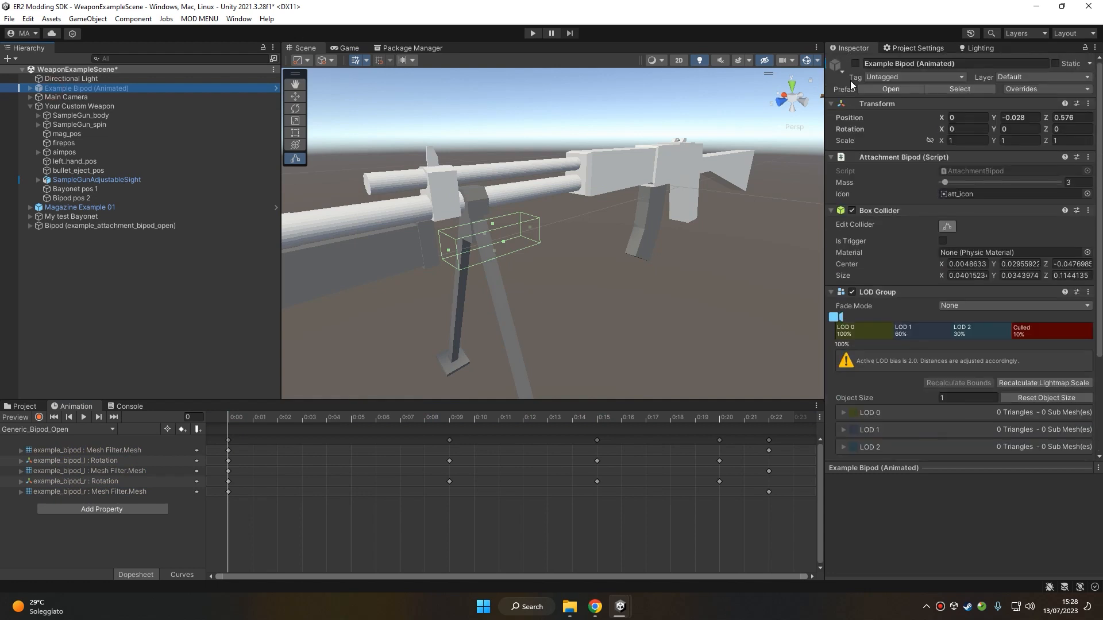
{"action": "key", "text": "f"}
{"action": "key", "text": "w"}
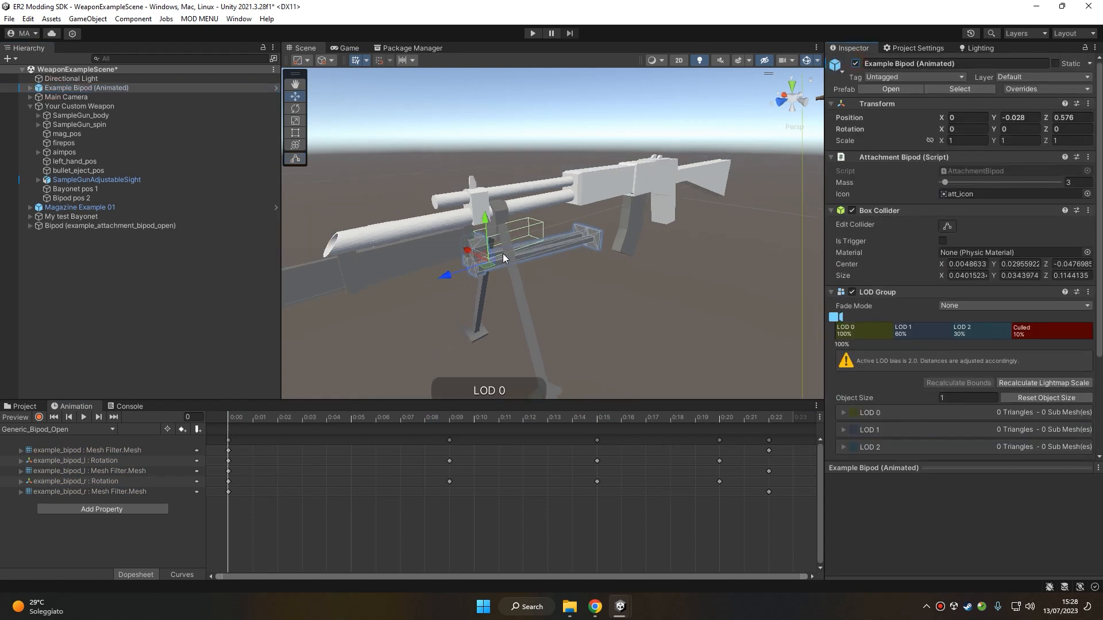
{"action": "left_click_drag", "start_coordinate": [561, 308], "coordinate": [718, 328]}
{"action": "key", "text": "f"}
{"action": "scroll", "coordinate": [561, 262], "scroll_direction": "down", "scroll_amount": 2}
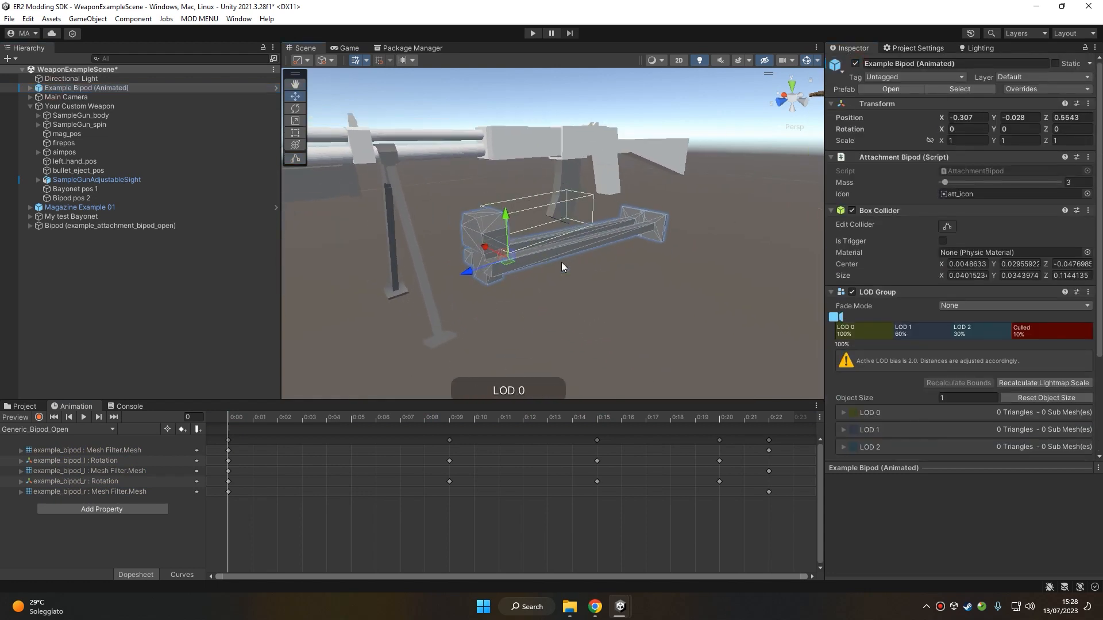
{"action": "scroll", "coordinate": [559, 259], "scroll_direction": "up", "scroll_amount": 2}
{"action": "middle_click_drag", "start_coordinate": [412, 244], "coordinate": [423, 251]}
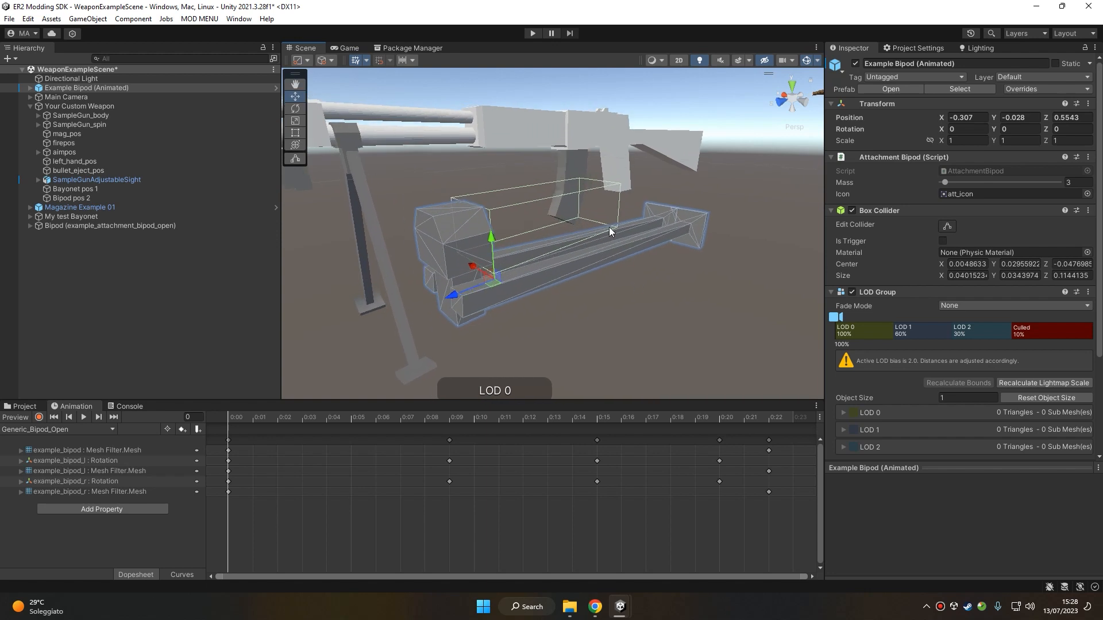
Preview the example bipod's Generic_Bipod_Open animation through frame 22 and back to frame 0
{"action": "left_click_drag", "start_coordinate": [237, 421], "coordinate": [765, 456]}
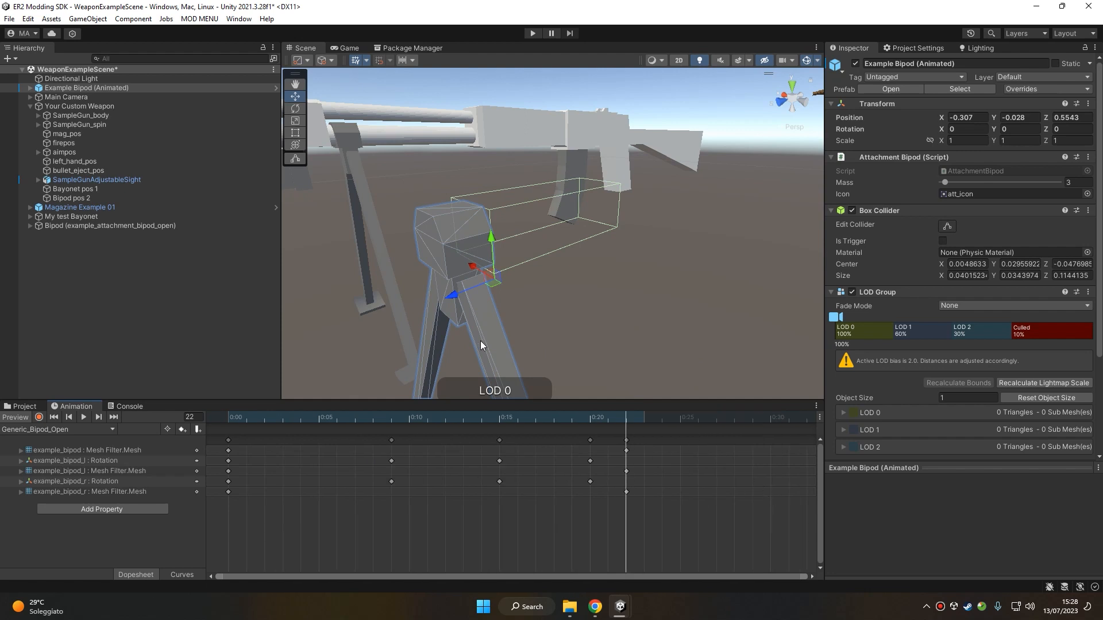
{"action": "scroll", "coordinate": [599, 248], "scroll_direction": "down", "scroll_amount": 5}
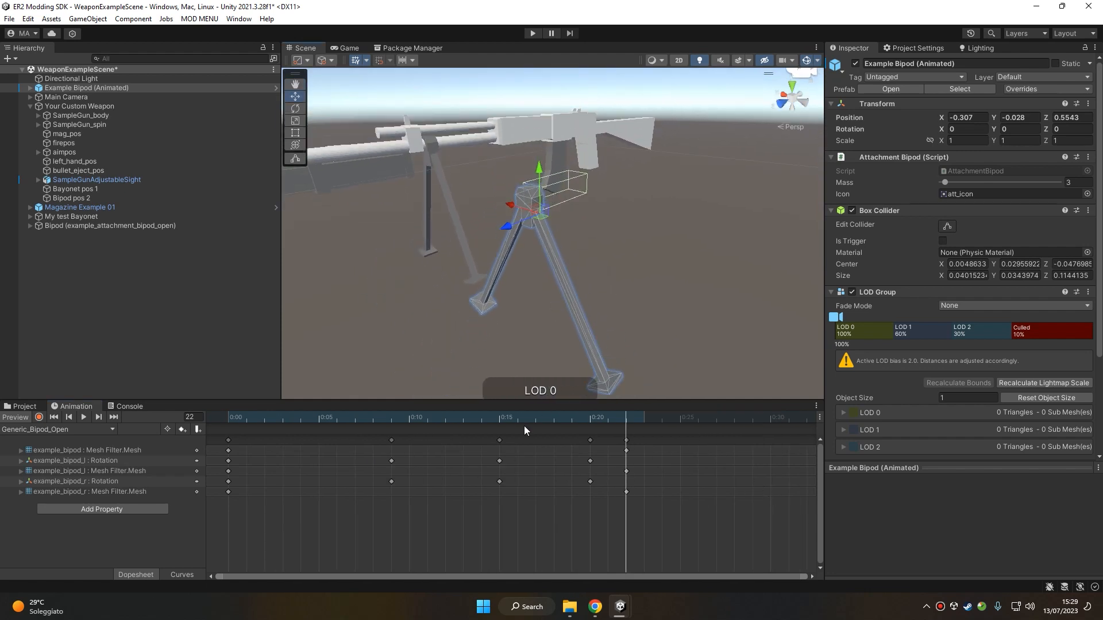
{"action": "left_click", "coordinate": [697, 418]}
{"action": "left_click_drag", "start_coordinate": [628, 418], "coordinate": [131, 415]}
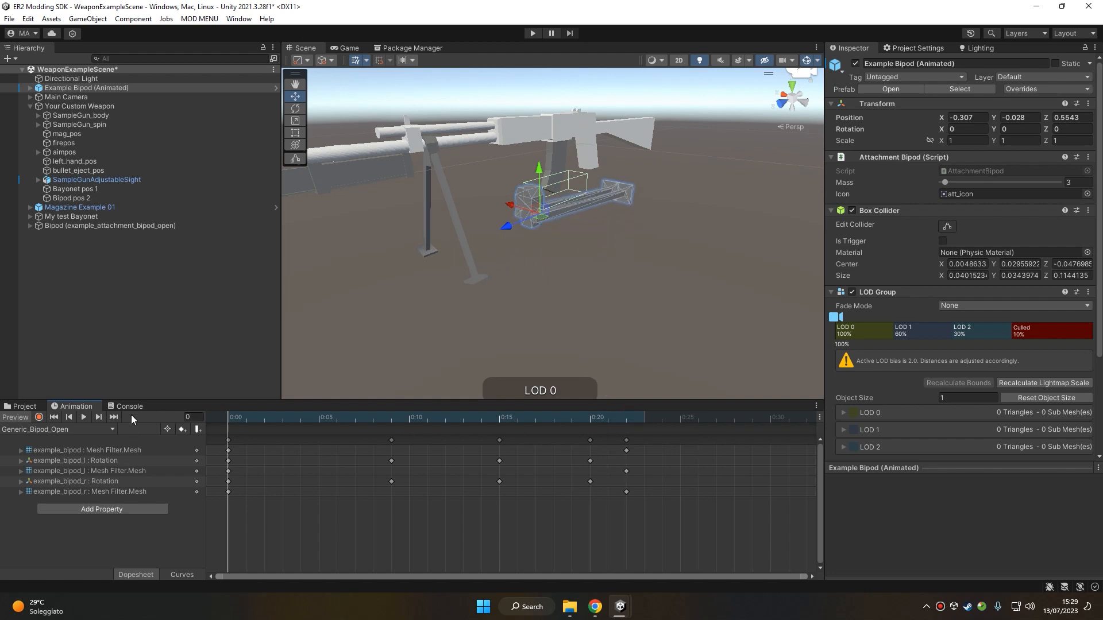
{"action": "left_click", "coordinate": [17, 417]}
Delete the Example Bipod (Animated) object from the scene
{"action": "middle_click_drag", "start_coordinate": [601, 187], "coordinate": [650, 287]}
{"action": "left_click", "coordinate": [68, 88]}
{"action": "key", "text": "Delete"}
{"action": "middle_click_drag", "start_coordinate": [578, 173], "coordinate": [643, 201]}
{"action": "scroll", "coordinate": [649, 219], "scroll_direction": "up", "scroll_amount": 6}
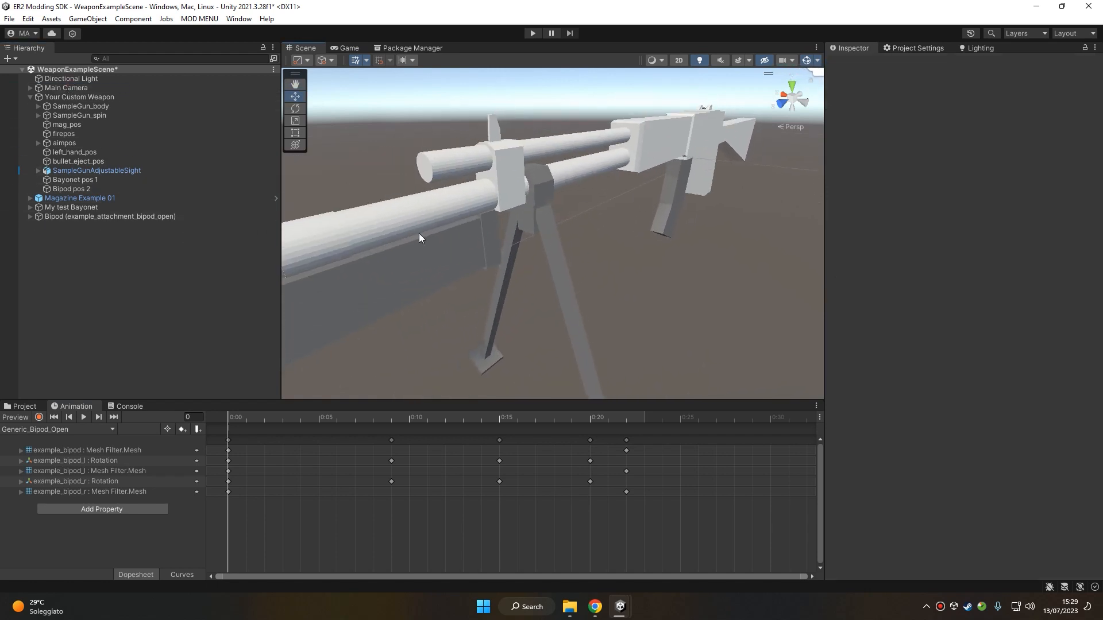
{"action": "right_click_drag", "start_coordinate": [418, 237], "coordinate": [494, 235]}
Review the new bipod's components and rename the Bipod (example_attachment_bipod_open) object as "My Bipod"
{"action": "left_click", "coordinate": [81, 216]}
{"action": "scroll", "coordinate": [649, 234], "scroll_direction": "down", "scroll_amount": 1}
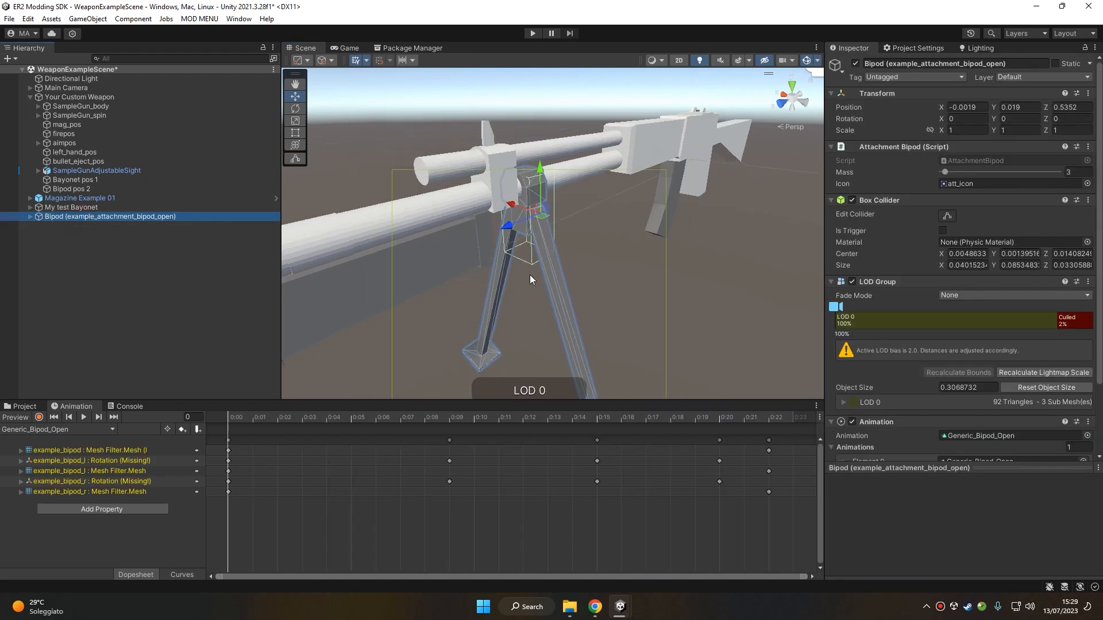
{"action": "scroll", "coordinate": [985, 260], "scroll_direction": "down", "scroll_amount": 3}
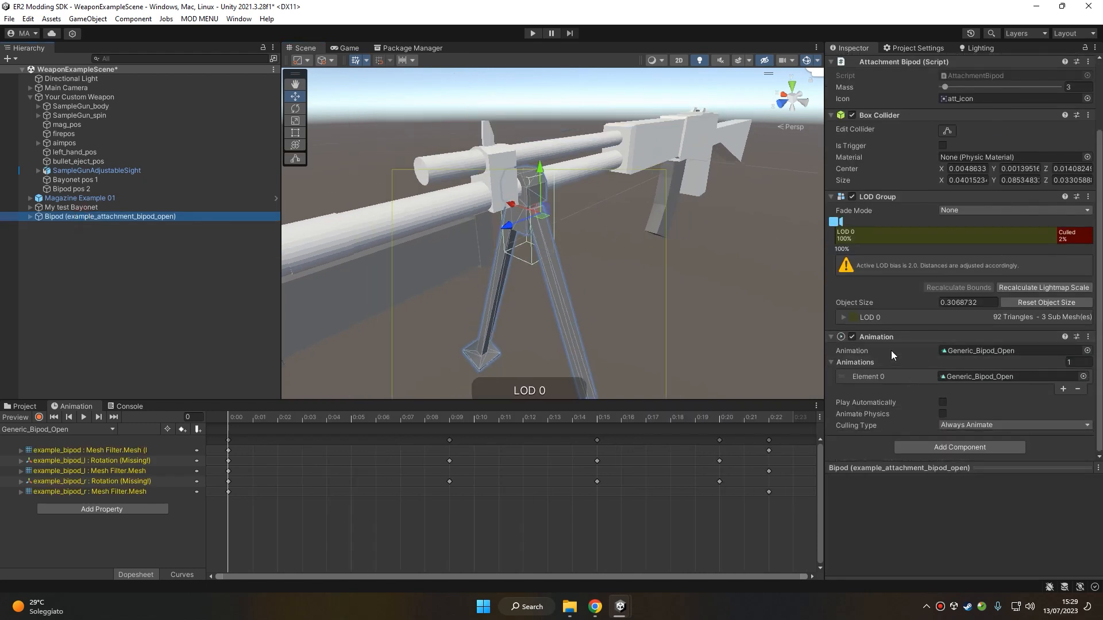
{"action": "scroll", "coordinate": [919, 333], "scroll_direction": "up", "scroll_amount": 3}
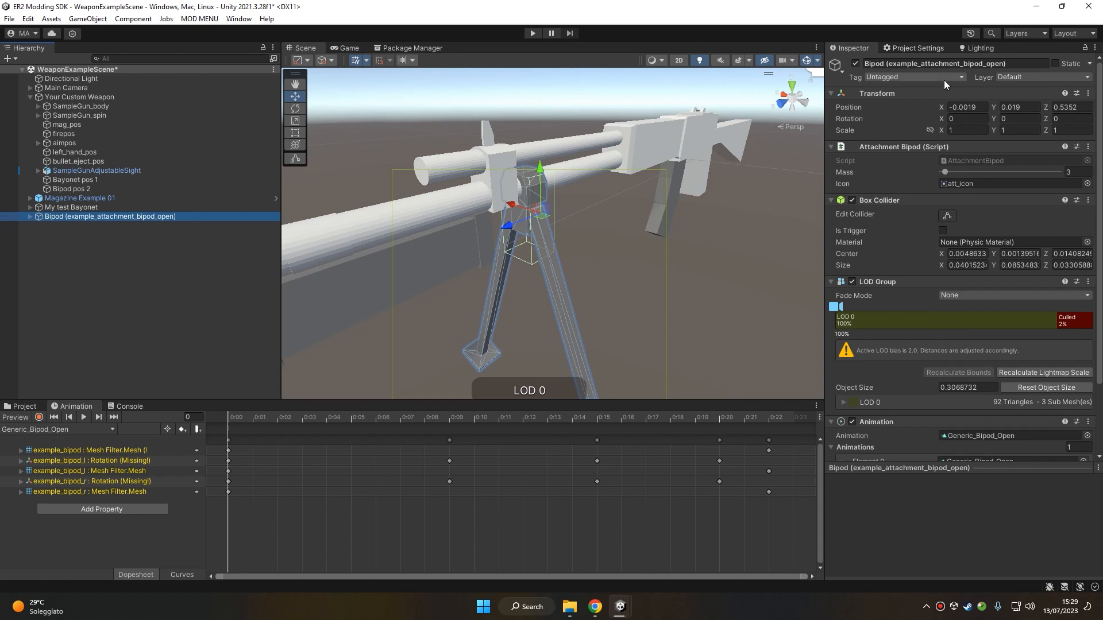
{"action": "left_click", "coordinate": [1018, 63]}
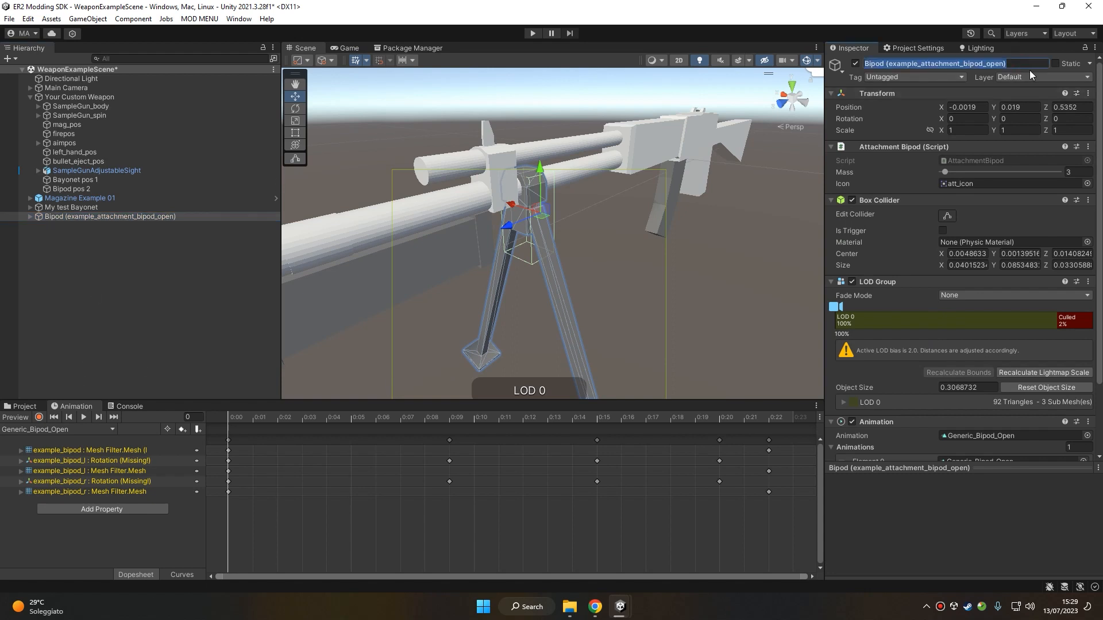
{"action": "type", "text": "M"}
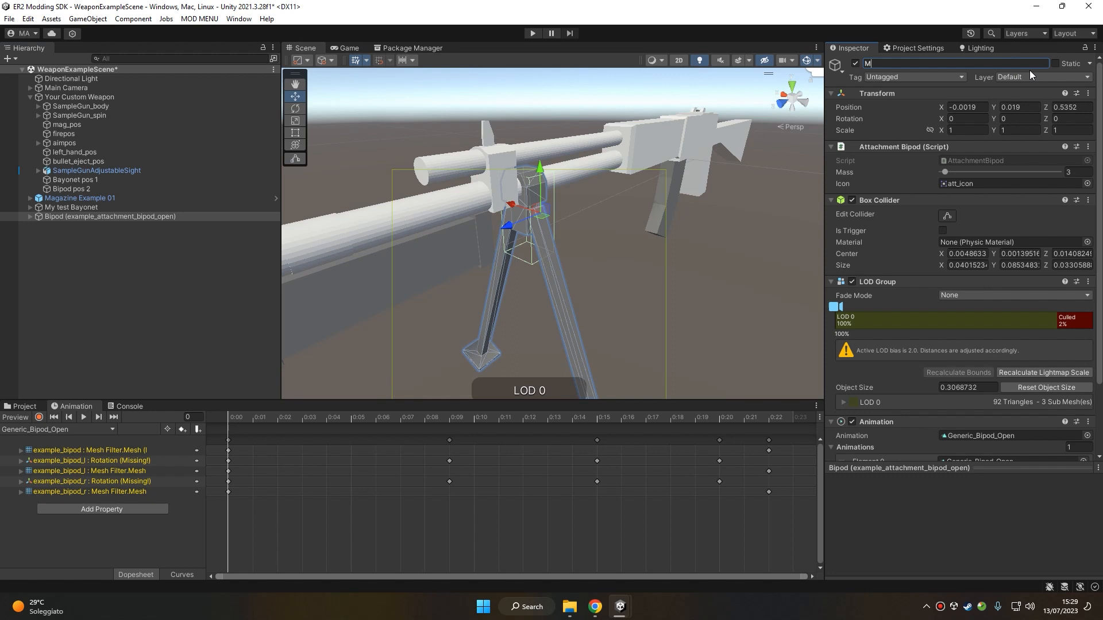
{"action": "type", "text": "y Bipod"}
{"action": "key", "text": "Return"}
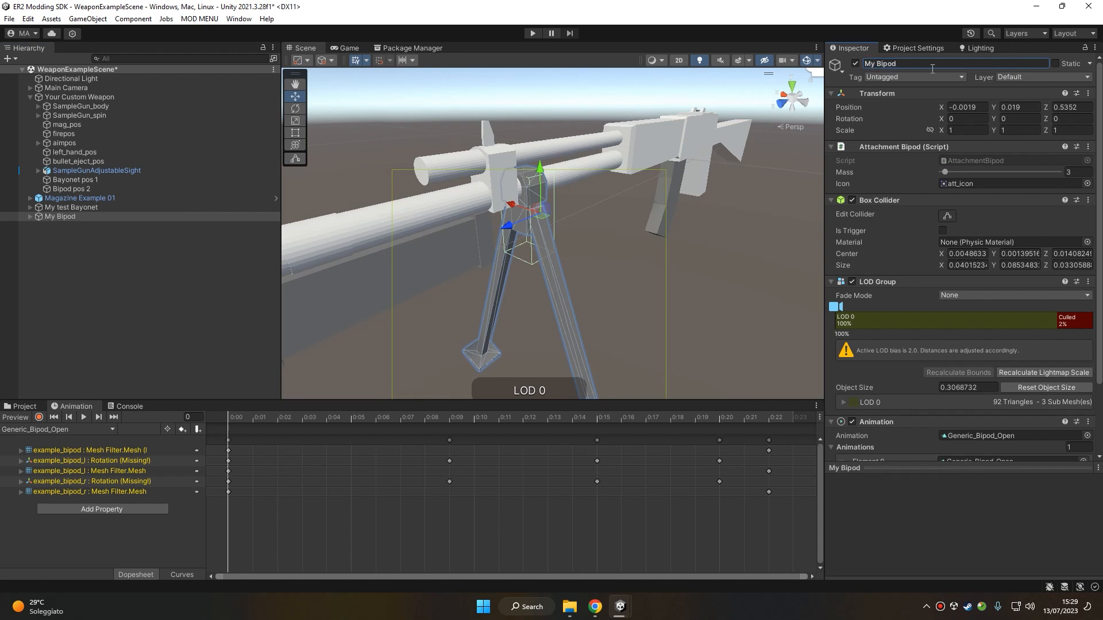
Set the Attachment_id of Your Custom Weapon's supported bipod attachment to "My Bipod"
{"action": "left_click", "coordinate": [66, 97]}
{"action": "scroll", "coordinate": [988, 318], "scroll_direction": "down", "scroll_amount": 15}
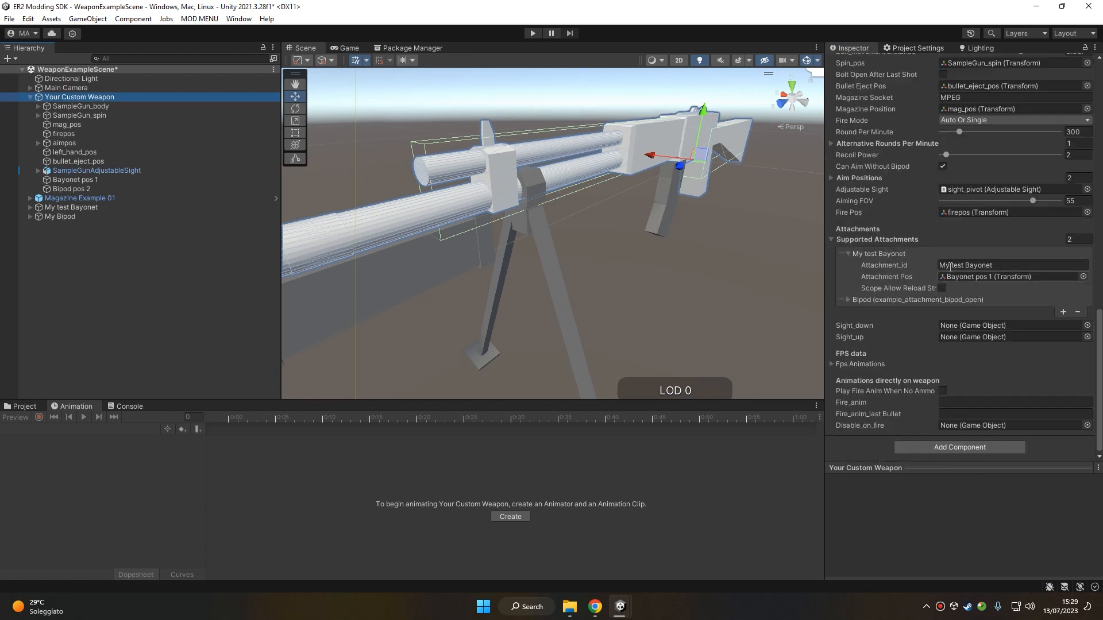
{"action": "left_click", "coordinate": [866, 300]}
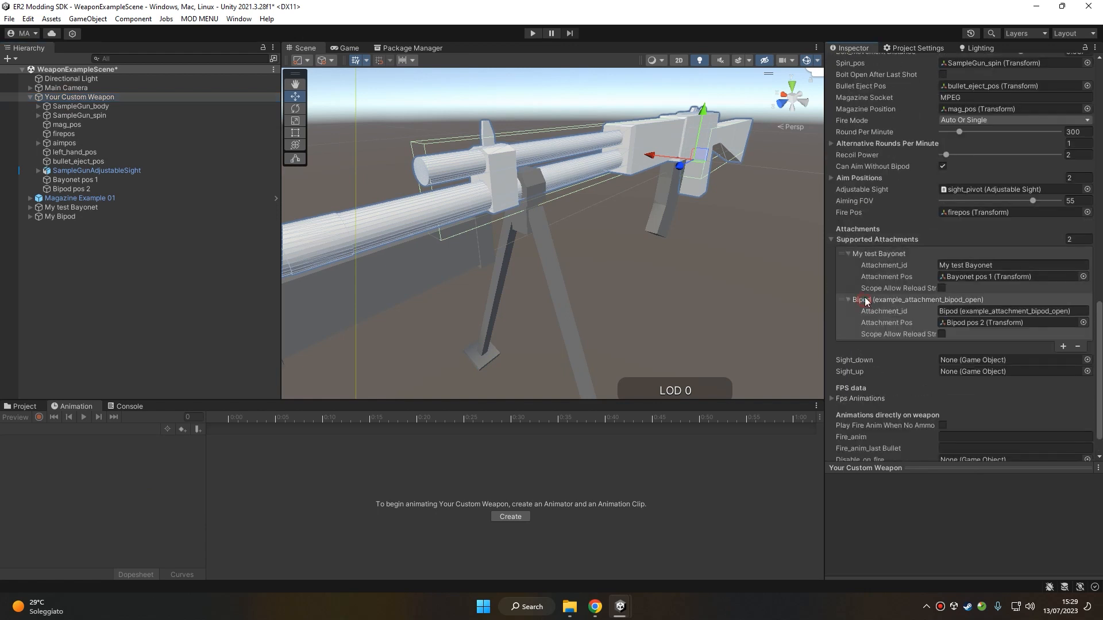
{"action": "left_click", "coordinate": [928, 316]}
{"action": "type", "text": "My Bipod"}
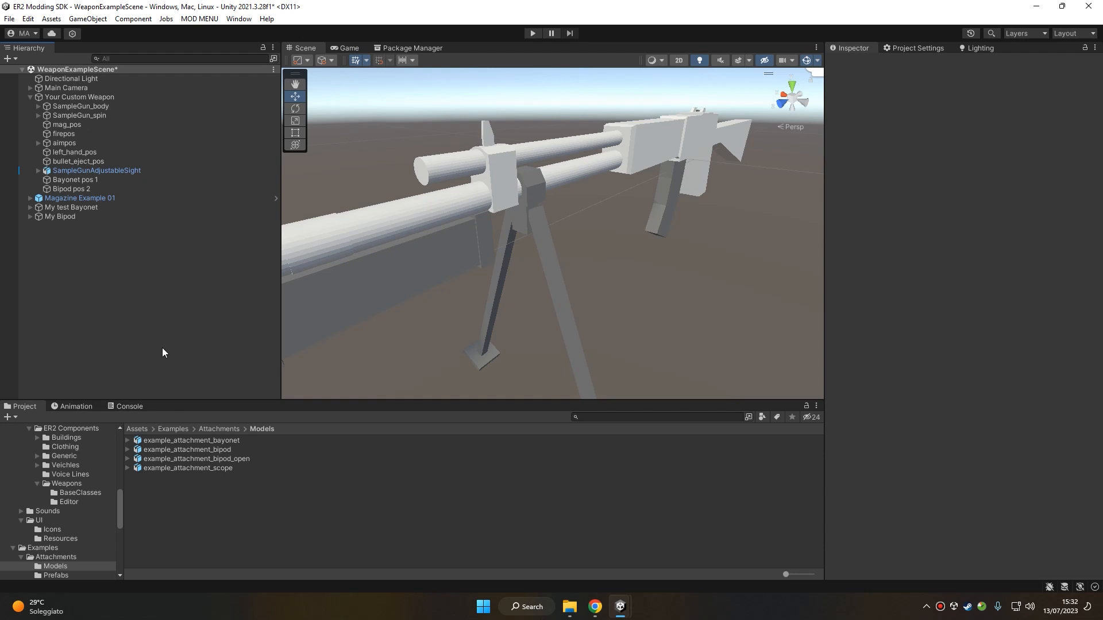
Add the example_attachment_scope model as a child of Your Custom Weapon
{"action": "left_click", "coordinate": [219, 467]}
{"action": "left_click_drag", "start_coordinate": [202, 467], "coordinate": [75, 97]}
{"action": "key", "text": "f"}
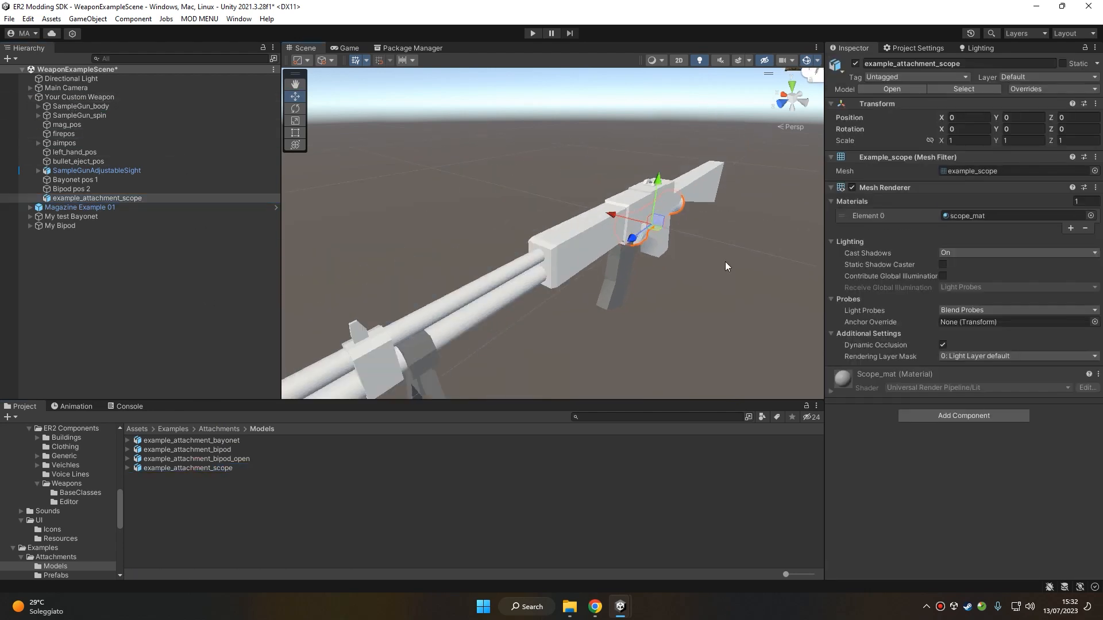
Position the example_attachment_scope model on top of the weapon's receiver at Y 0.1184 and Z 0.1756
{"action": "left_click_drag", "start_coordinate": [576, 246], "coordinate": [495, 201]}
{"action": "right_click_drag", "start_coordinate": [495, 201], "coordinate": [439, 215]}
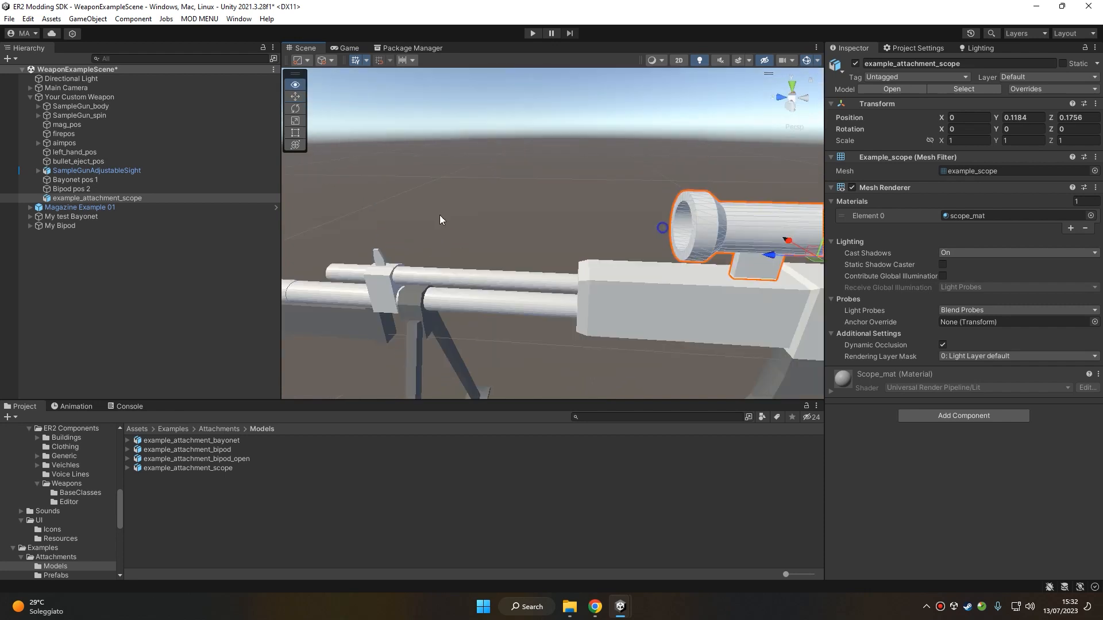
{"action": "key", "text": "f"}
Turn the scope model into a Simple Scope gun accessory with the ER2 weapon template and review the objects it creates
{"action": "right_click", "coordinate": [95, 198]}
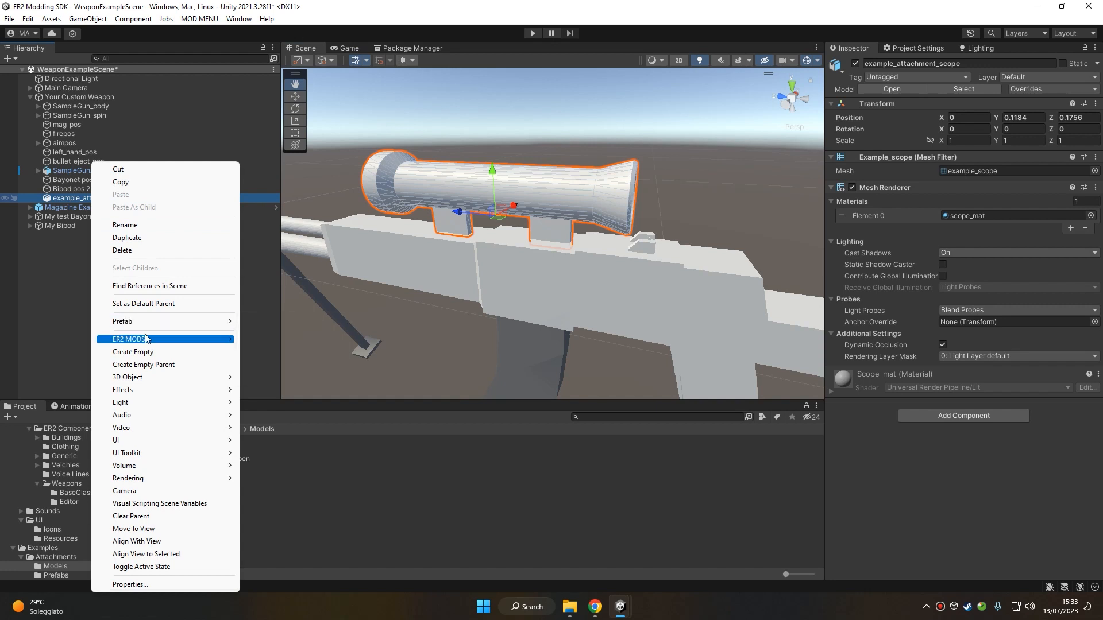
{"action": "mouse_move", "coordinate": [145, 338]}
{"action": "mouse_move", "coordinate": [311, 377]}
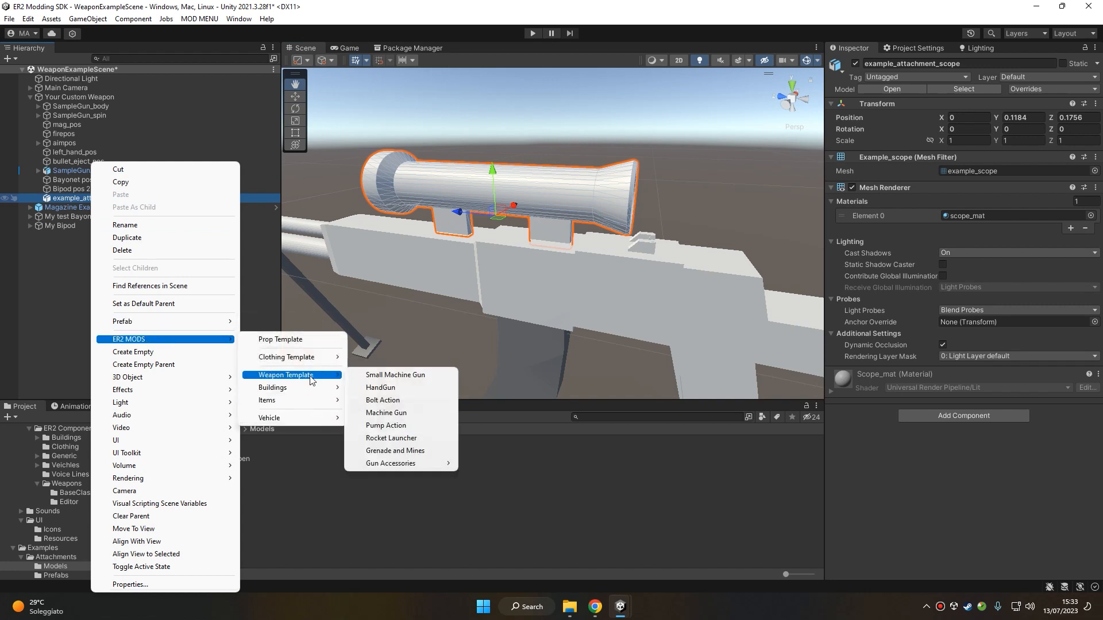
{"action": "mouse_move", "coordinate": [414, 467]}
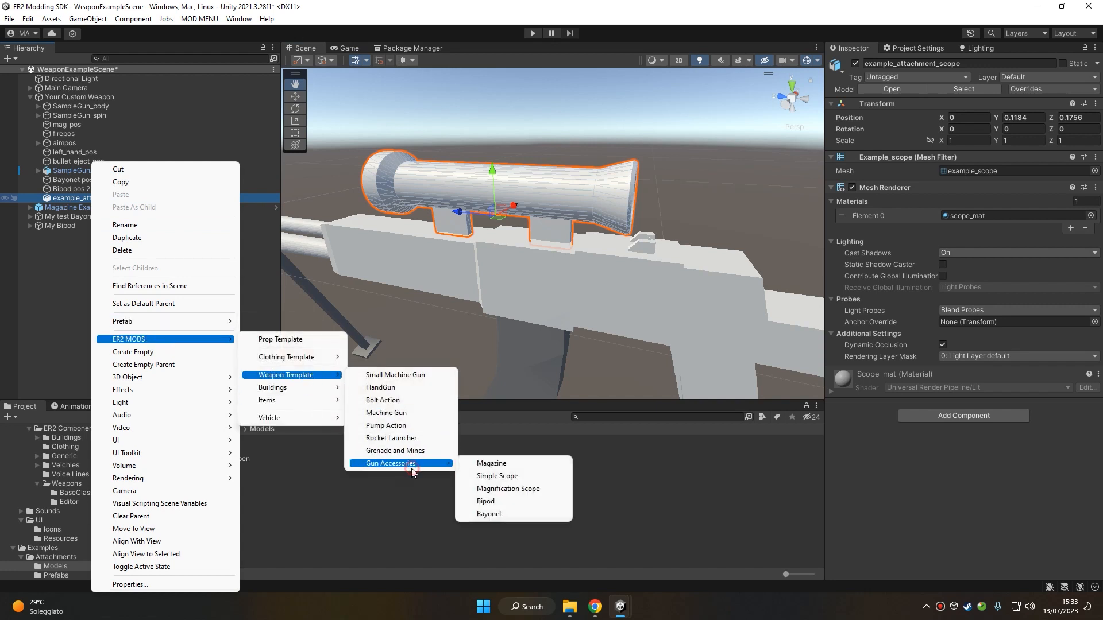
{"action": "left_click", "coordinate": [537, 477]}
{"action": "left_click", "coordinate": [52, 235]}
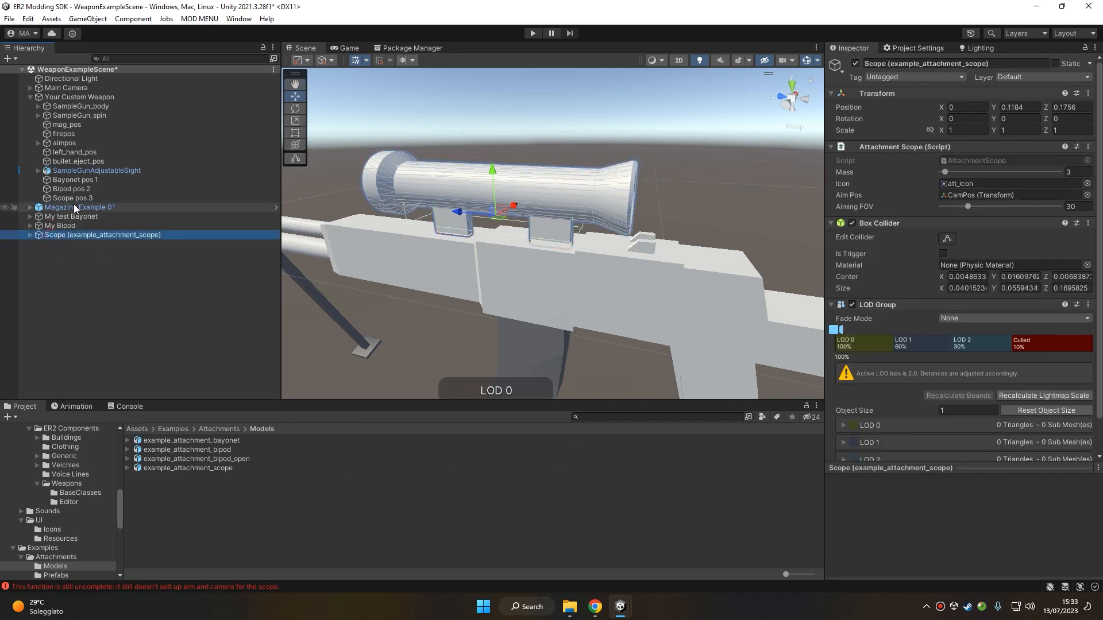
{"action": "left_click", "coordinate": [74, 198]}
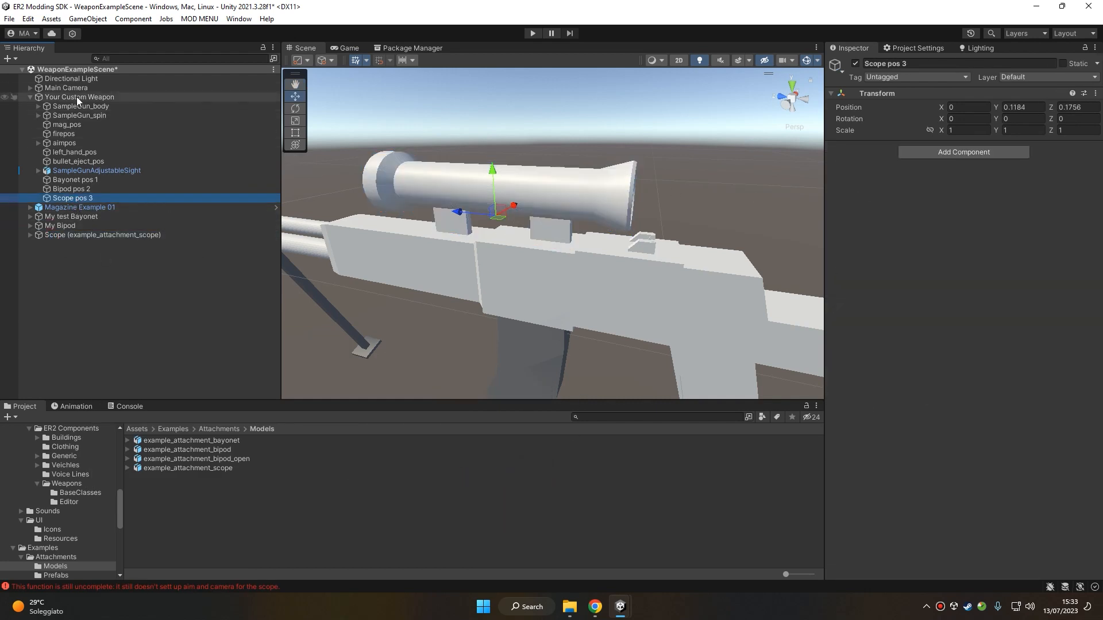
{"action": "left_click", "coordinate": [85, 234]}
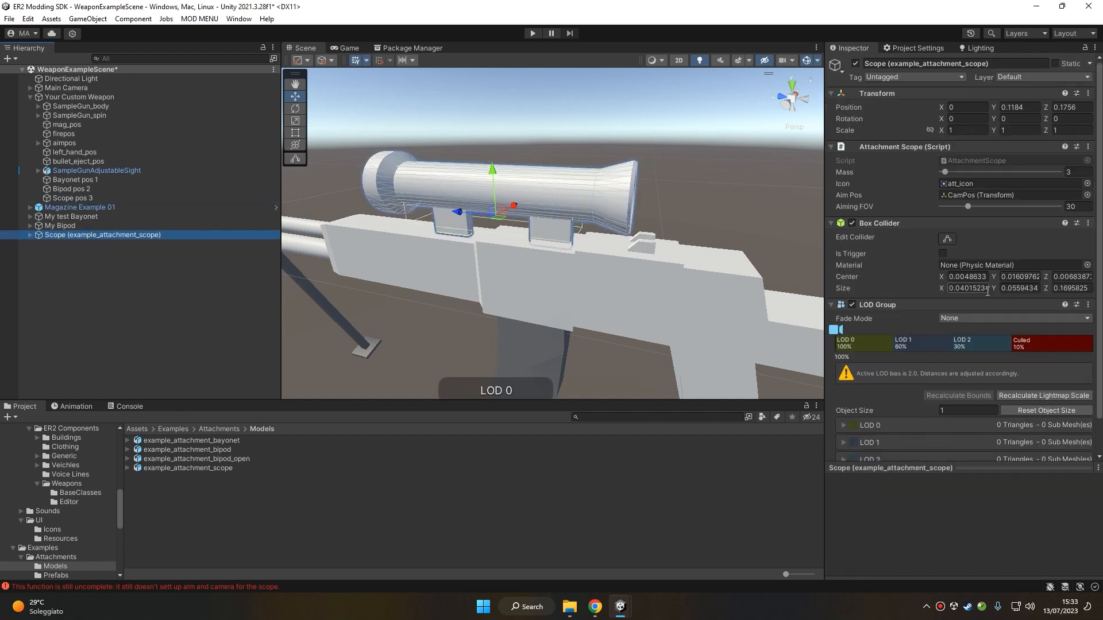
Set up the new scope's LOD Group with a single LOD 0 that uses the scope's mesh and is culled at about 2%
{"action": "left_click_drag", "start_coordinate": [804, 209], "coordinate": [502, 209], "text": "alt"}
{"action": "middle_click_drag", "start_coordinate": [793, 253], "coordinate": [580, 250]}
{"action": "right_click_drag", "start_coordinate": [643, 224], "coordinate": [783, 236]}
{"action": "scroll", "coordinate": [783, 235], "scroll_direction": "down", "scroll_amount": 3}
{"action": "scroll", "coordinate": [952, 291], "scroll_direction": "down", "scroll_amount": 2}
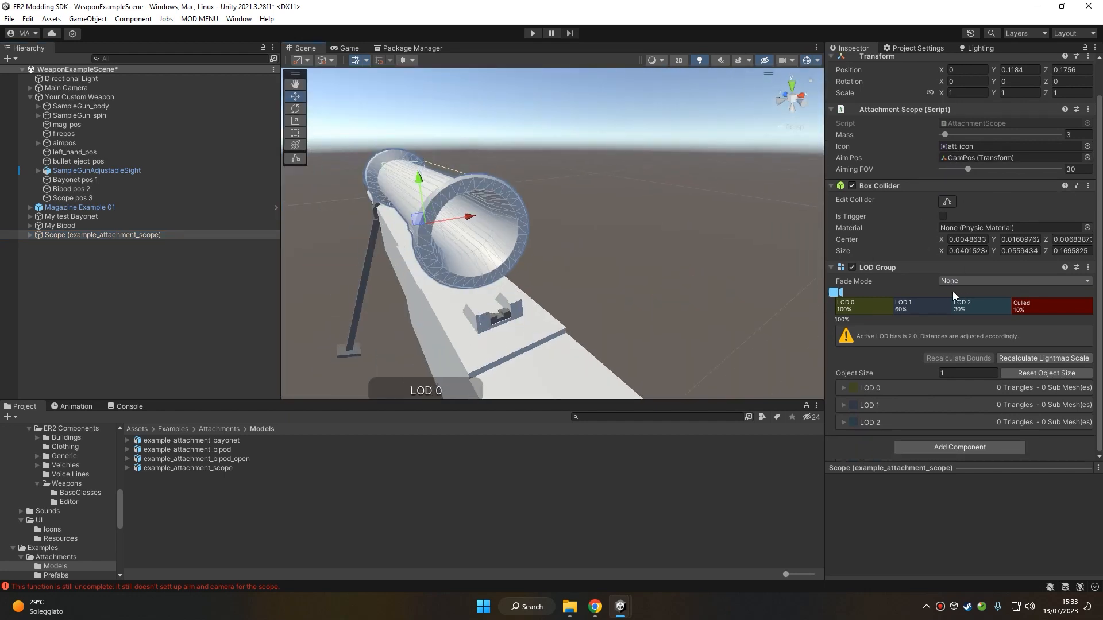
{"action": "mouse_move", "coordinate": [95, 235]}
{"action": "left_mouse_down"}
{"action": "mouse_move", "coordinate": [586, 313]}
{"action": "mouse_move", "coordinate": [861, 305]}
{"action": "mouse_move", "coordinate": [1060, 337]}
{"action": "left_mouse_up"}
{"action": "right_click", "coordinate": [918, 307]}
{"action": "left_click", "coordinate": [940, 328]}
{"action": "left_click", "coordinate": [940, 327]}
Examine where the scope's CamPos aiming point sits behind the scope
{"action": "left_click", "coordinate": [30, 235]}
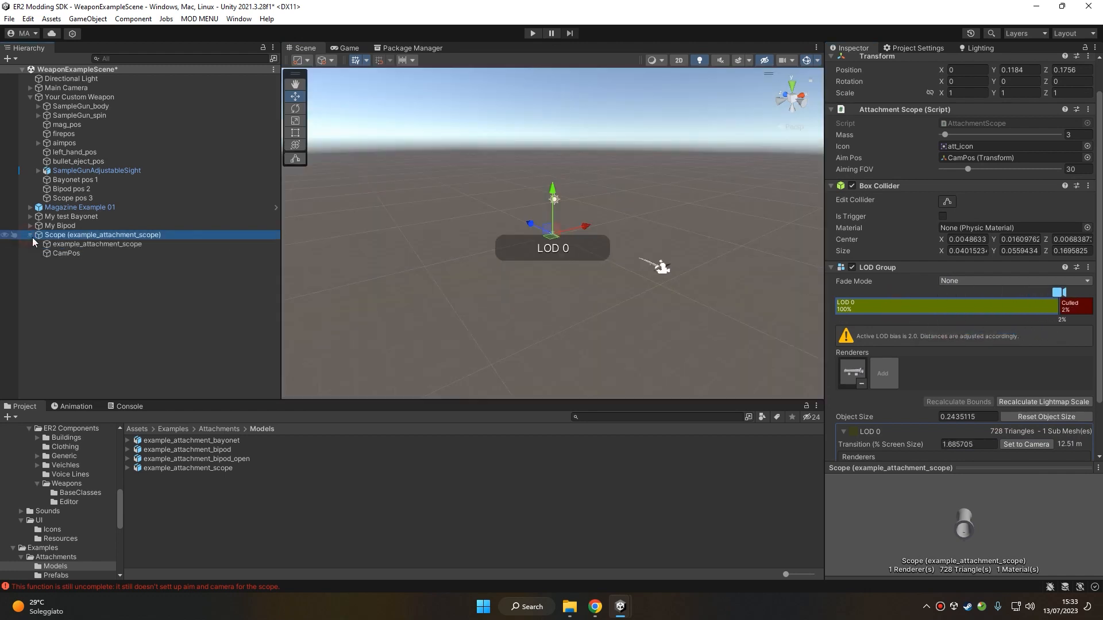
{"action": "left_click", "coordinate": [58, 254]}
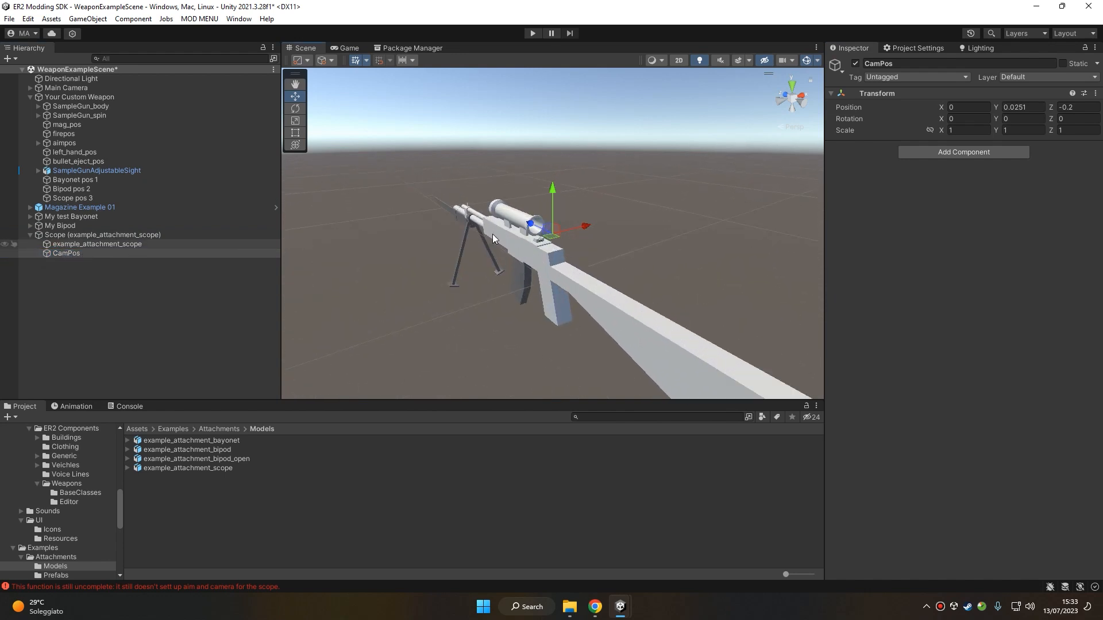
{"action": "scroll", "coordinate": [492, 233], "scroll_direction": "up", "scroll_amount": 6}
{"action": "left_click_drag", "start_coordinate": [488, 271], "coordinate": [629, 299], "text": "alt"}
{"action": "left_click_drag", "start_coordinate": [59, 225], "coordinate": [77, 235]}
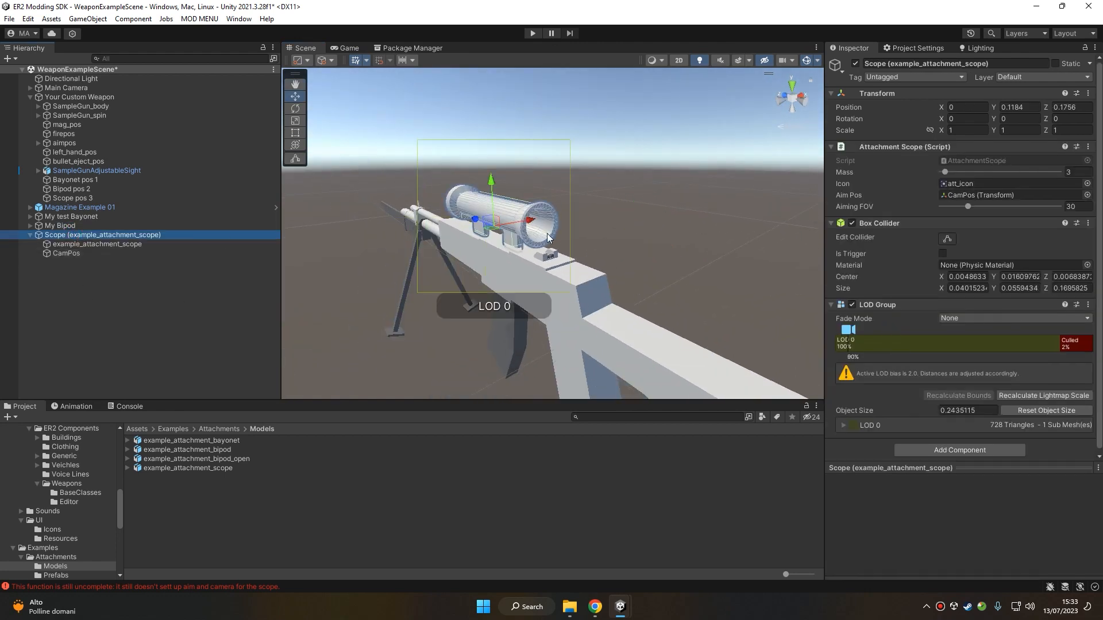
Rename the Scope (example_attachment_scope) object as "My SImple Scope"
{"action": "left_click", "coordinate": [121, 288]}
{"action": "left_click", "coordinate": [29, 234]}
{"action": "left_click", "coordinate": [66, 233]}
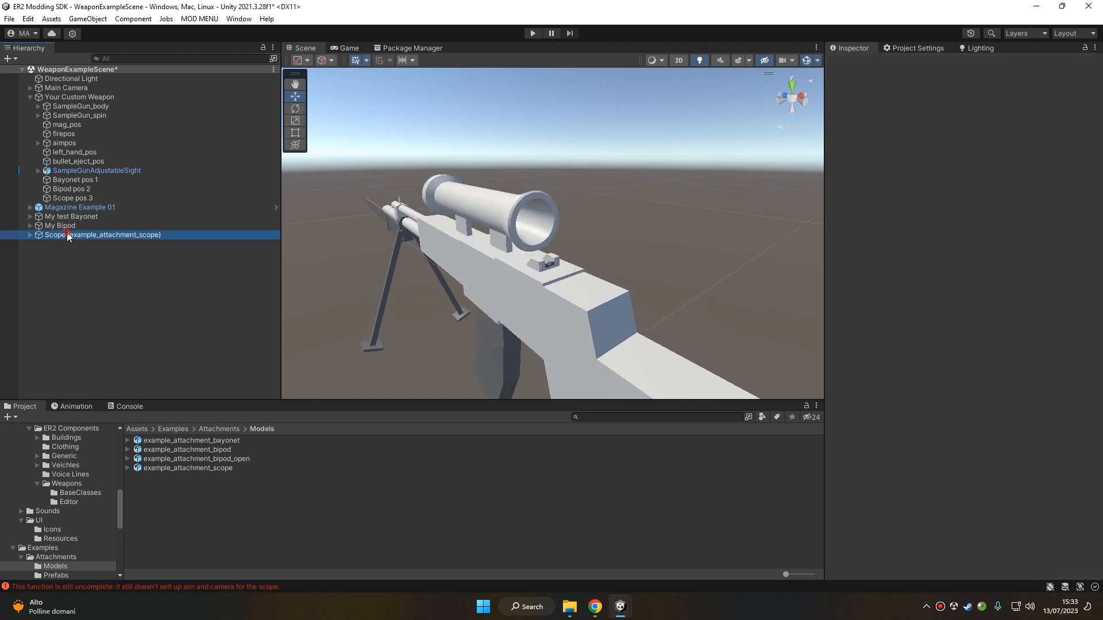
{"action": "type", "text": "M"}
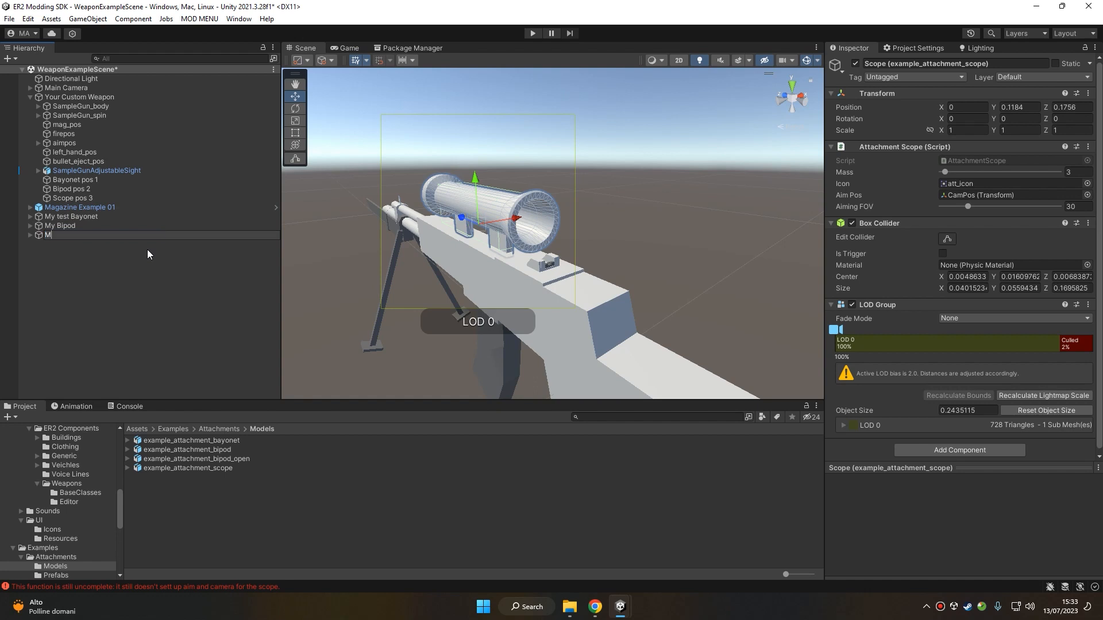
{"action": "type", "text": "y SImple Sco0pe"}
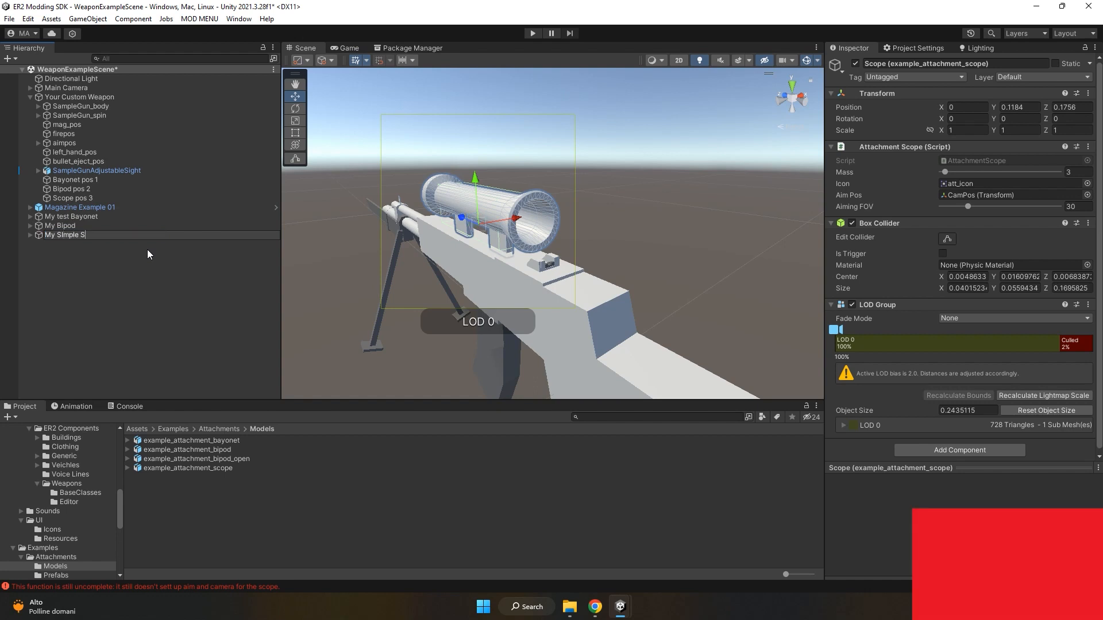
{"action": "key", "text": "ctrl+a"}
{"action": "type", "text": "My SImple Scope"}
{"action": "key", "text": "Return"}
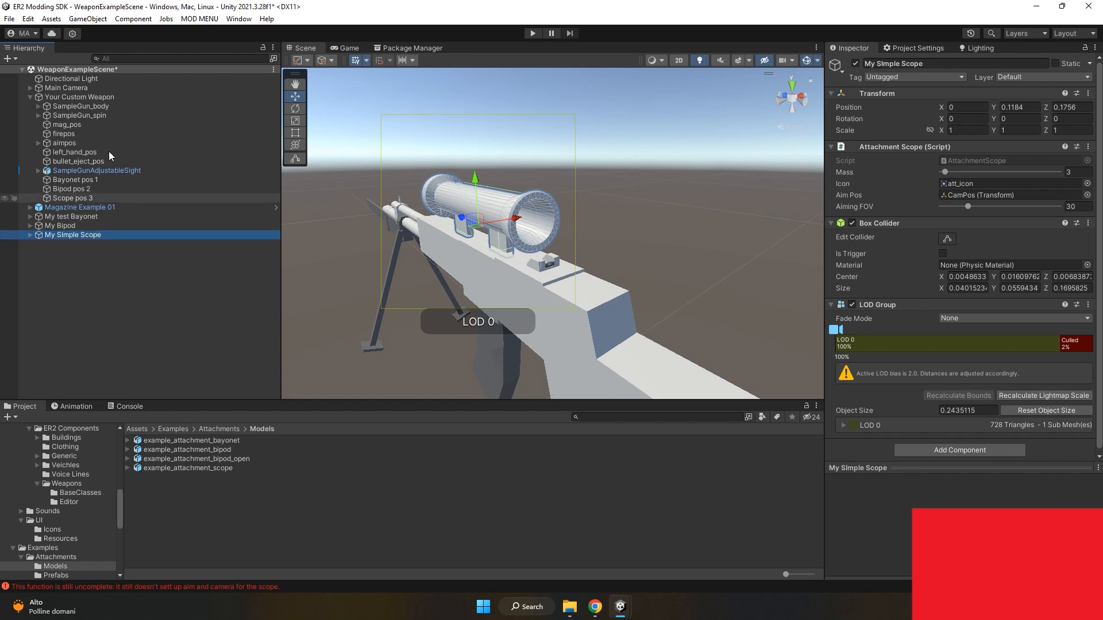
Set the Attachment_id of Your Custom Weapon's supported scope attachment to "My SImple Scope"
{"action": "left_click", "coordinate": [81, 96]}
{"action": "scroll", "coordinate": [1011, 336], "scroll_direction": "down", "scroll_amount": 10}
{"action": "scroll", "coordinate": [1011, 342], "scroll_direction": "down", "scroll_amount": 6}
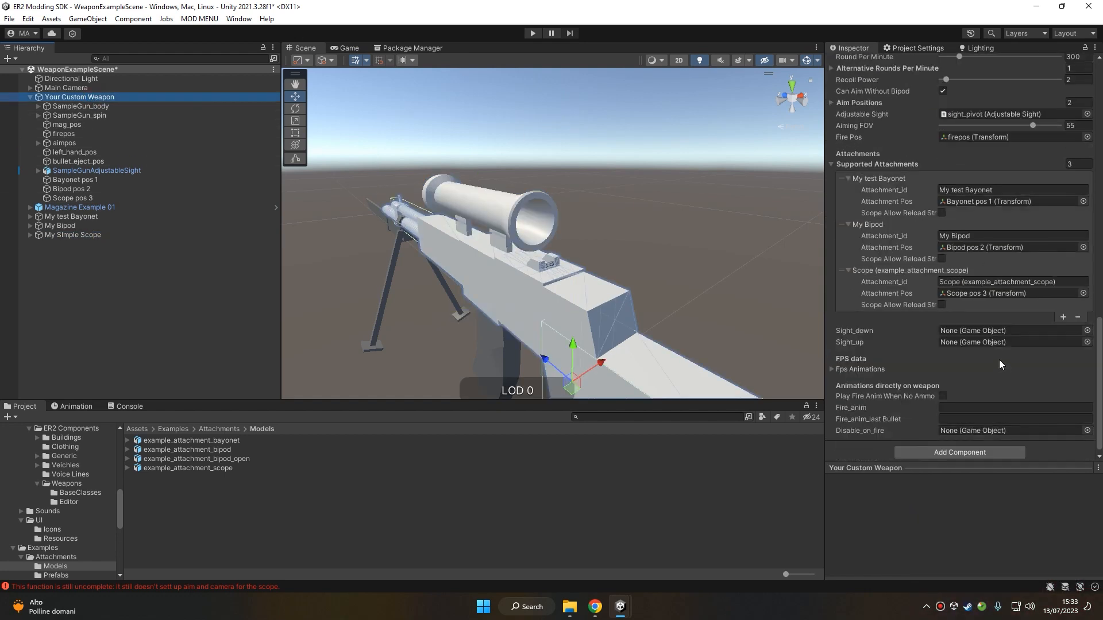
{"action": "left_click", "coordinate": [1070, 281]}
{"action": "type", "text": "My SImple Scope"}
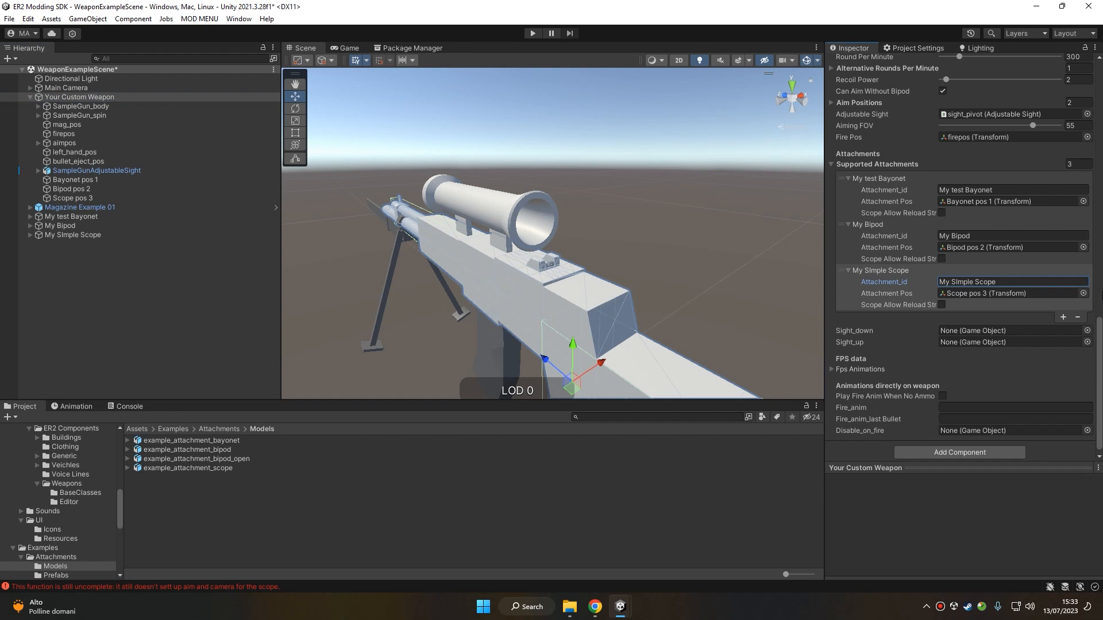
{"action": "left_click", "coordinate": [215, 309]}
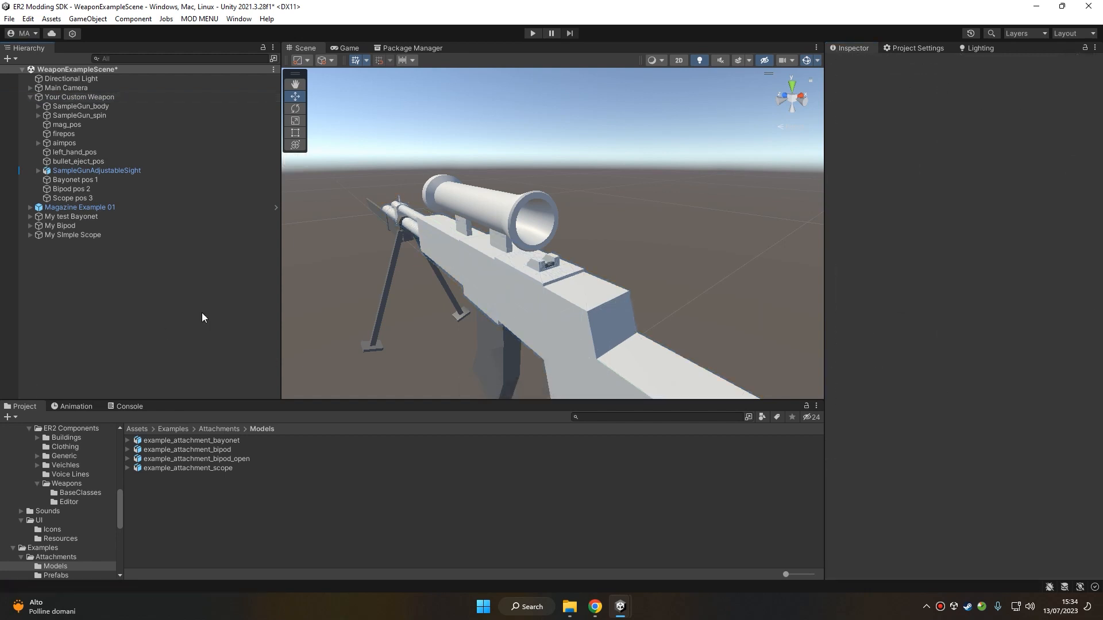
Move My SImple Scope aside to X 0.449, Z 0.243 and place a new example_attachment_scope on Your Custom Weapon at Y 0.1186, Z 0.1716
{"action": "left_click", "coordinate": [63, 235]}
{"action": "left_click_drag", "start_coordinate": [474, 229], "coordinate": [641, 190]}
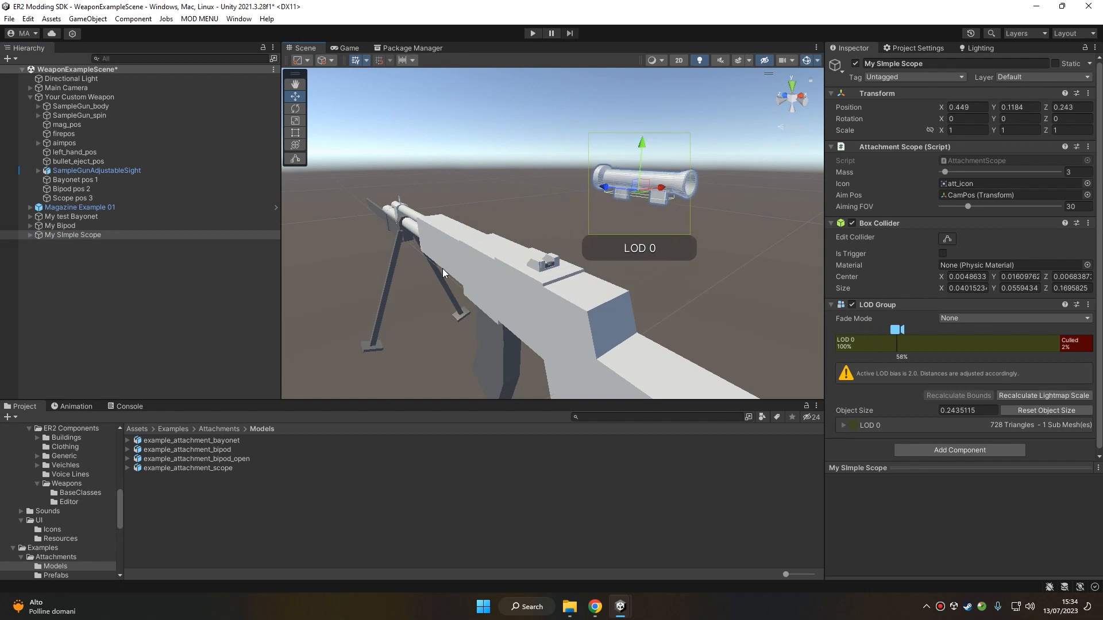
{"action": "left_click", "coordinate": [234, 491]}
{"action": "left_click_drag", "start_coordinate": [229, 468], "coordinate": [63, 97]}
{"action": "key", "text": "f"}
{"action": "left_click_drag", "start_coordinate": [592, 358], "coordinate": [420, 235]}
{"action": "key", "text": "f"}
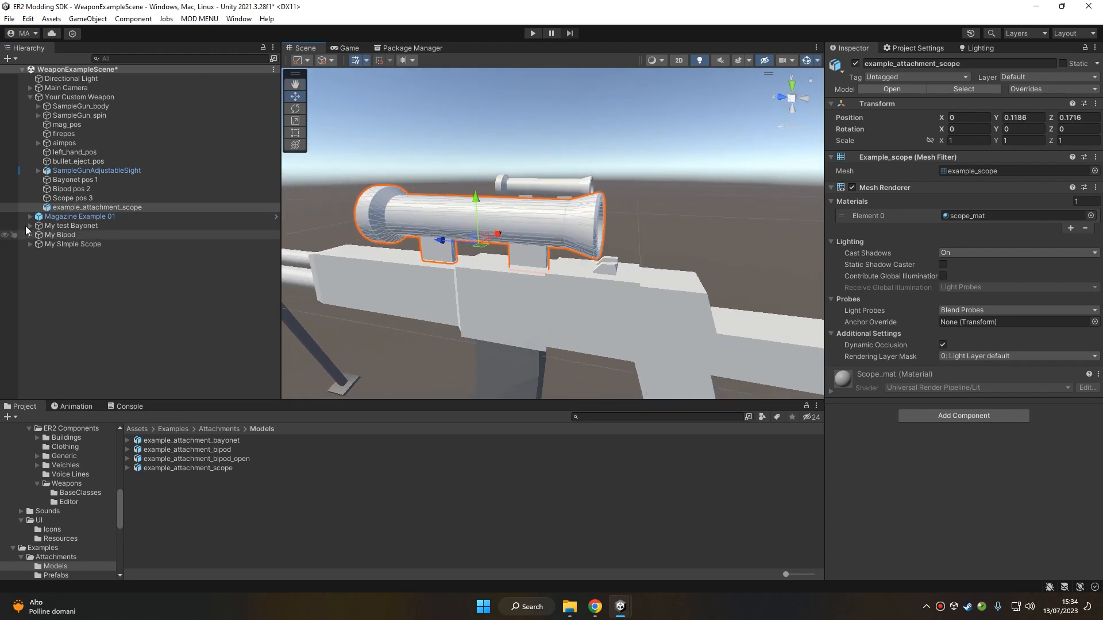
Turn the second scope model into a Magnification Scope gun accessory with the ER2 weapon template
{"action": "right_click", "coordinate": [65, 209]}
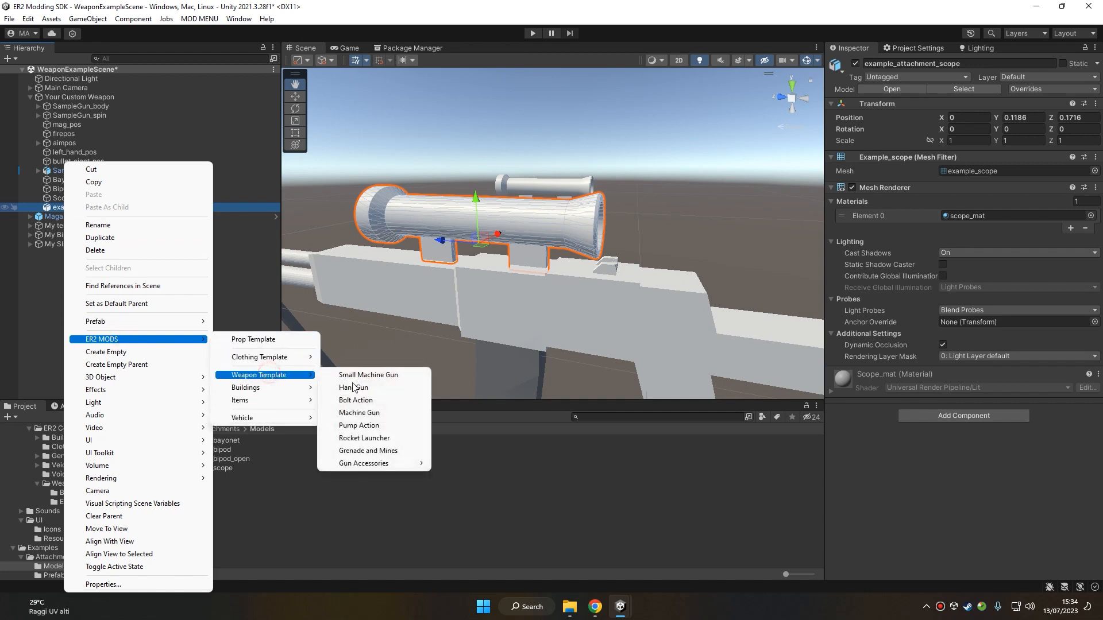
{"action": "left_click", "coordinate": [472, 476]}
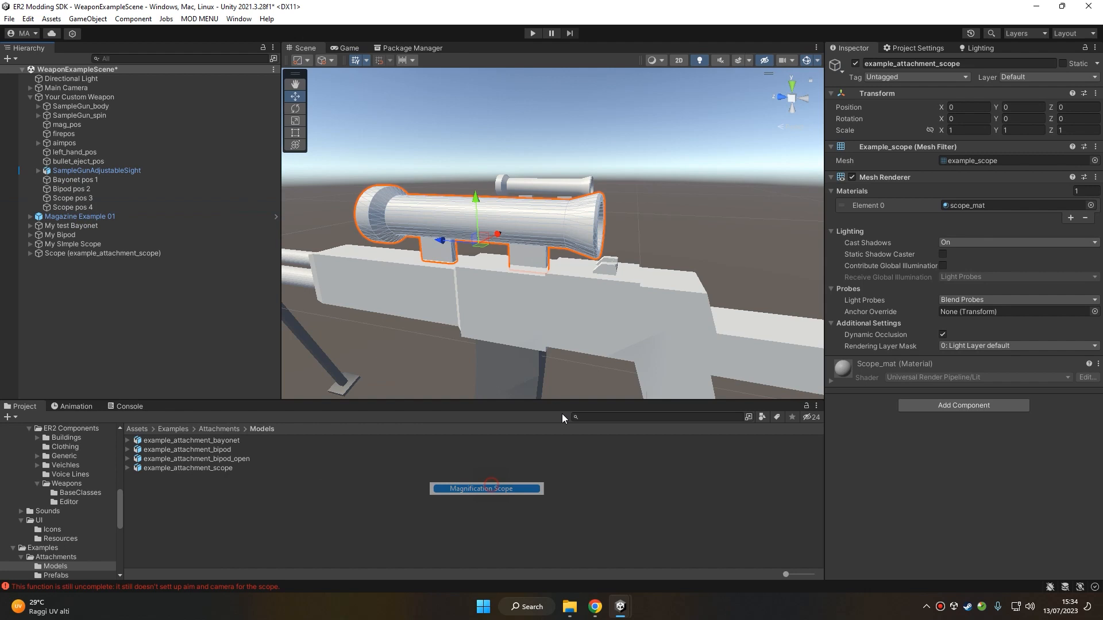
{"action": "left_click", "coordinate": [29, 216]}
{"action": "left_click", "coordinate": [29, 217]}
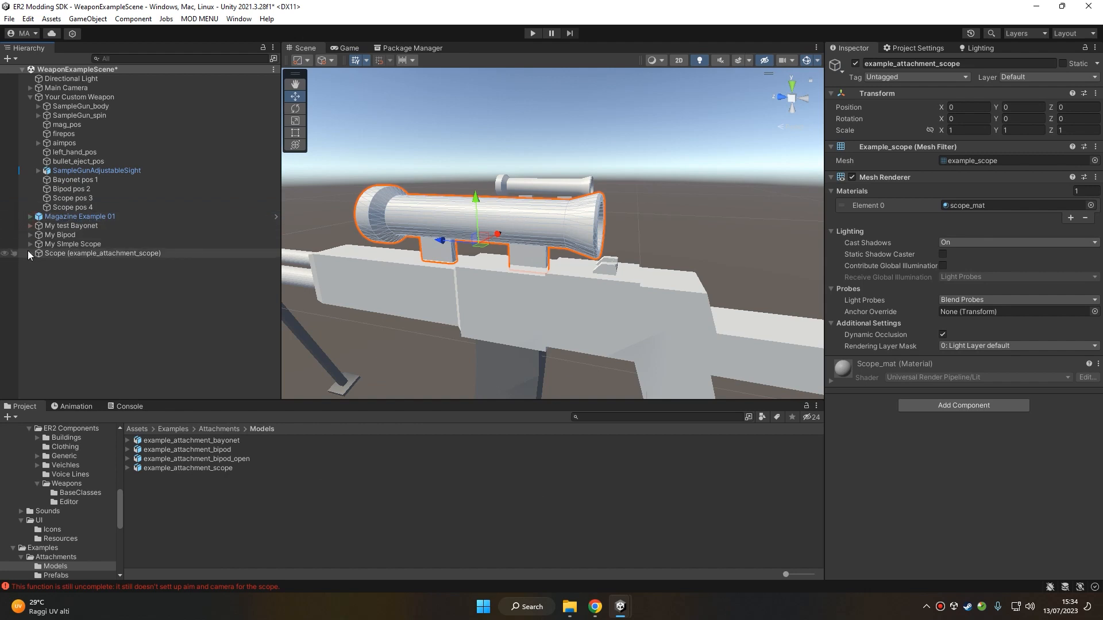
Examine the new scope's Magnification(Clone) object, its scope sprite setting, its lens and its CamPos child
{"action": "left_click", "coordinate": [30, 253]}
{"action": "left_click", "coordinate": [67, 271]}
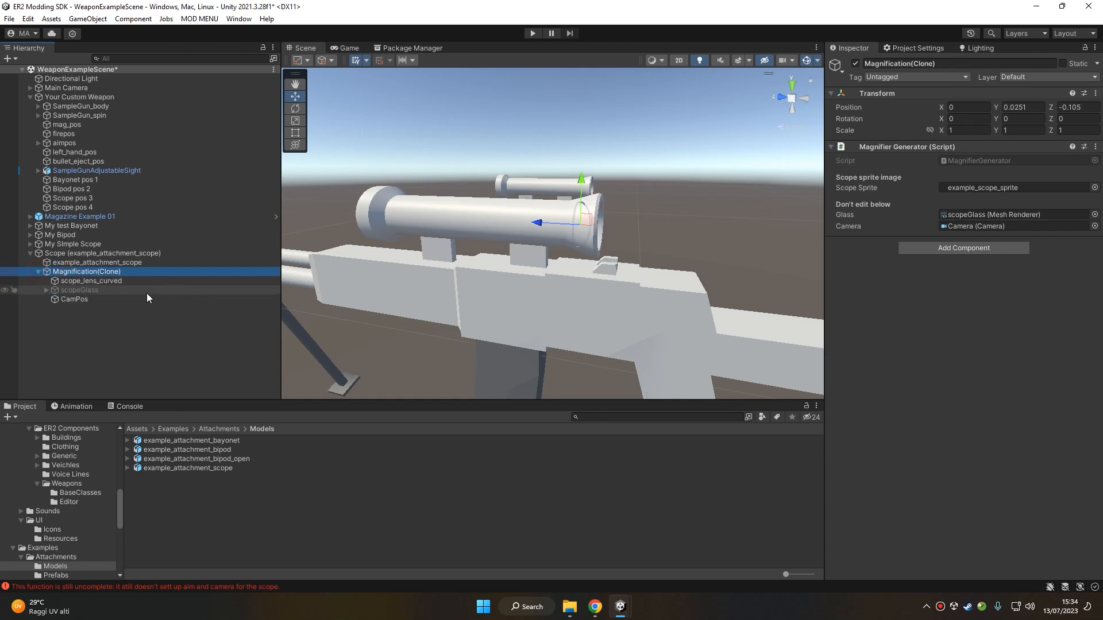
{"action": "key", "text": "f"}
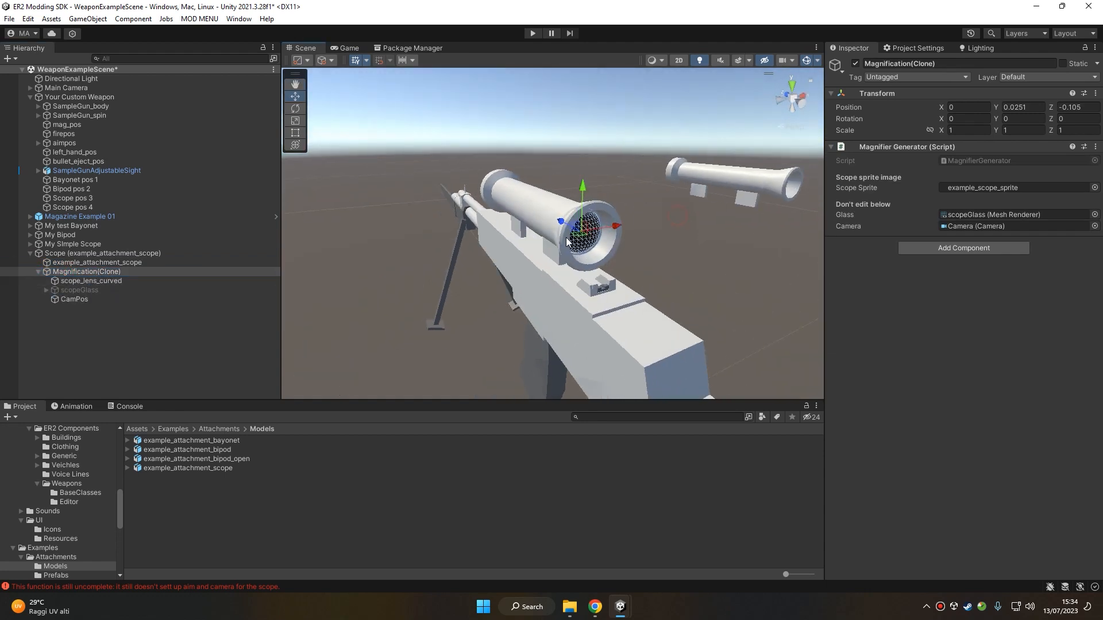
{"action": "mouse_move", "coordinate": [484, 222]}
{"action": "left_mouse_down", "text": "alt"}
{"action": "mouse_move", "coordinate": [659, 264]}
{"action": "mouse_move", "coordinate": [481, 215]}
{"action": "left_mouse_up", "text": "alt"}
{"action": "left_click_drag", "start_coordinate": [433, 185], "coordinate": [618, 188], "text": "alt"}
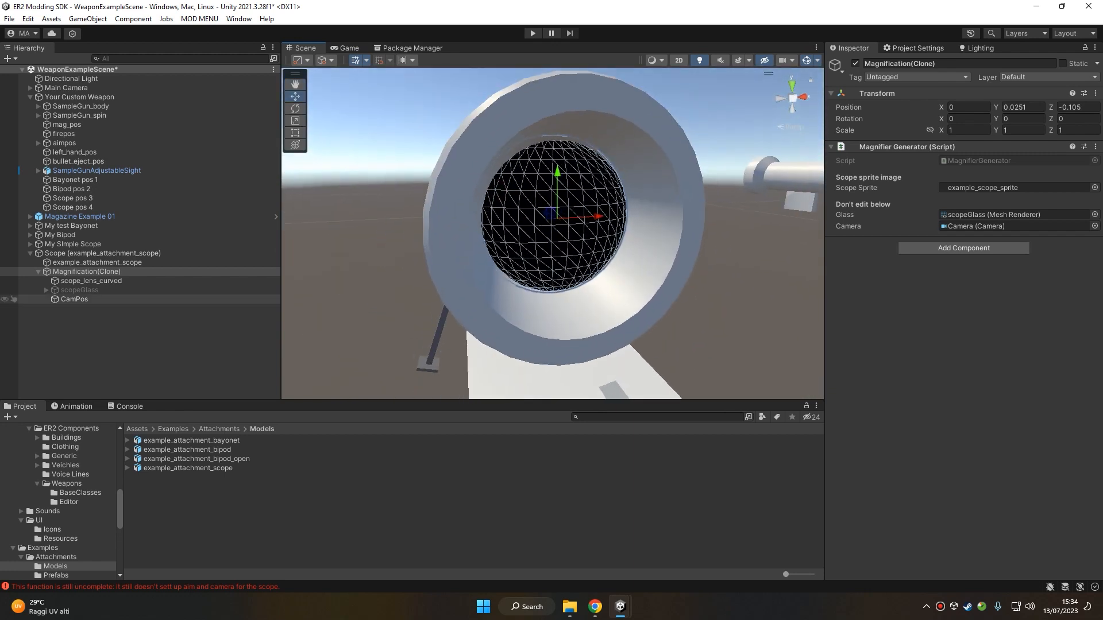
{"action": "left_click", "coordinate": [38, 273]}
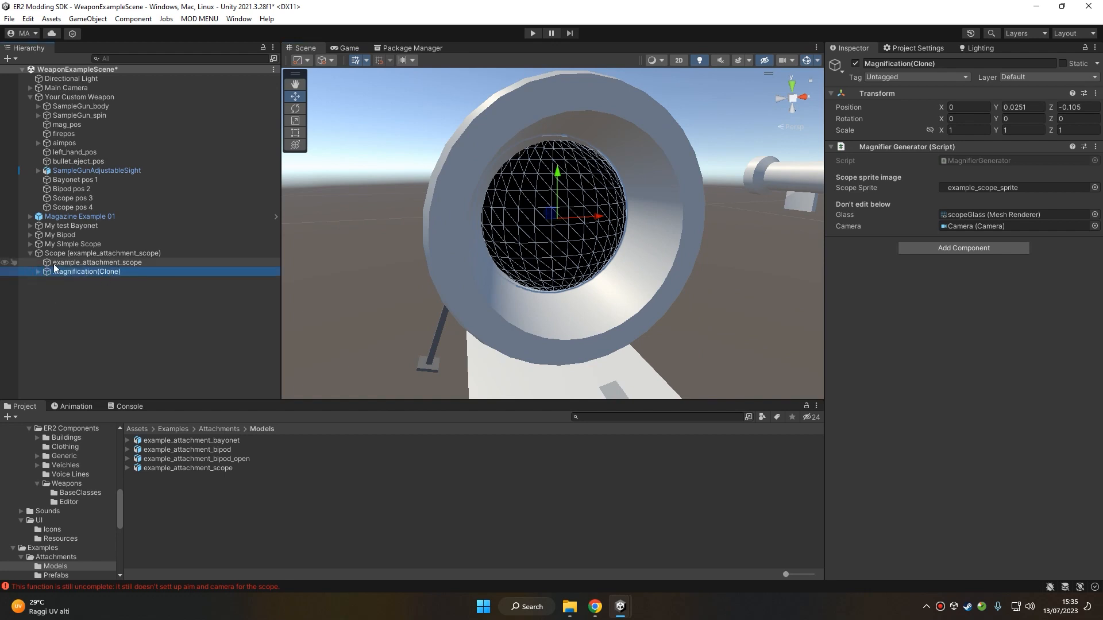
{"action": "mouse_move", "coordinate": [575, 247]}
{"action": "left_mouse_down", "text": "alt"}
{"action": "mouse_move", "coordinate": [664, 292]}
{"action": "mouse_move", "coordinate": [551, 269]}
{"action": "mouse_move", "coordinate": [575, 270]}
{"action": "mouse_move", "coordinate": [566, 265]}
{"action": "mouse_move", "coordinate": [632, 217]}
{"action": "mouse_move", "coordinate": [551, 235]}
{"action": "mouse_move", "coordinate": [629, 248]}
{"action": "mouse_move", "coordinate": [503, 219]}
{"action": "left_mouse_up", "text": "alt"}
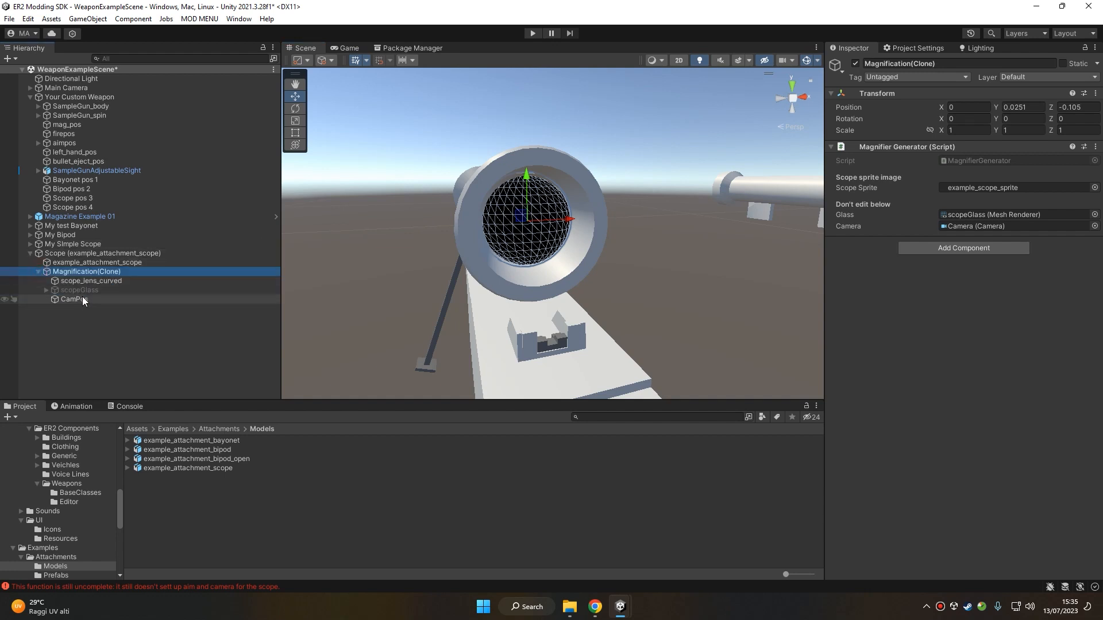
{"action": "left_click", "coordinate": [82, 296]}
{"action": "mouse_move", "coordinate": [670, 198]}
{"action": "left_mouse_down", "text": "alt"}
{"action": "mouse_move", "coordinate": [591, 223]}
{"action": "mouse_move", "coordinate": [613, 217]}
{"action": "mouse_move", "coordinate": [574, 242]}
{"action": "mouse_move", "coordinate": [505, 240]}
{"action": "mouse_move", "coordinate": [654, 252]}
{"action": "left_mouse_up", "text": "alt"}
Set up the magnification scope's LOD Group with a single LOD 0 holding the scope and lens meshes, culled at about 2%
{"action": "left_click", "coordinate": [81, 273]}
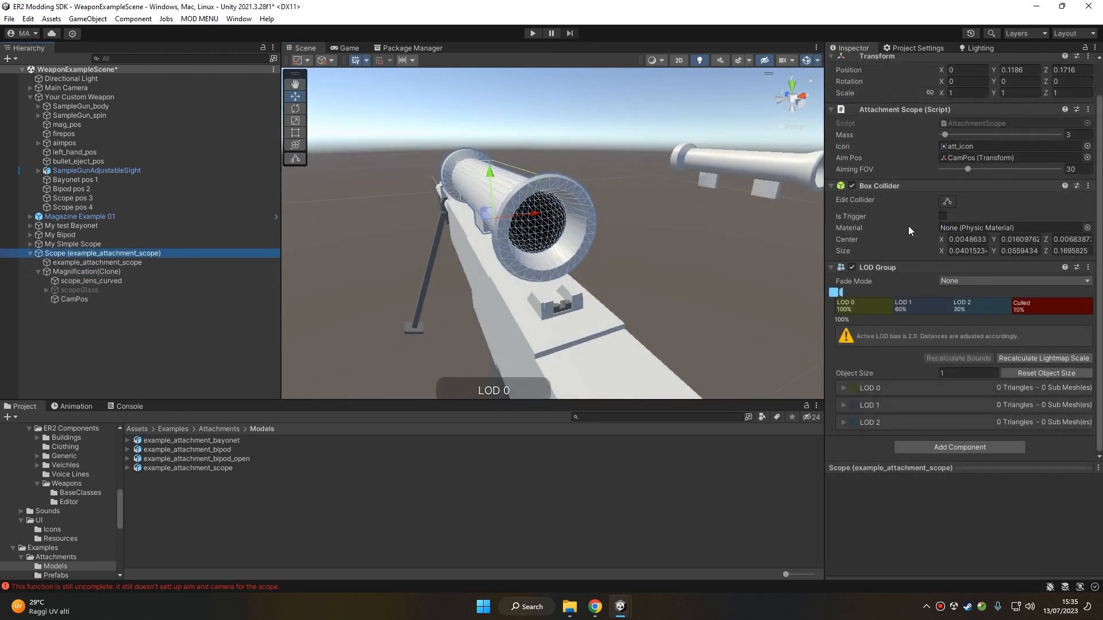
{"action": "left_click_drag", "start_coordinate": [123, 253], "coordinate": [1052, 325]}
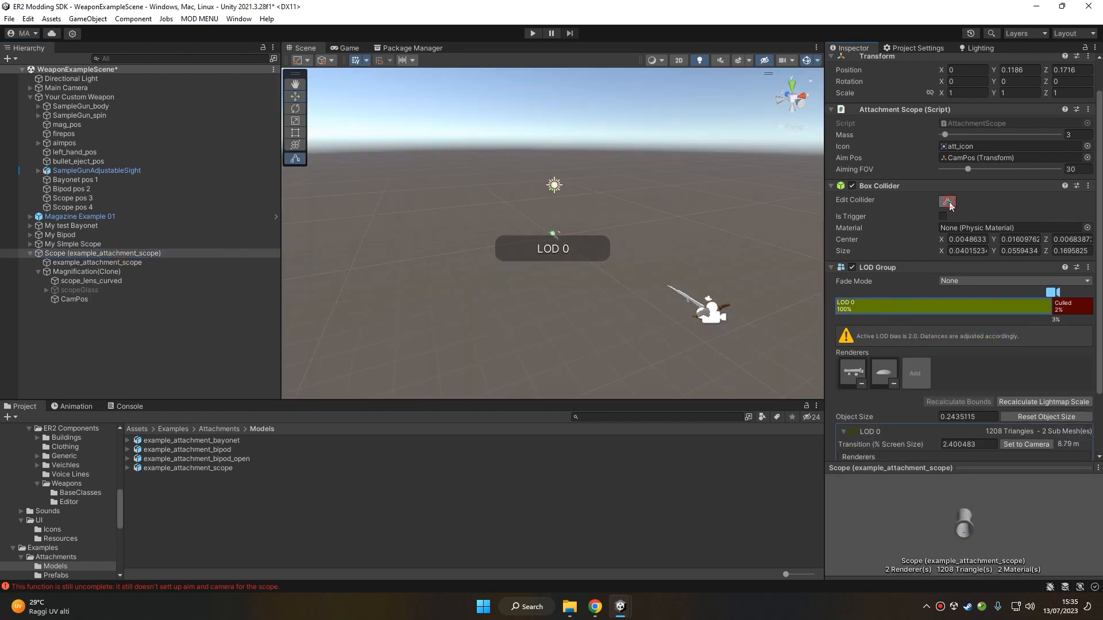
{"action": "key", "text": "f"}
Rename the new Scope (example_attachment_scope) object as "My Magnification Scope"
{"action": "key", "text": "F2"}
{"action": "type", "text": "My "}
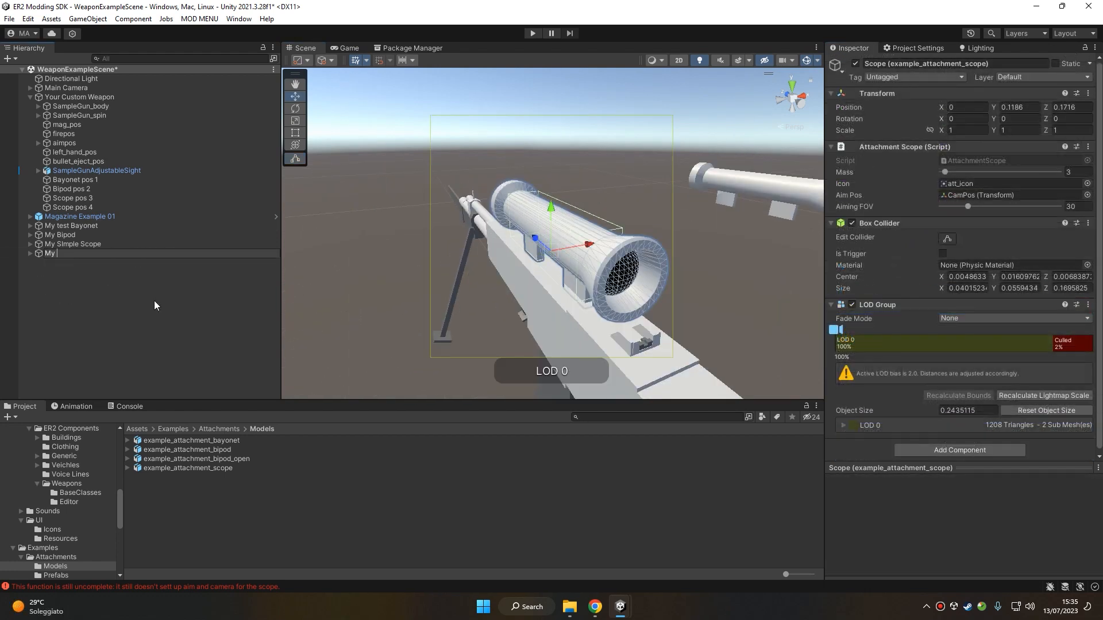
{"action": "type", "text": "Magnification Scope"}
{"action": "key", "text": "Return"}
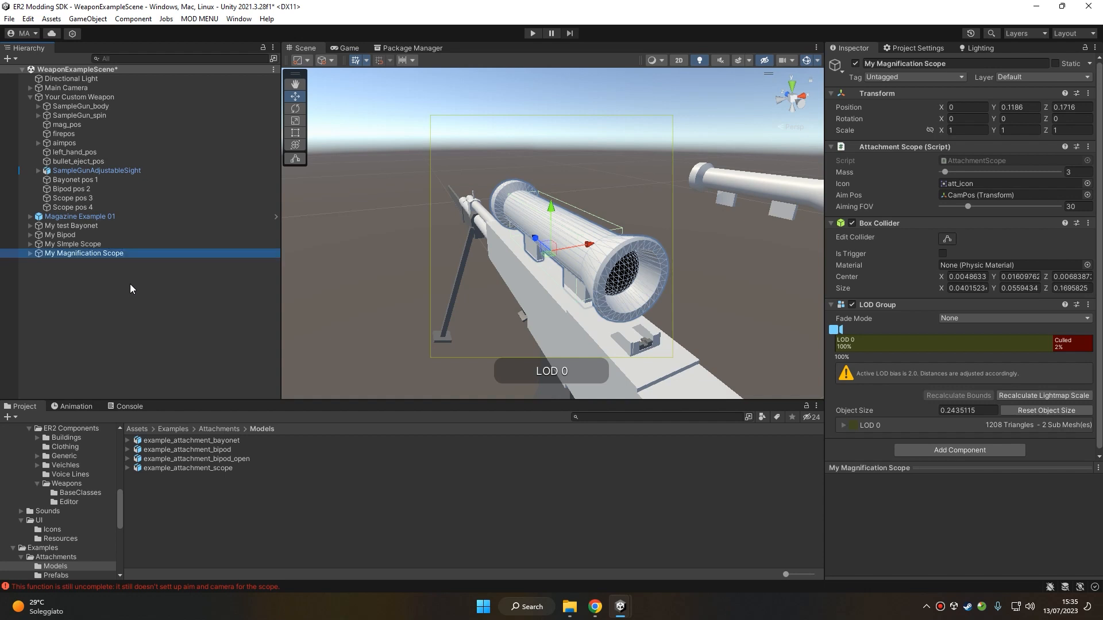
Set the Attachment_id of Your Custom Weapon's Scope pos 4 attachment to "My Magnification Scope"
{"action": "left_click", "coordinate": [92, 96]}
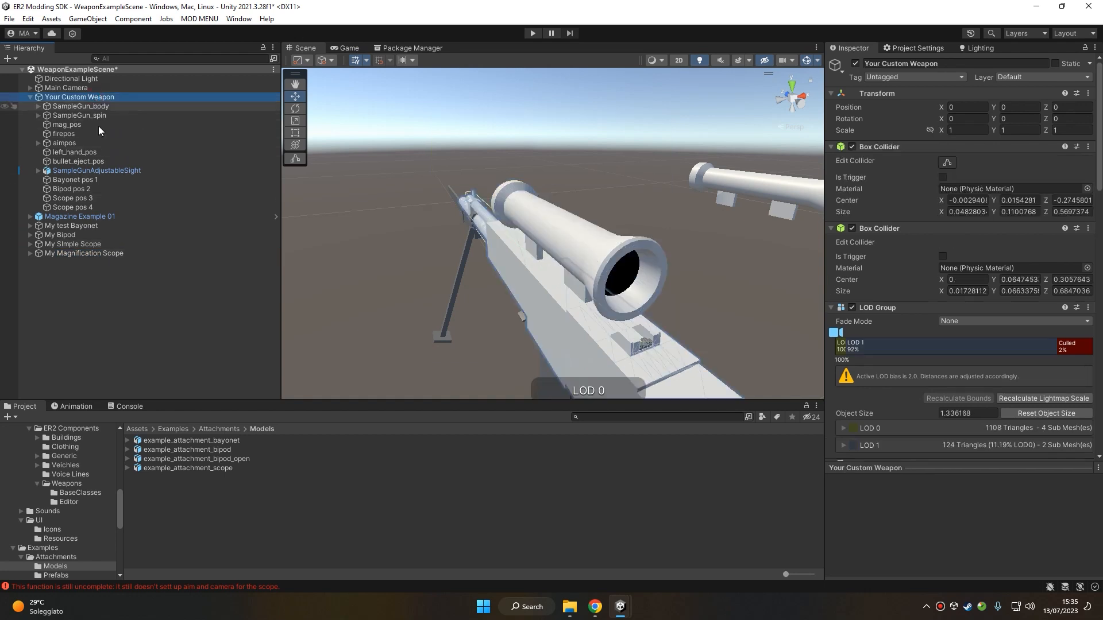
{"action": "left_click", "coordinate": [101, 253]}
{"action": "left_click", "coordinate": [74, 97]}
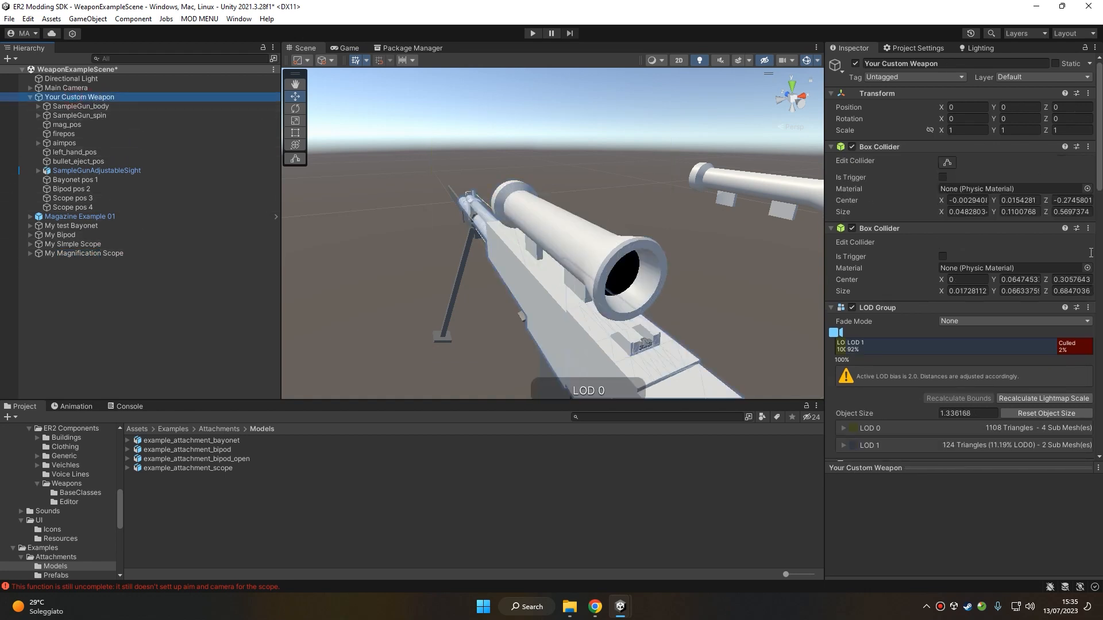
{"action": "scroll", "coordinate": [961, 227], "scroll_direction": "down", "scroll_amount": 10}
{"action": "scroll", "coordinate": [960, 227], "scroll_direction": "down", "scroll_amount": 5}
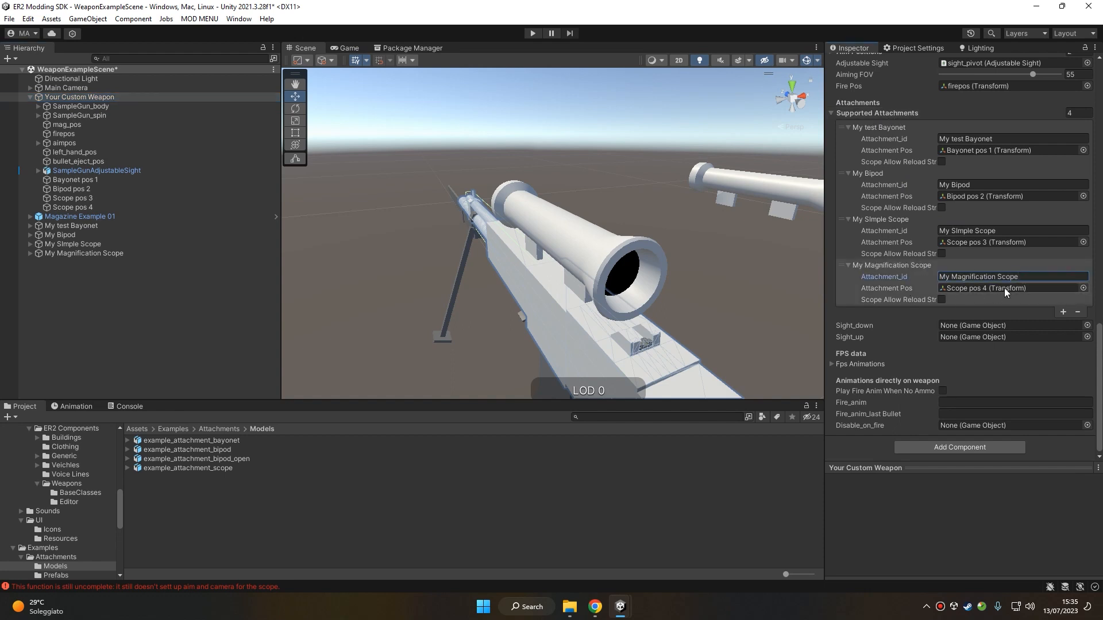
Save My test Bayonet, My Bipod, My SImple Scope and My Magnification Scope as prefabs in the Examples/Attachments folder
{"action": "left_click", "coordinate": [209, 429]}
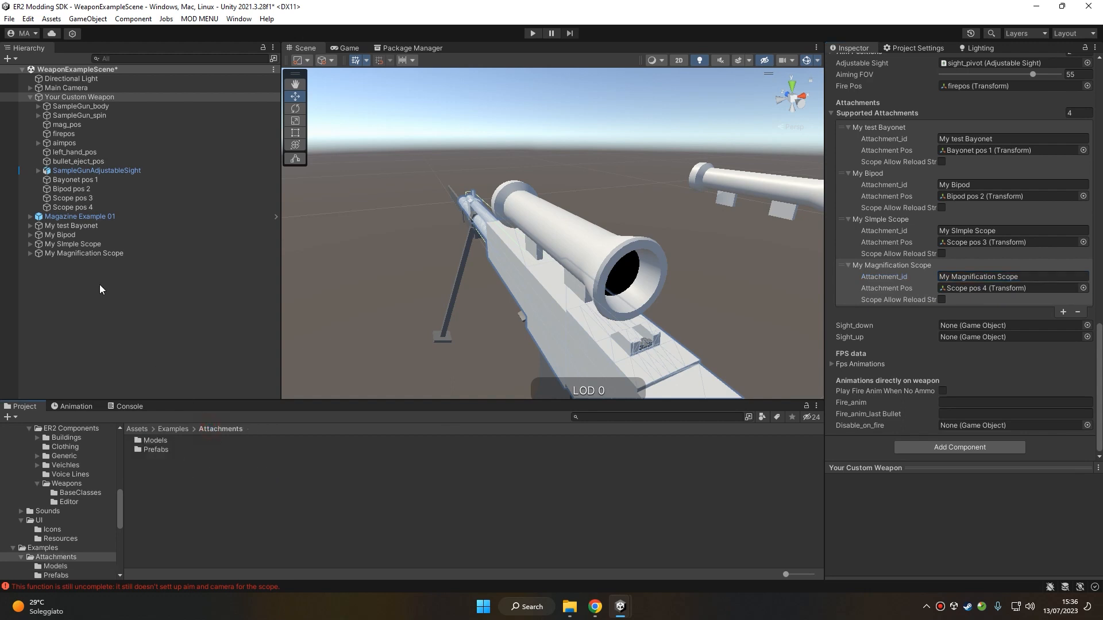
{"action": "left_click", "coordinate": [81, 253], "text": "shift"}
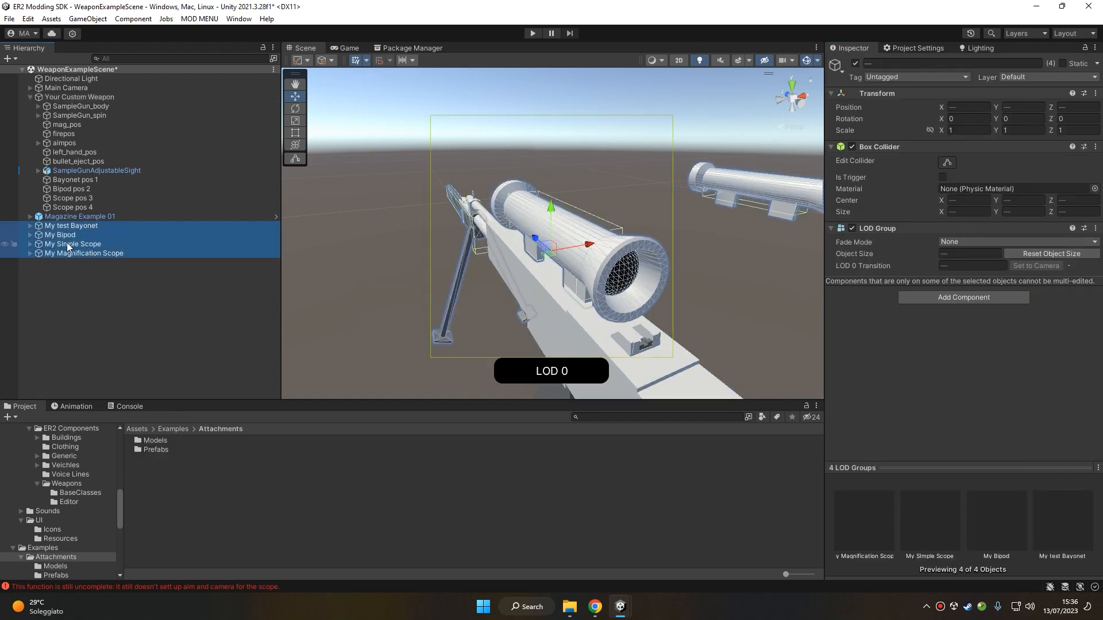
{"action": "left_click_drag", "start_coordinate": [257, 530], "coordinate": [255, 529]}
Assign the four new attachment prefabs to the mod_test AssetBundle
{"action": "left_click", "coordinate": [171, 458]}
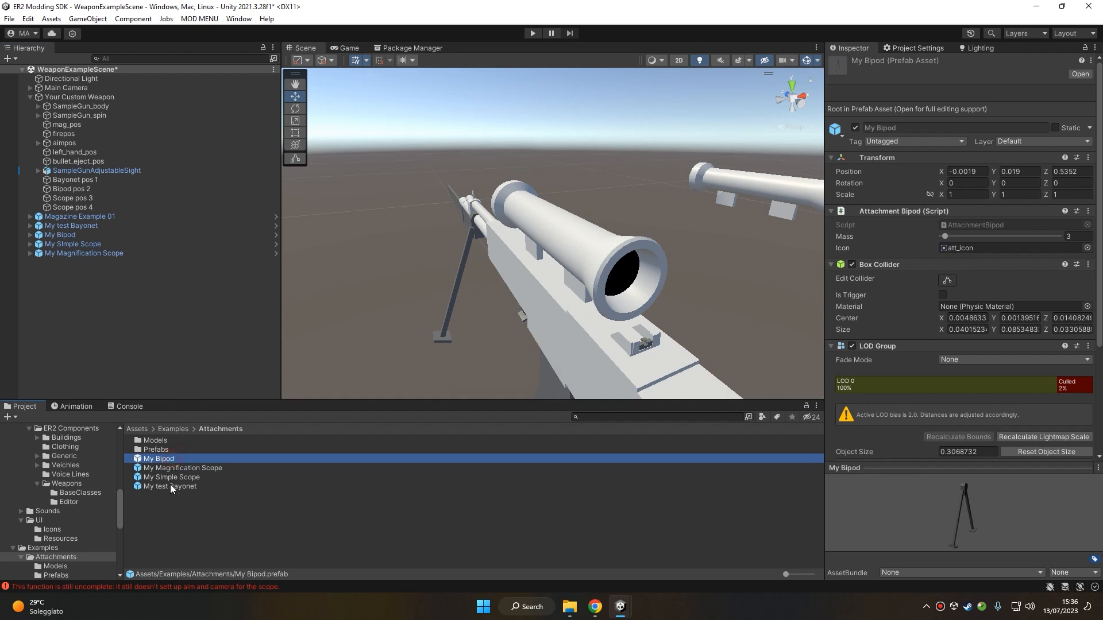
{"action": "left_click", "coordinate": [170, 485], "text": "shift"}
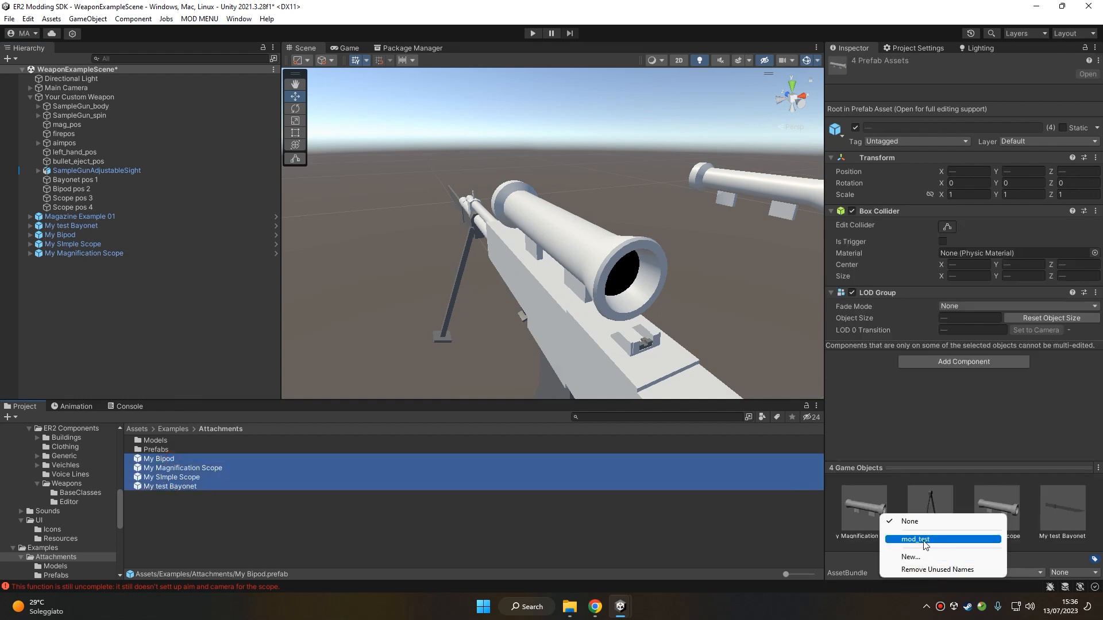
{"action": "left_click", "coordinate": [923, 540]}
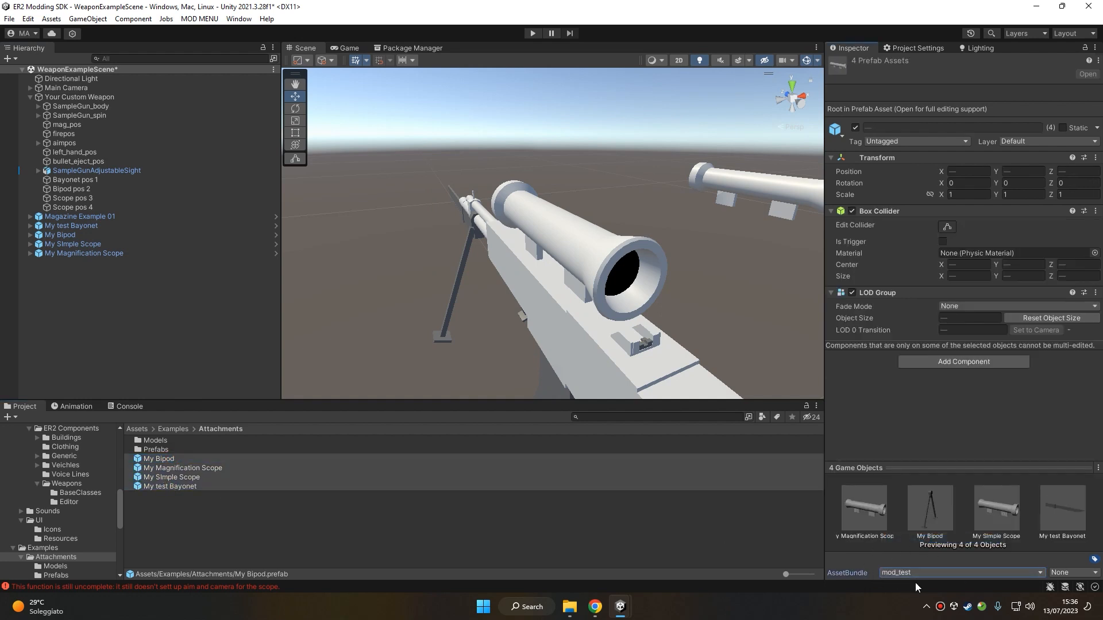
Clear the console messages and open the ModMenu window for the mod_test bundle
{"action": "left_click", "coordinate": [115, 407]}
{"action": "left_click", "coordinate": [26, 408]}
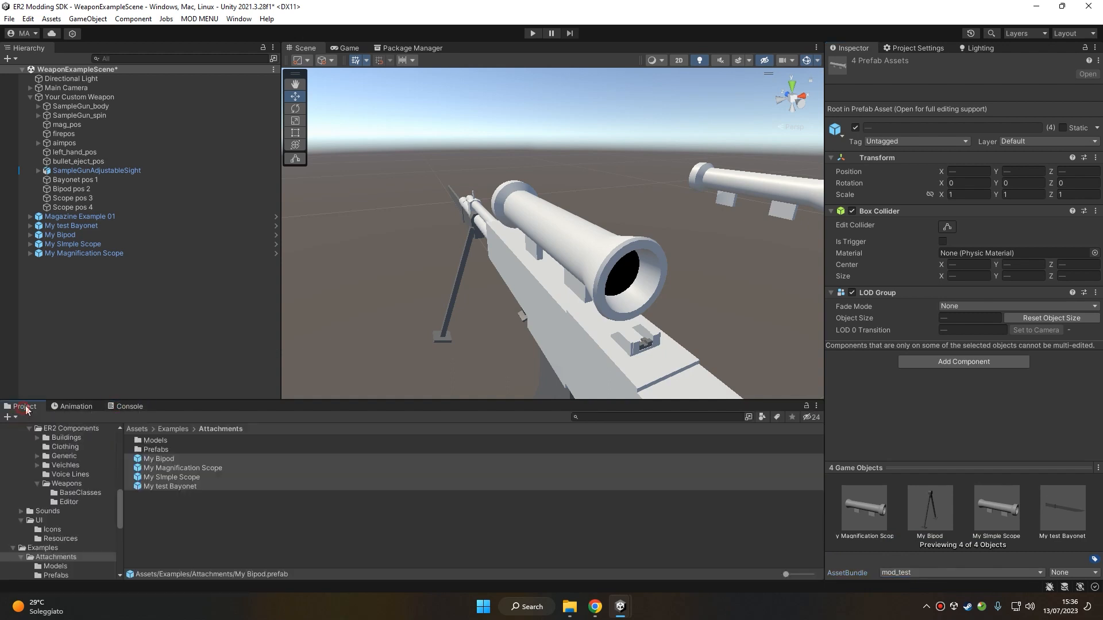
{"action": "left_click", "coordinate": [216, 520]}
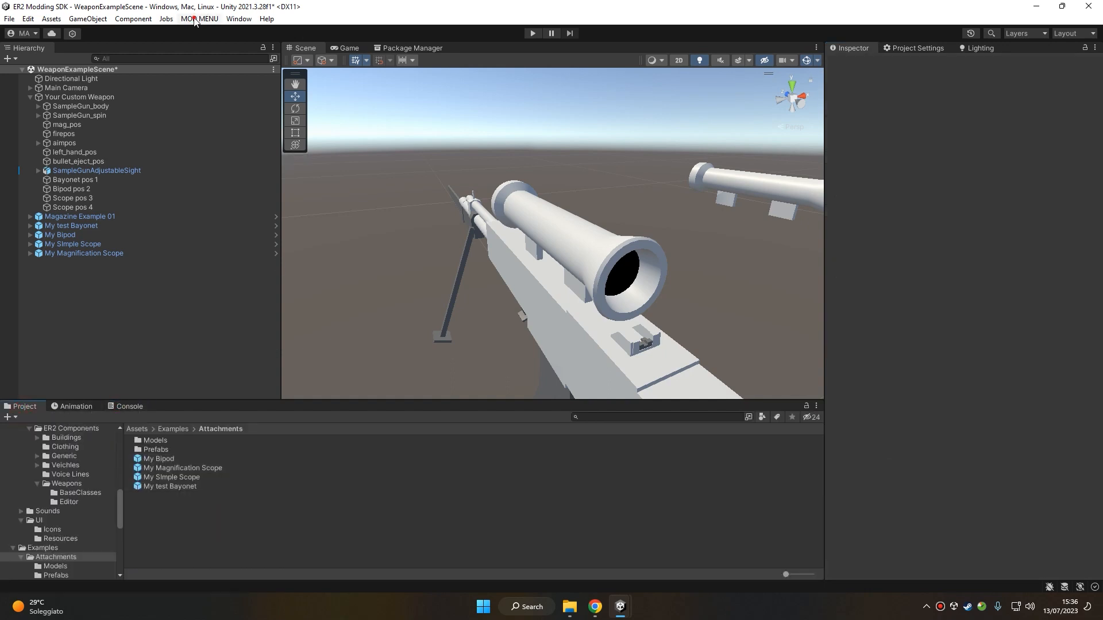
{"action": "left_click", "coordinate": [225, 70]}
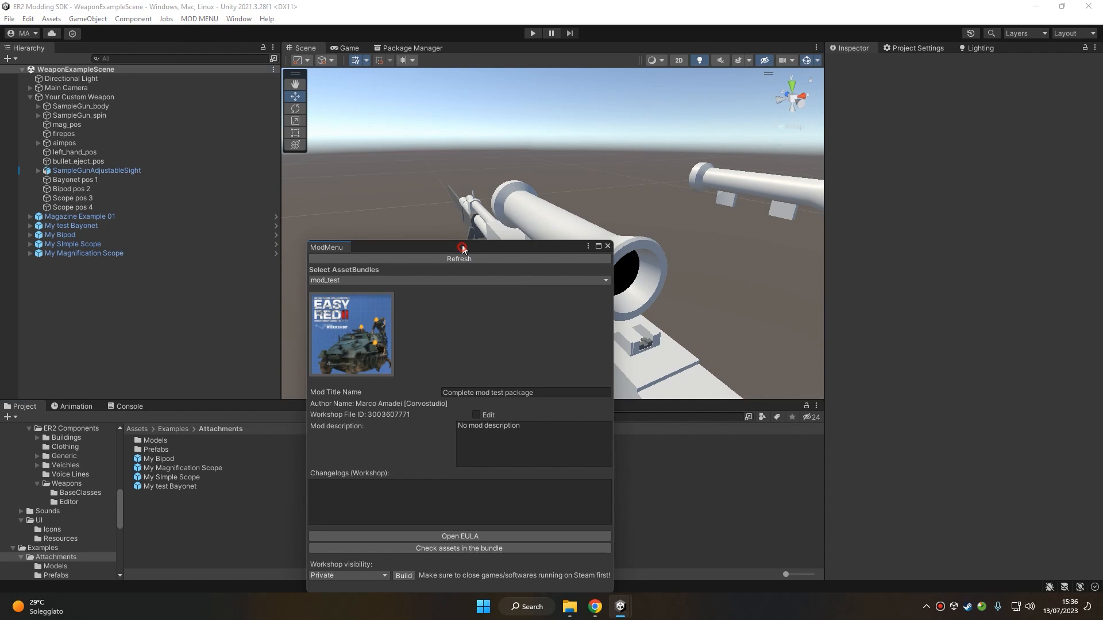
{"action": "left_click_drag", "start_coordinate": [462, 247], "coordinate": [499, 99]}
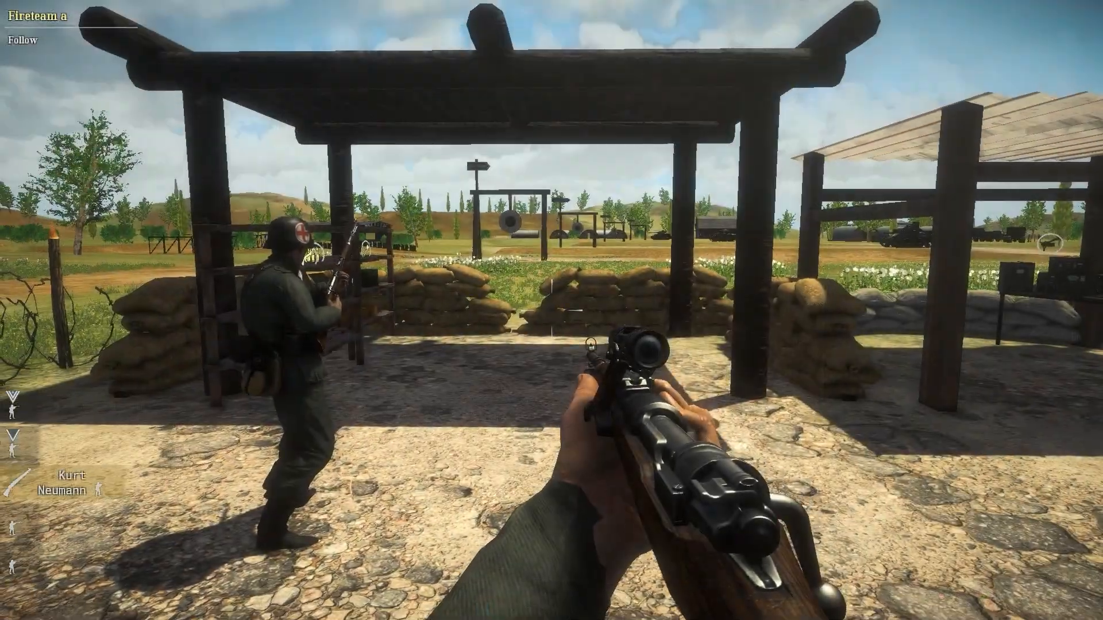
Switch to Easy Red 2 and take Weapon Example 01 from the weapon rack under the wooden shelter
{"action": "key", "text": "w"}
{"action": "key", "text": "e"}
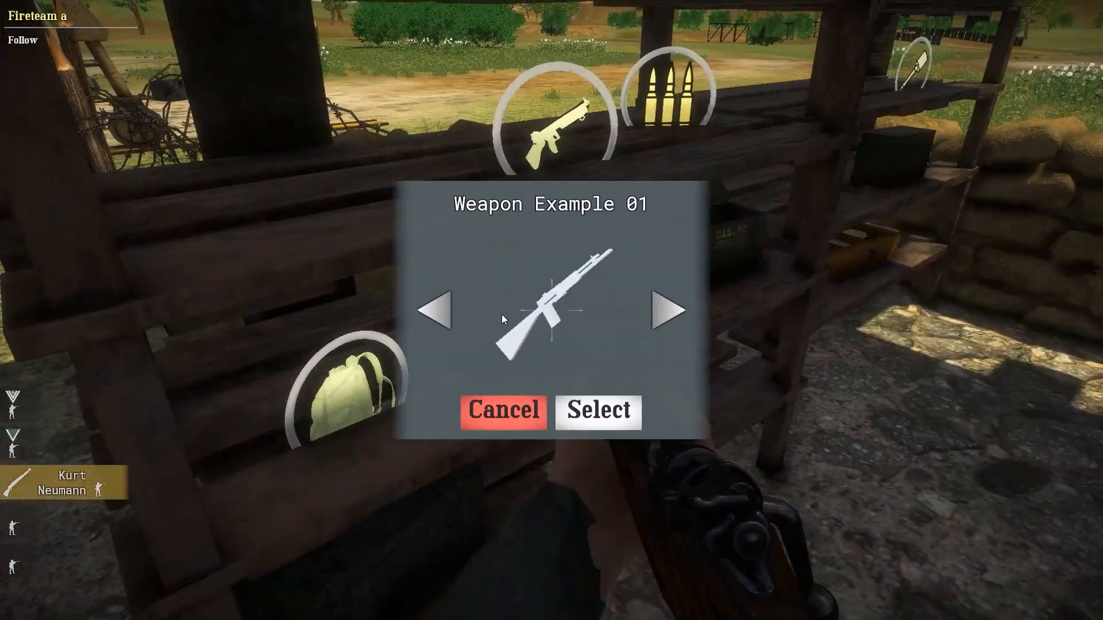
{"action": "key", "text": "s"}
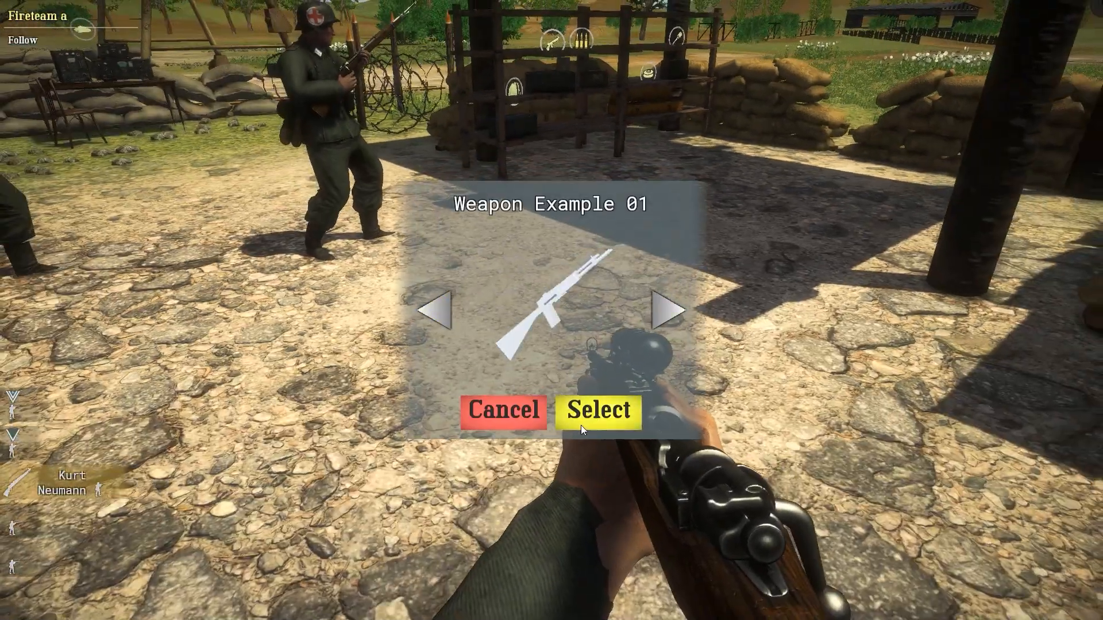
{"action": "left_click", "coordinate": [580, 425]}
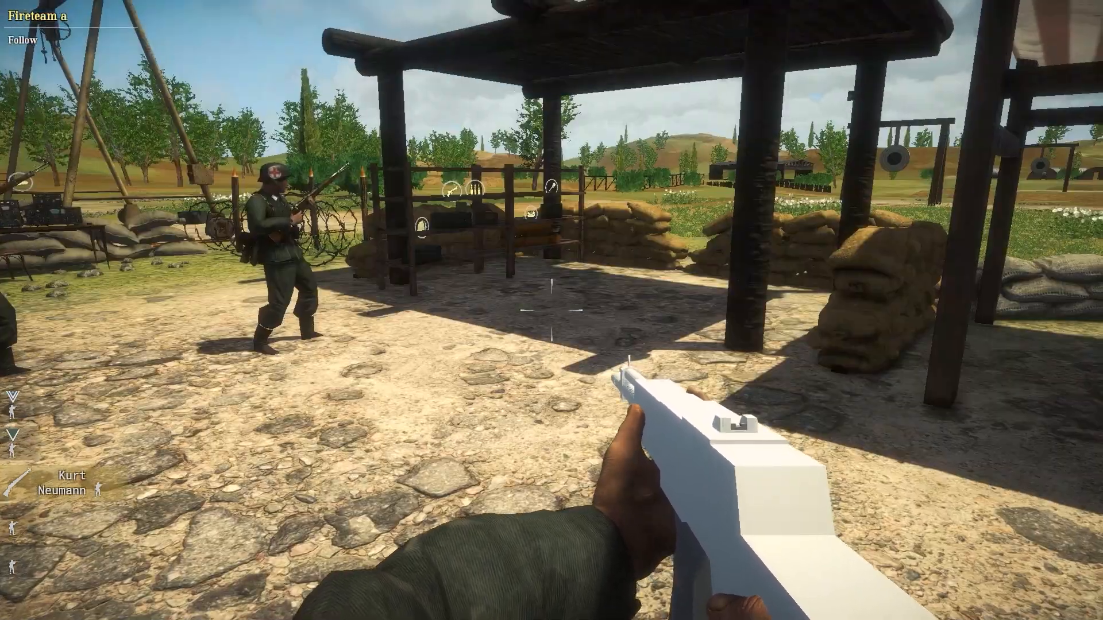
Install the Example Bayonet attachment from the equipment inventory on Weapon Example 01
{"action": "key", "text": "w"}
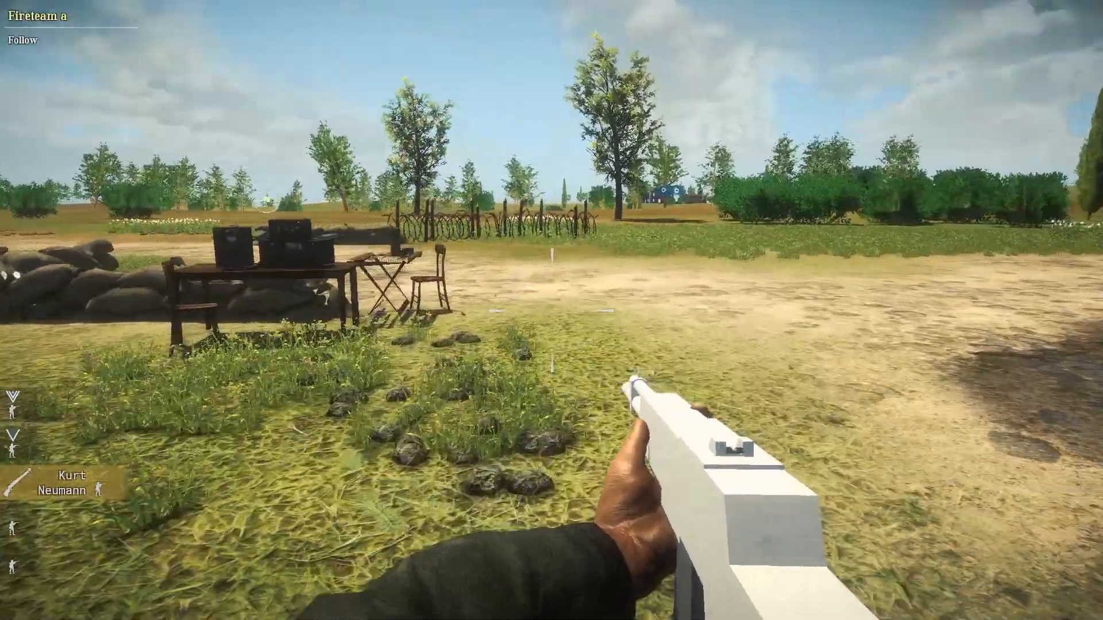
{"action": "key", "text": "Tab"}
{"action": "scroll", "coordinate": [181, 353], "scroll_direction": "down", "scroll_amount": 3}
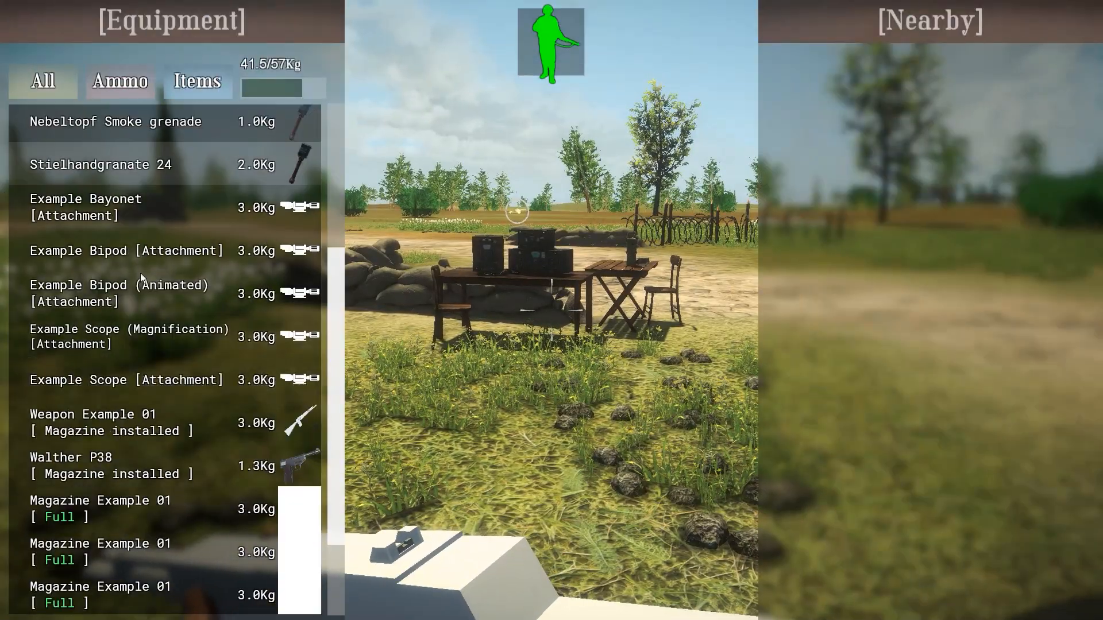
{"action": "key", "text": "Tab"}
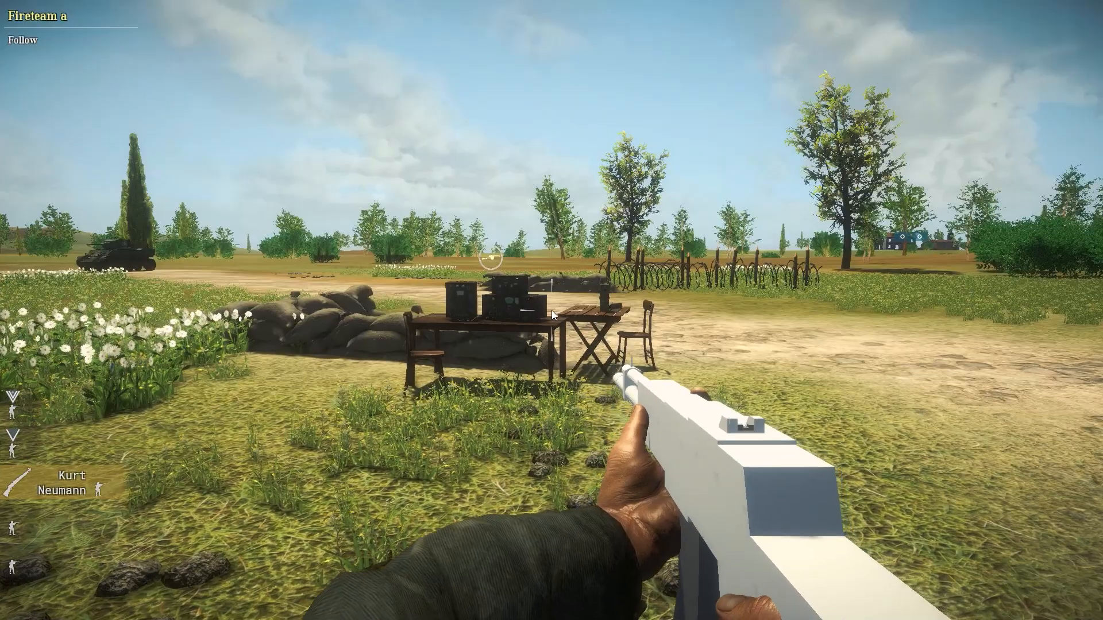
{"action": "key", "text": "Tab"}
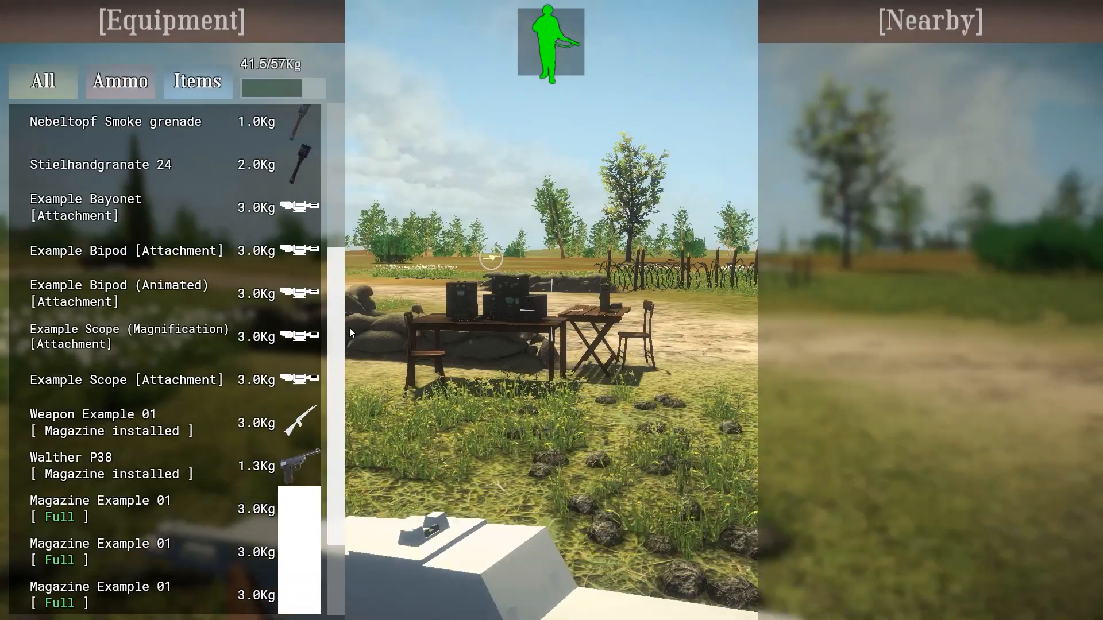
{"action": "right_click", "coordinate": [157, 208]}
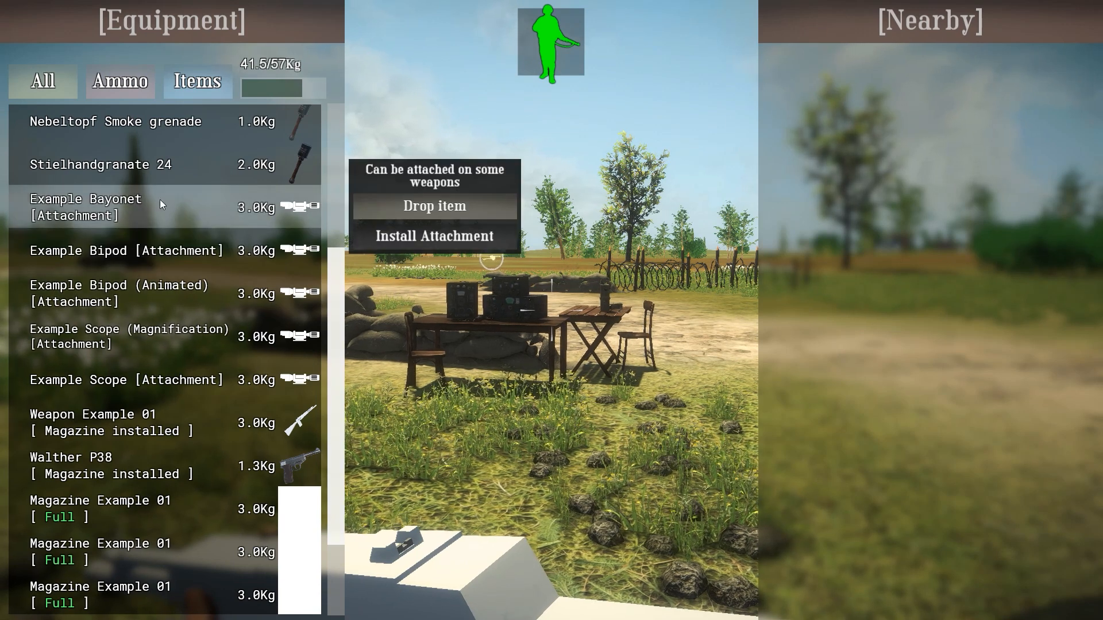
{"action": "left_click", "coordinate": [435, 215]}
{"action": "key", "text": "Tab"}
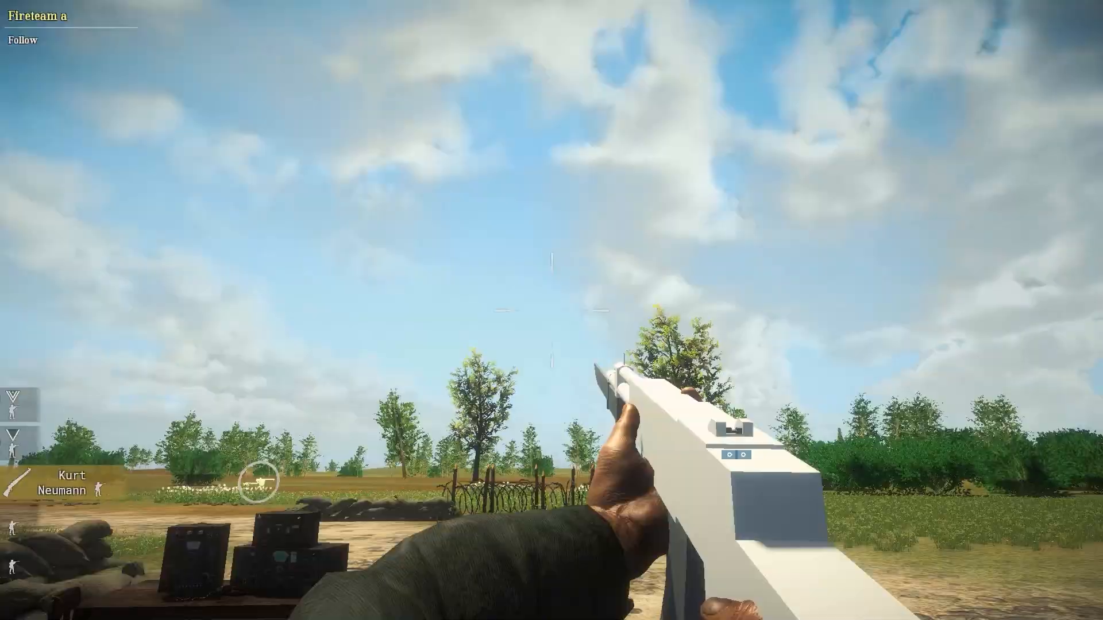
Check the bayonet on the weapon in third person and test its melee attack on the nearby soldiers
{"action": "key", "text": "v"}
{"action": "key", "text": "v"}
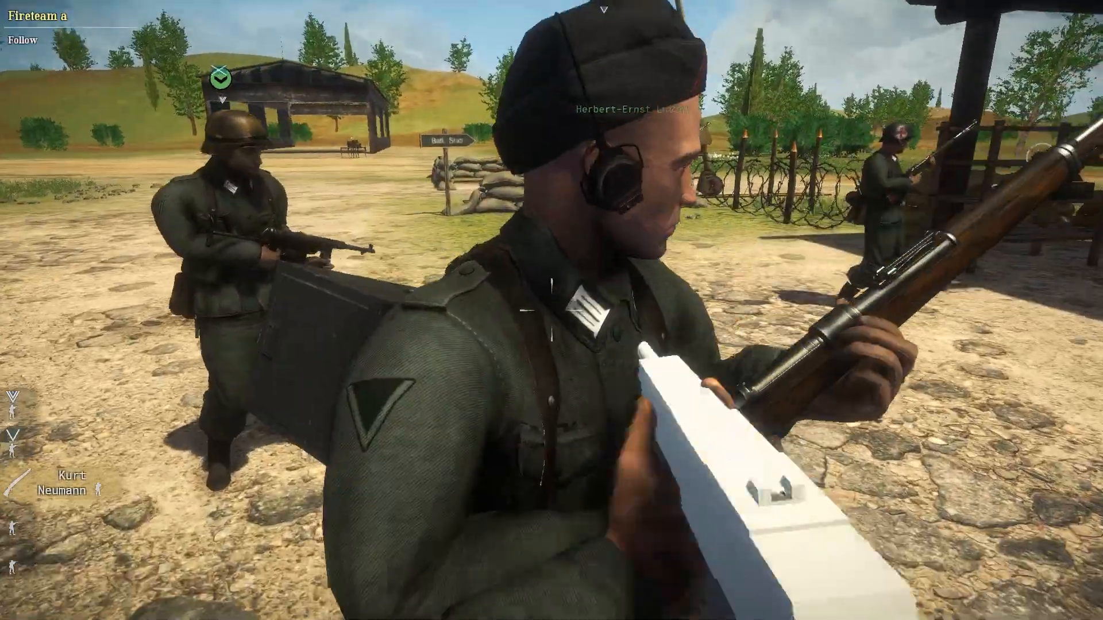
{"action": "left_click", "coordinate": [551, 310]}
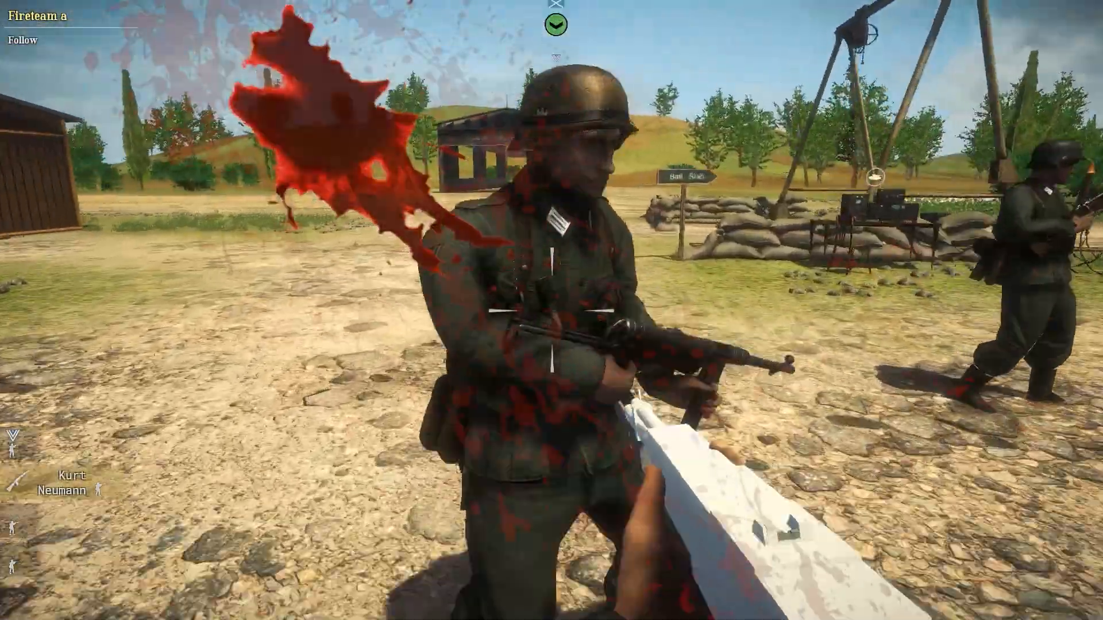
{"action": "left_click", "coordinate": [551, 310]}
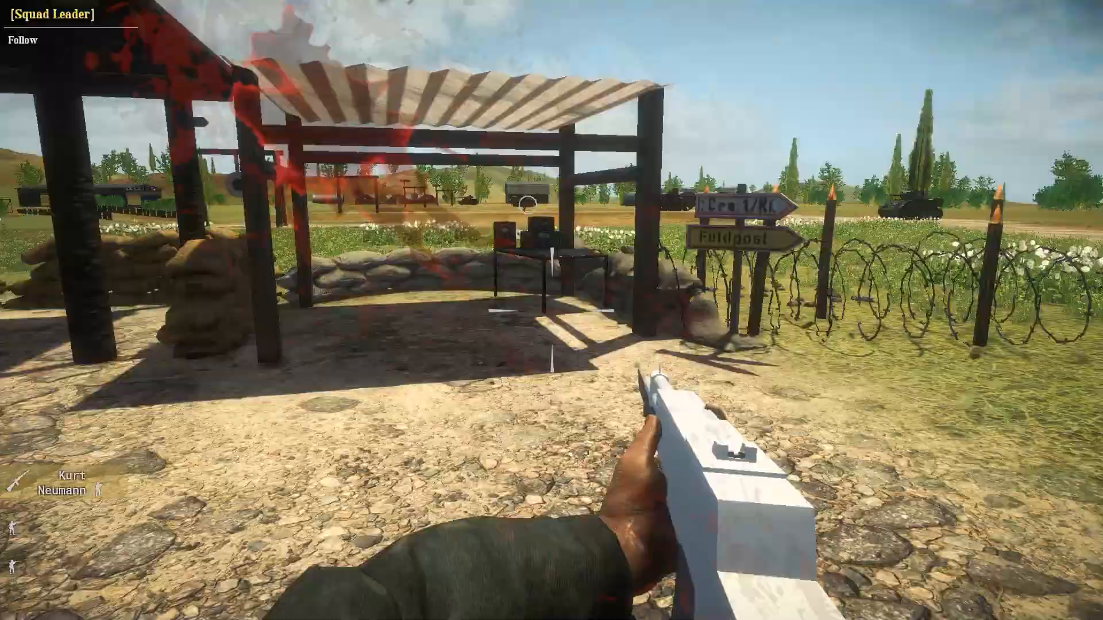
Install the Example Bipod attachment from the equipment inventory on the weapon
{"action": "key", "text": "Tab"}
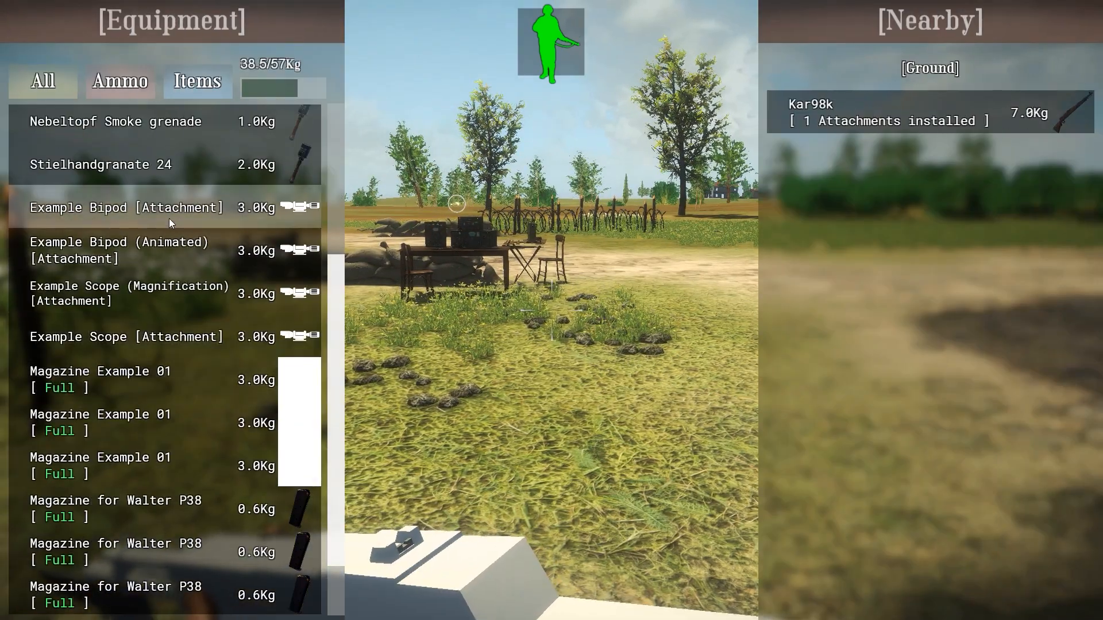
{"action": "left_click", "coordinate": [167, 218]}
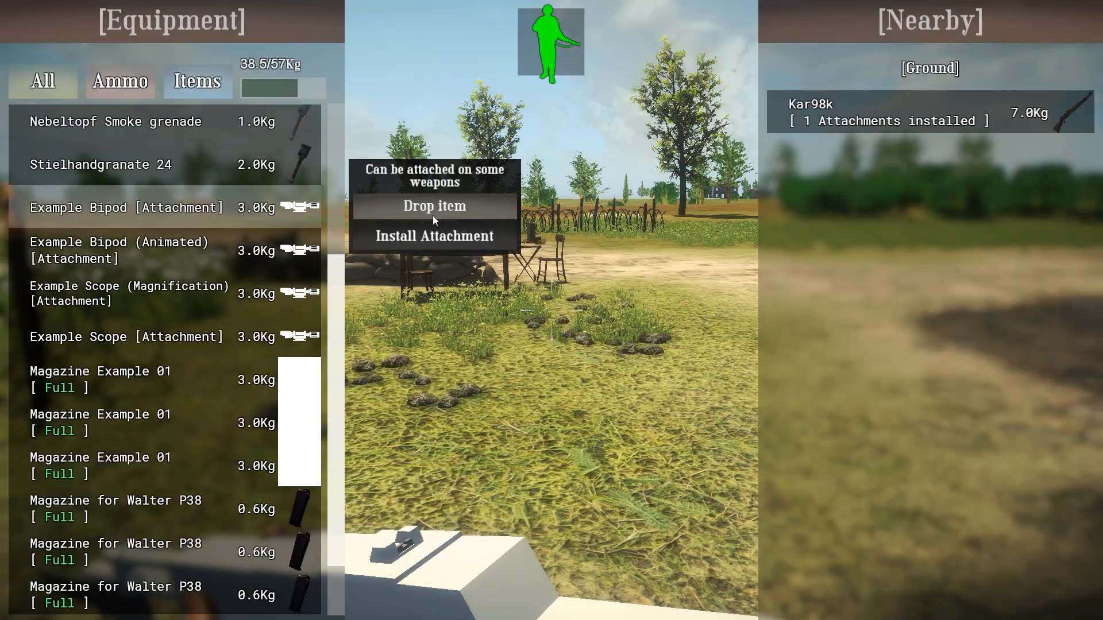
{"action": "left_click", "coordinate": [423, 235]}
{"action": "key", "text": "Tab"}
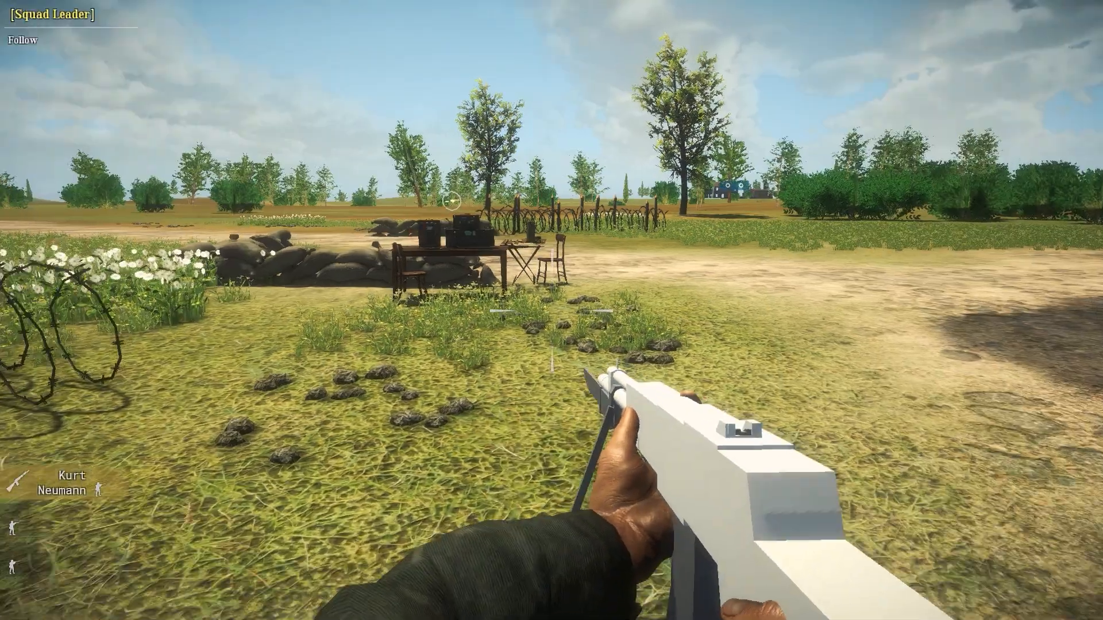
Inspect the bipod in third person, and test it by resting the weapon on the wooden table, aiming and firing
{"action": "key", "text": "v"}
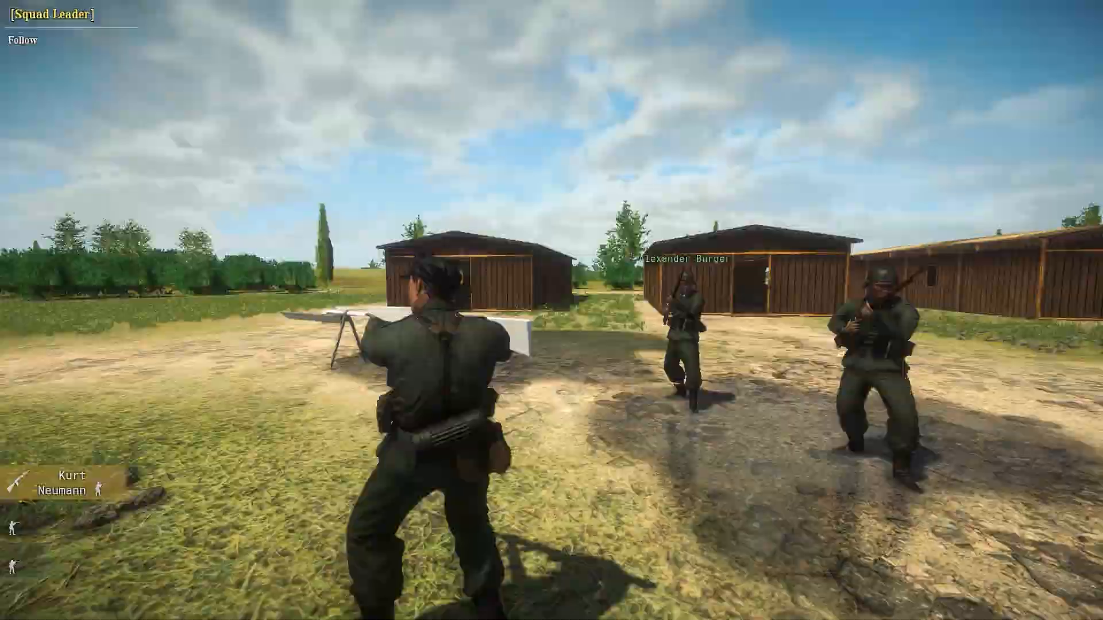
{"action": "key", "text": "v"}
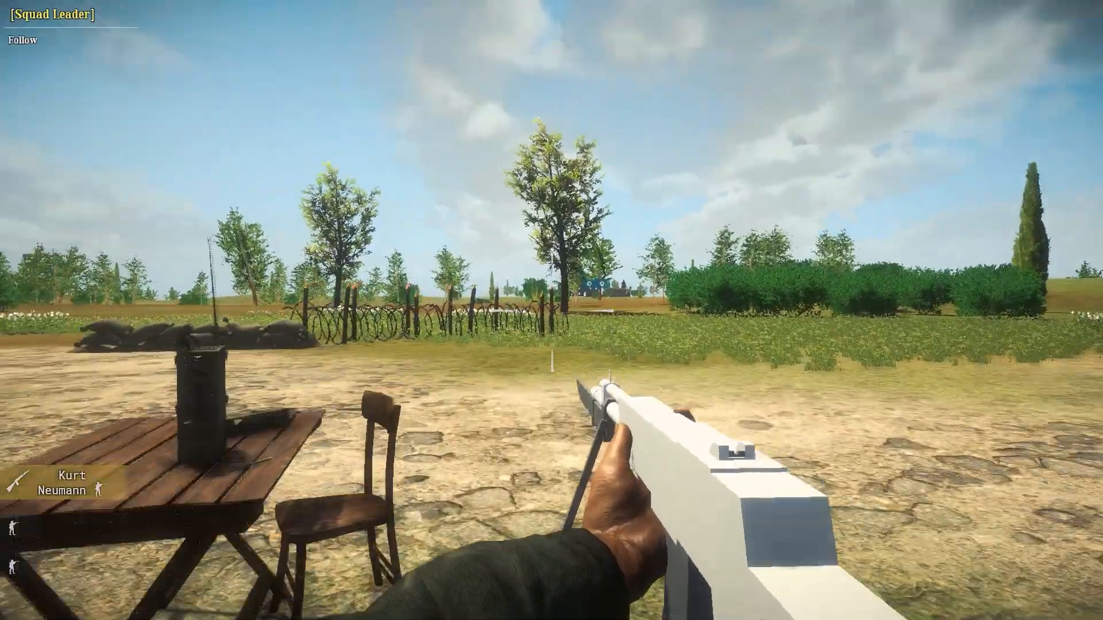
{"action": "right_click", "coordinate": [551, 310]}
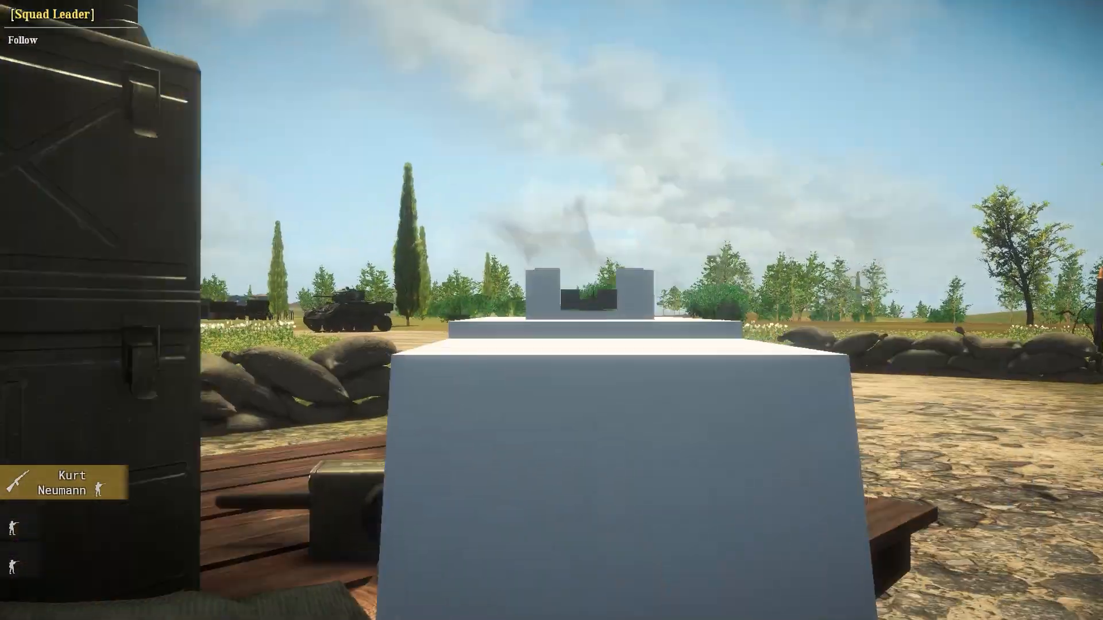
{"action": "right_click", "coordinate": [552, 310]}
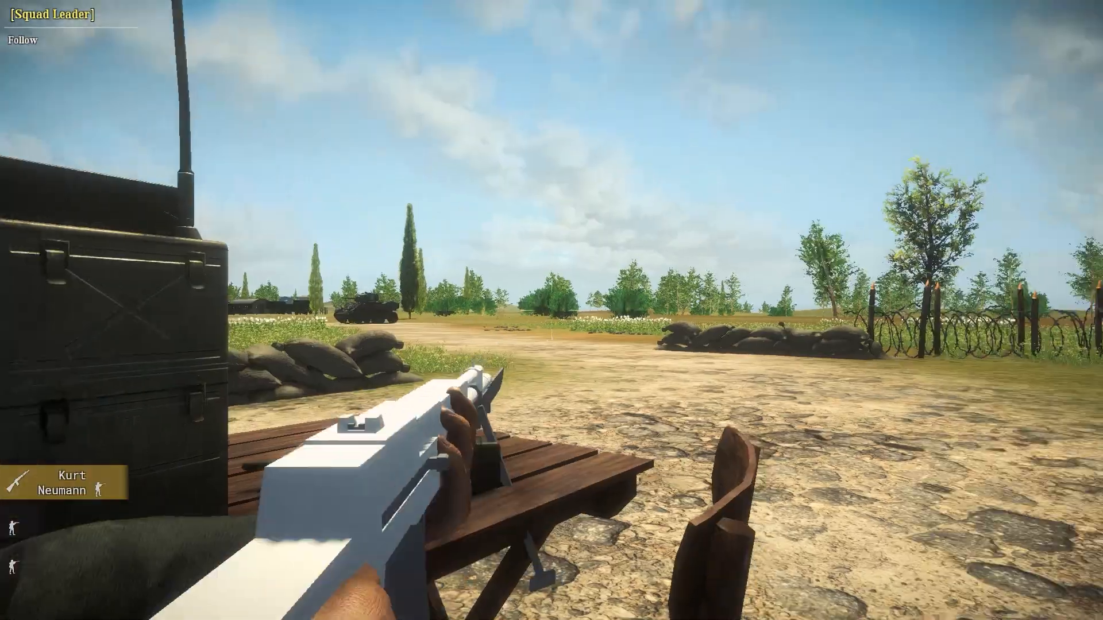
{"action": "right_click", "coordinate": [552, 310]}
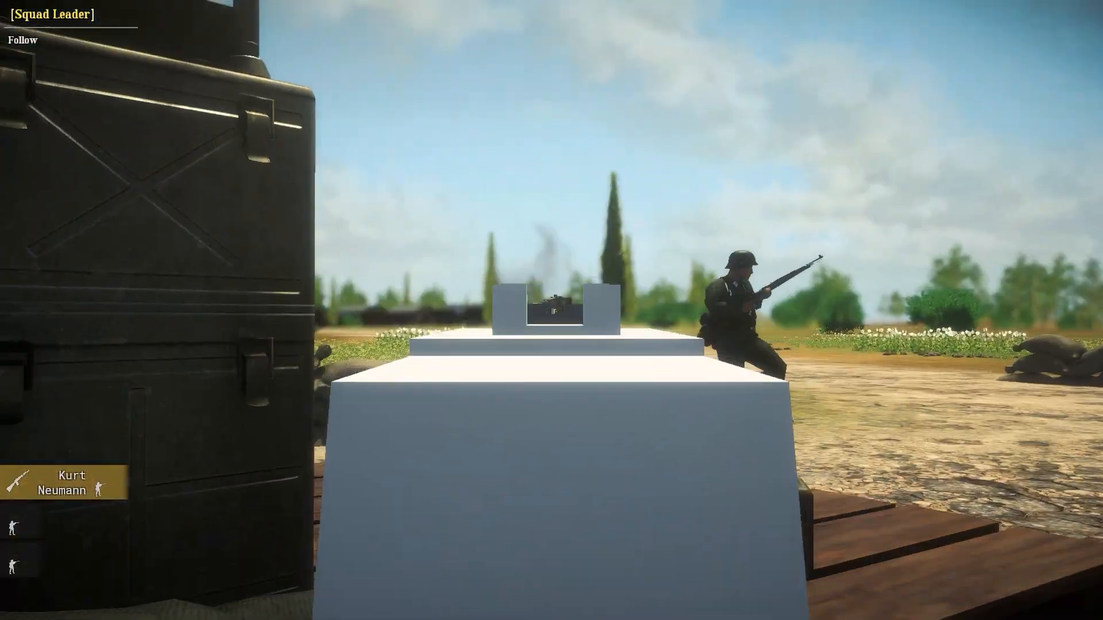
{"action": "right_click", "coordinate": [551, 310]}
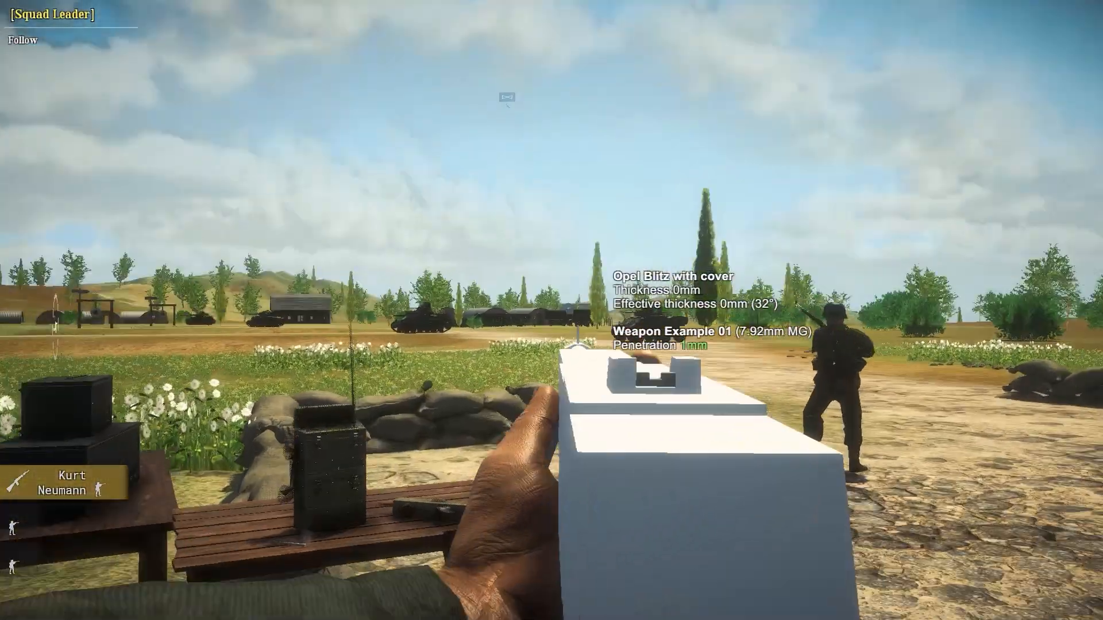
{"action": "right_click", "coordinate": [551, 311]}
{"action": "right_click", "coordinate": [552, 311]}
{"action": "right_click", "coordinate": [551, 310]}
{"action": "left_click", "coordinate": [551, 310]}
{"action": "right_click", "coordinate": [551, 310]}
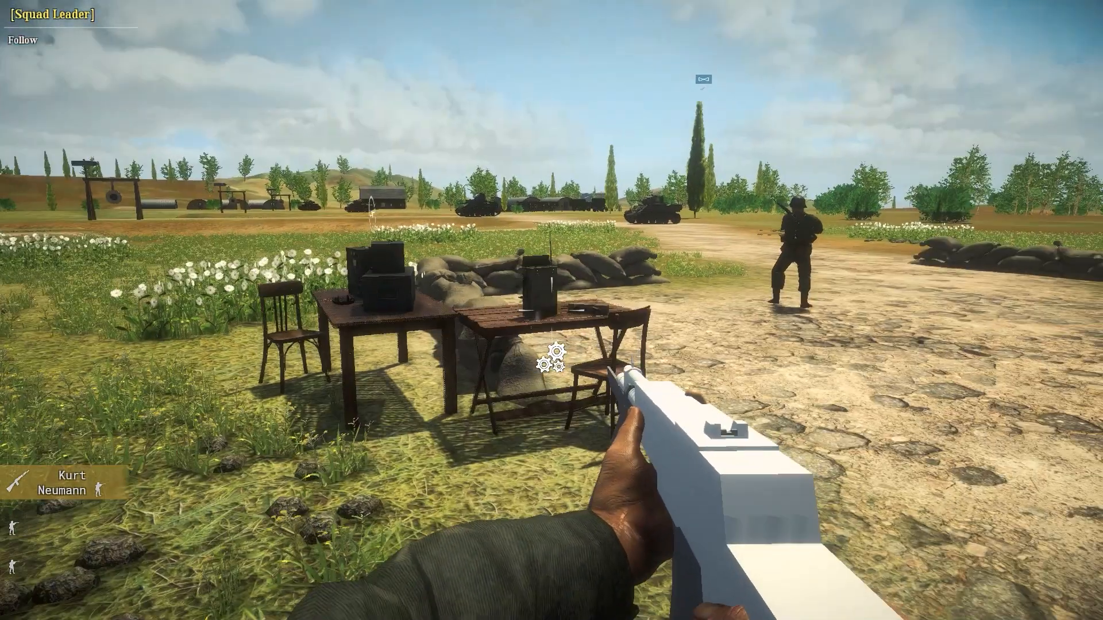
Install the Example Scope attachment on the weapon and test aiming through it
{"action": "key", "text": "Tab"}
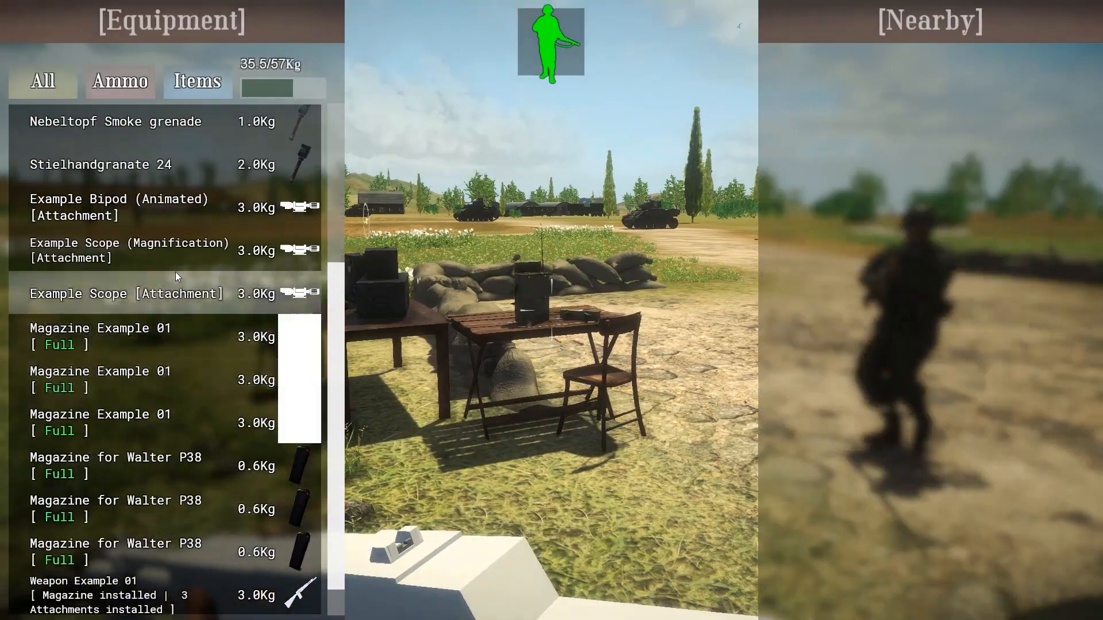
{"action": "right_click", "coordinate": [181, 293]}
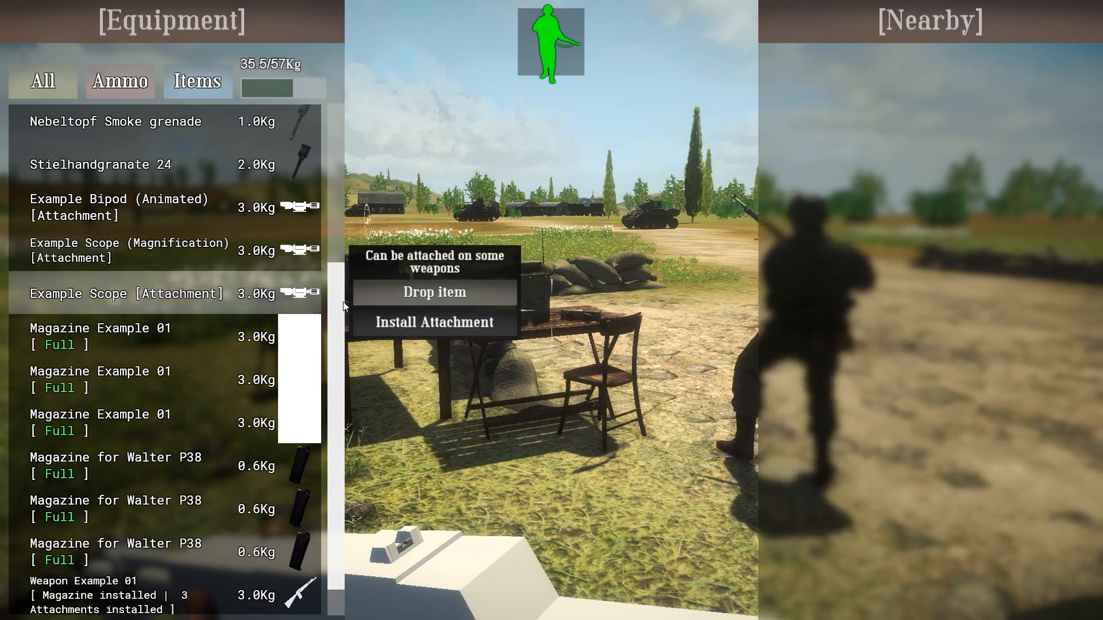
{"action": "left_click", "coordinate": [419, 324]}
{"action": "key", "text": "Tab"}
{"action": "right_click", "coordinate": [551, 310]}
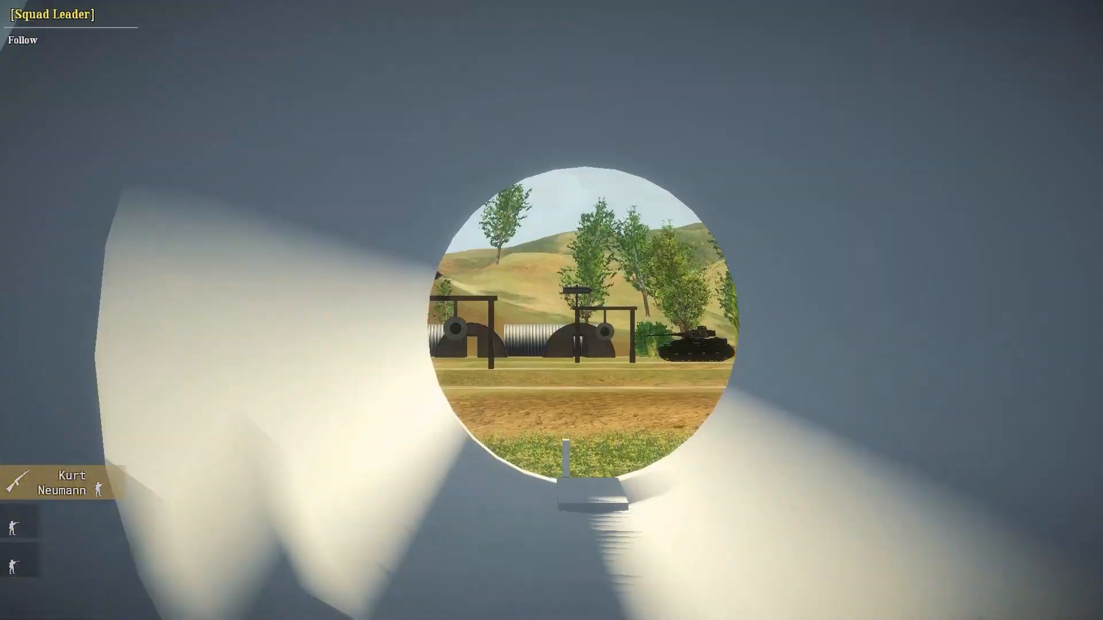
{"action": "right_click", "coordinate": [552, 310]}
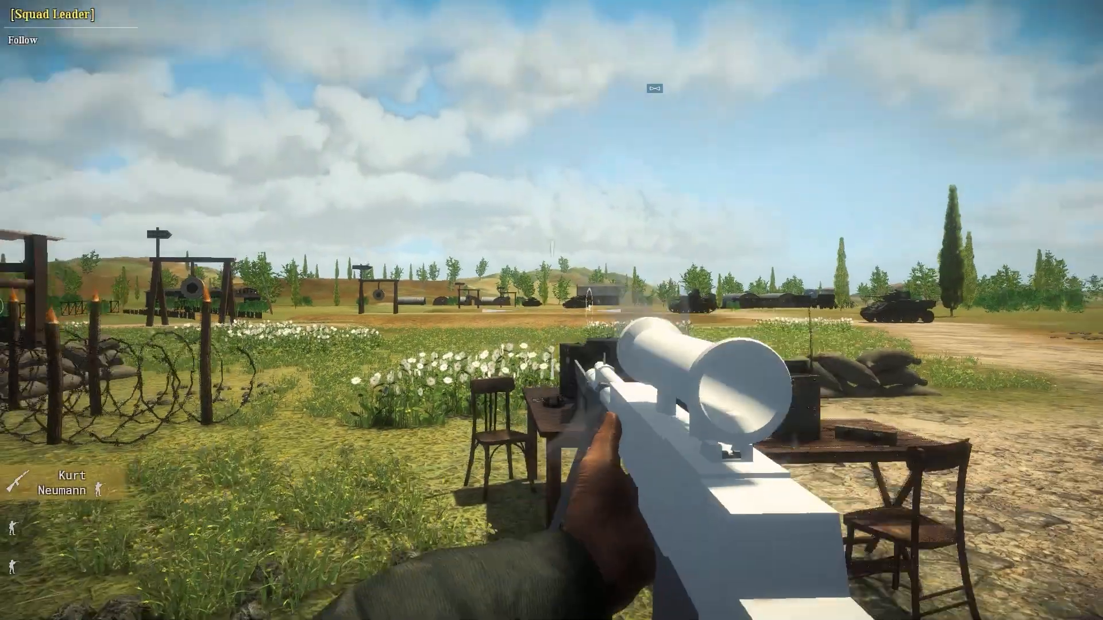
Replace the weapon's installed scope with the Example Scope (Magnification) from the equipment inventory and test aiming through it
{"action": "right_click", "coordinate": [551, 311]}
{"action": "right_click", "coordinate": [551, 310]}
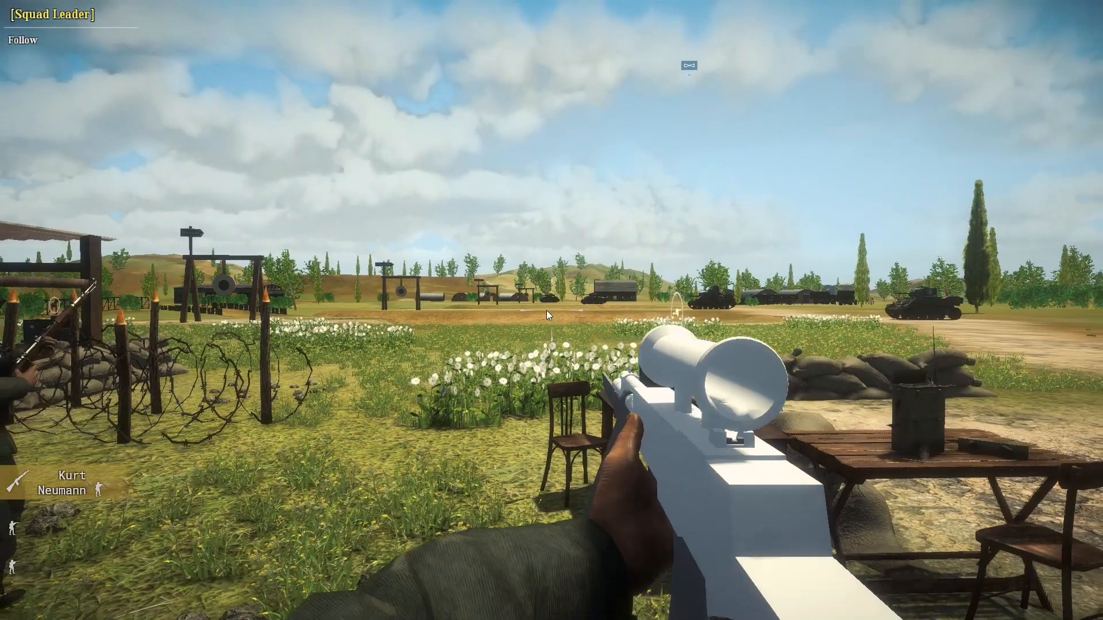
{"action": "key", "text": "Tab"}
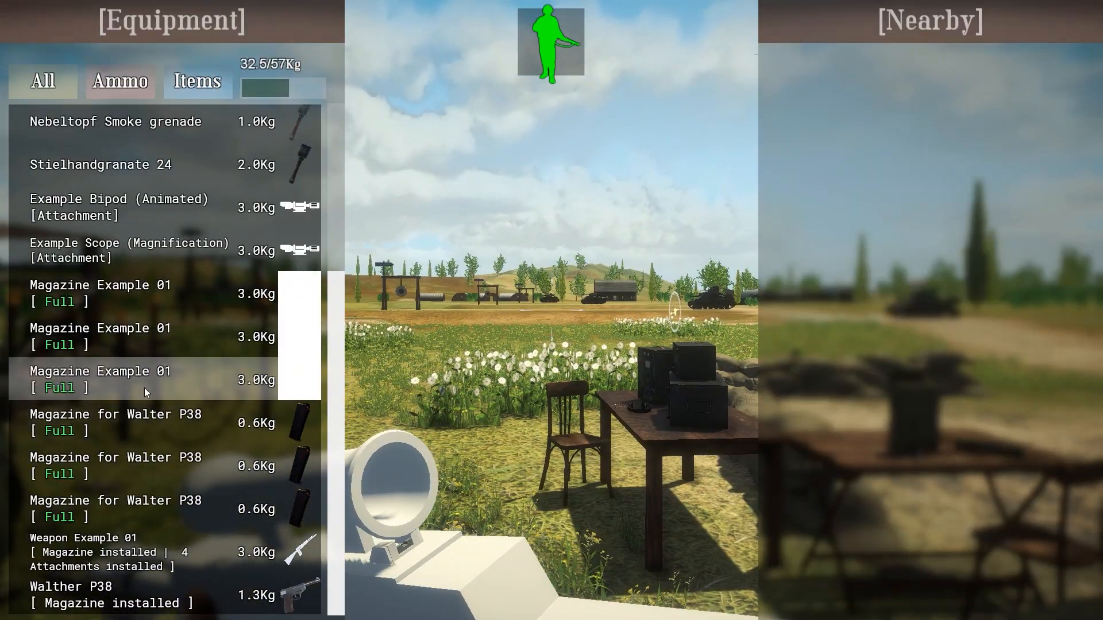
{"action": "right_click", "coordinate": [126, 249]}
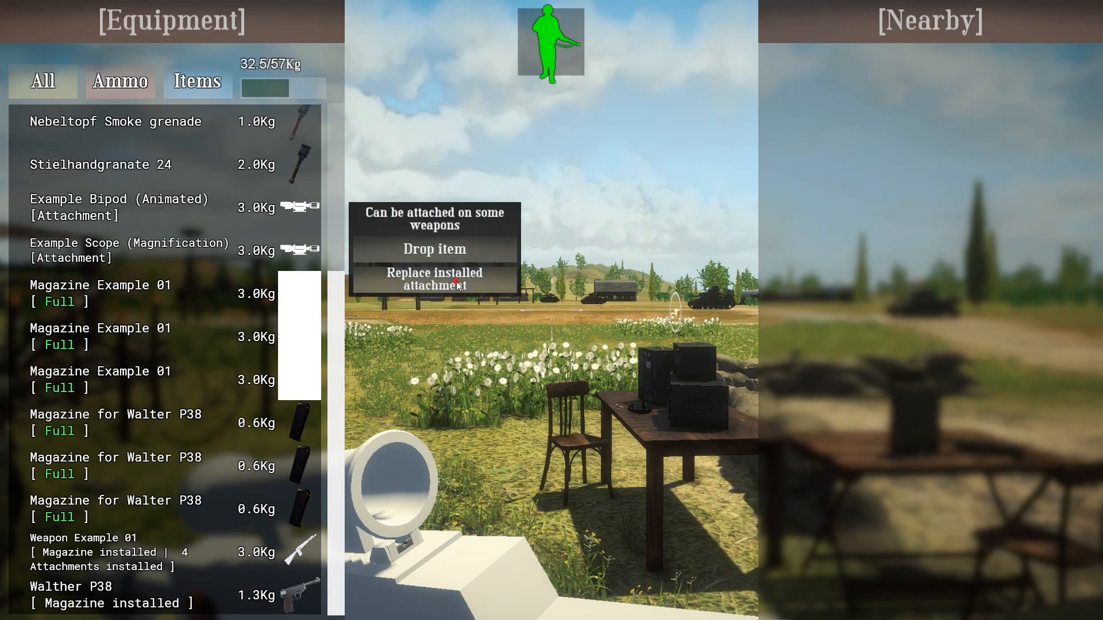
{"action": "left_click", "coordinate": [456, 281]}
{"action": "key", "text": "Tab"}
{"action": "right_click", "coordinate": [551, 310]}
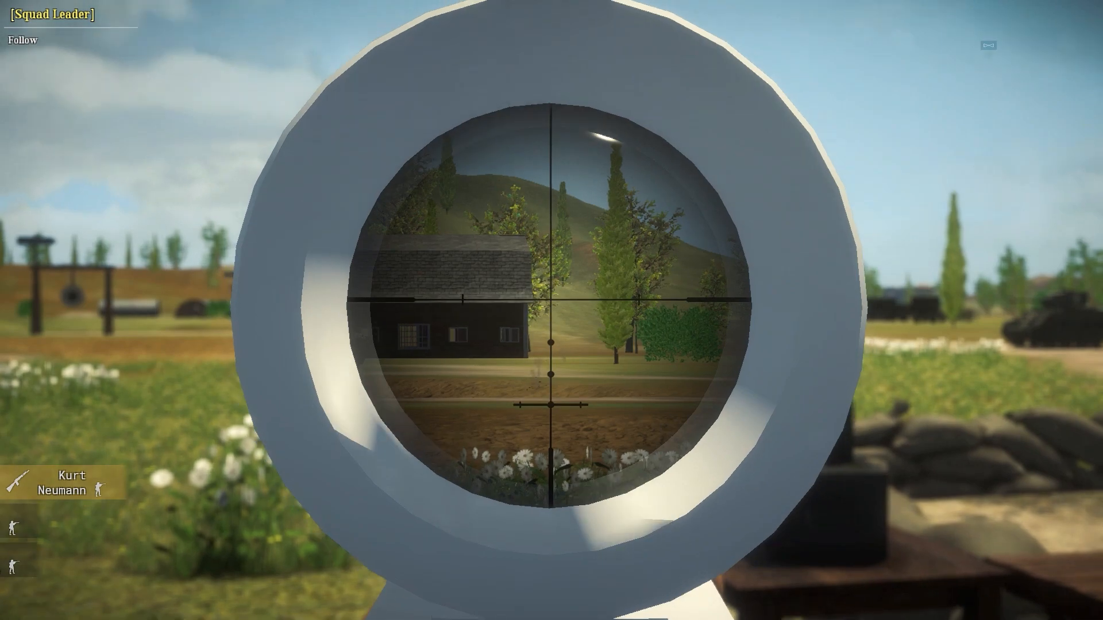
{"action": "right_click", "coordinate": [551, 310]}
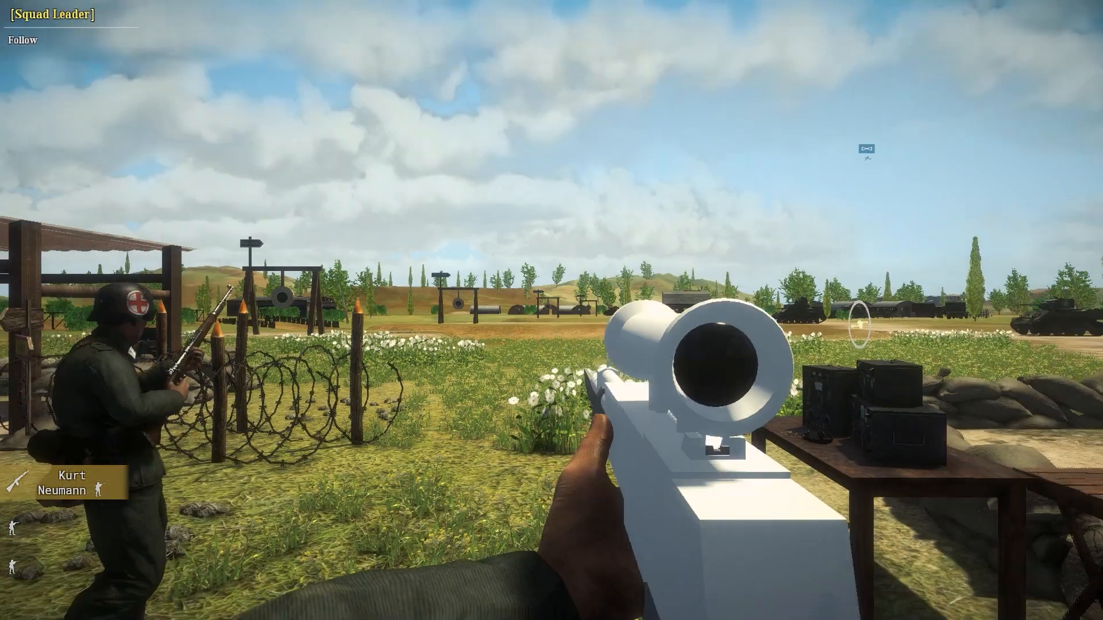
Replace the weapon's installed bipod with the Example Bipod (Animated) attachment from the equipment inventory
{"action": "key", "text": "w"}
{"action": "key", "text": "Tab"}
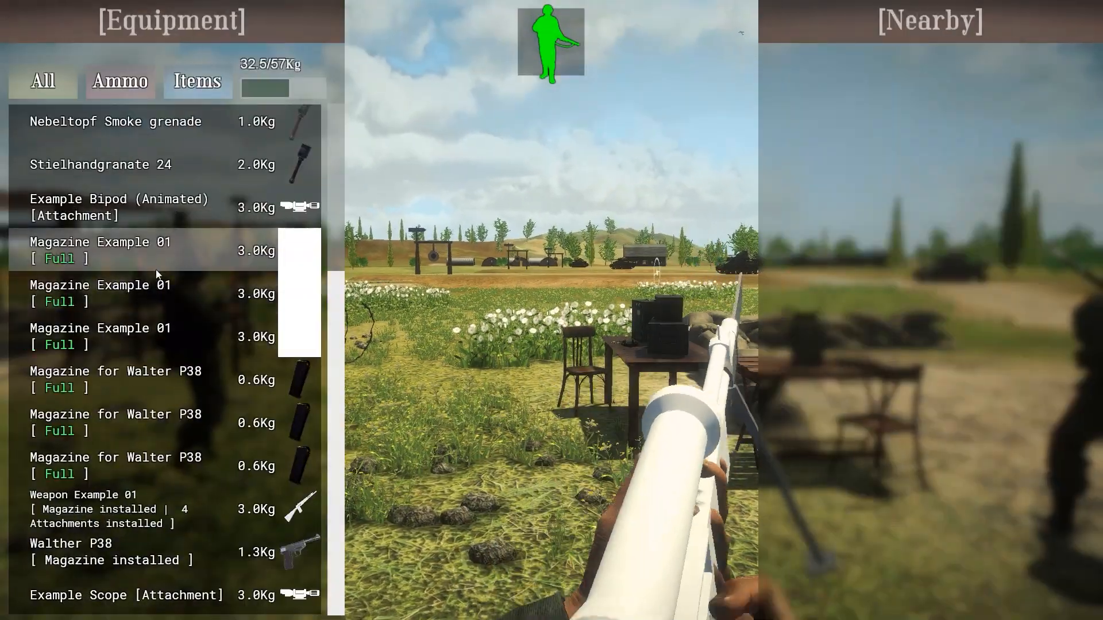
{"action": "right_click", "coordinate": [98, 219]}
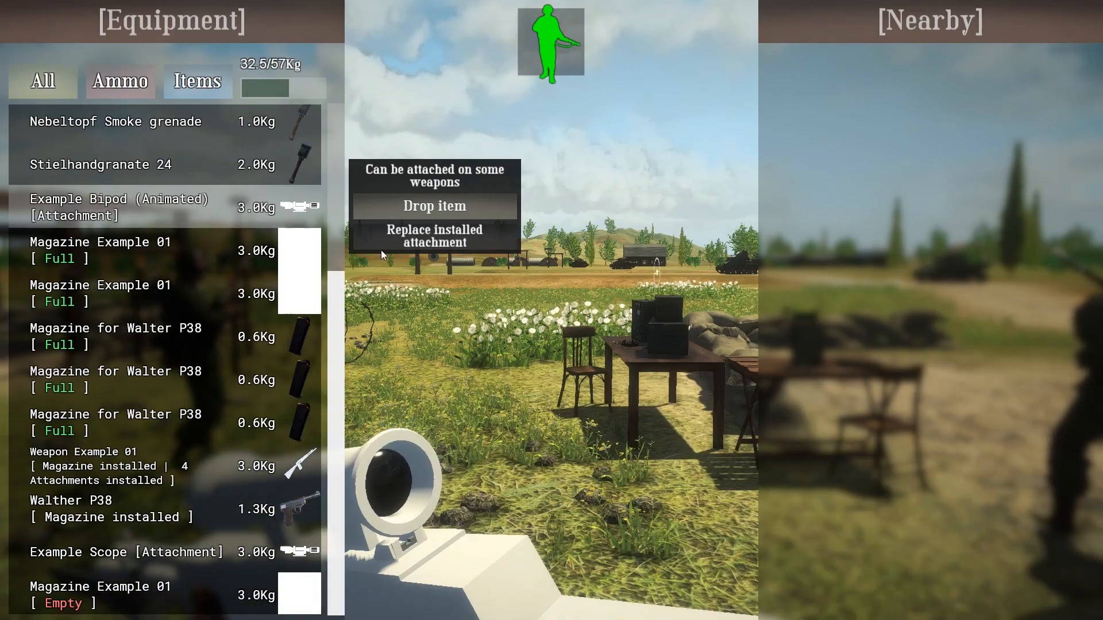
{"action": "left_click", "coordinate": [384, 245]}
{"action": "key", "text": "Tab"}
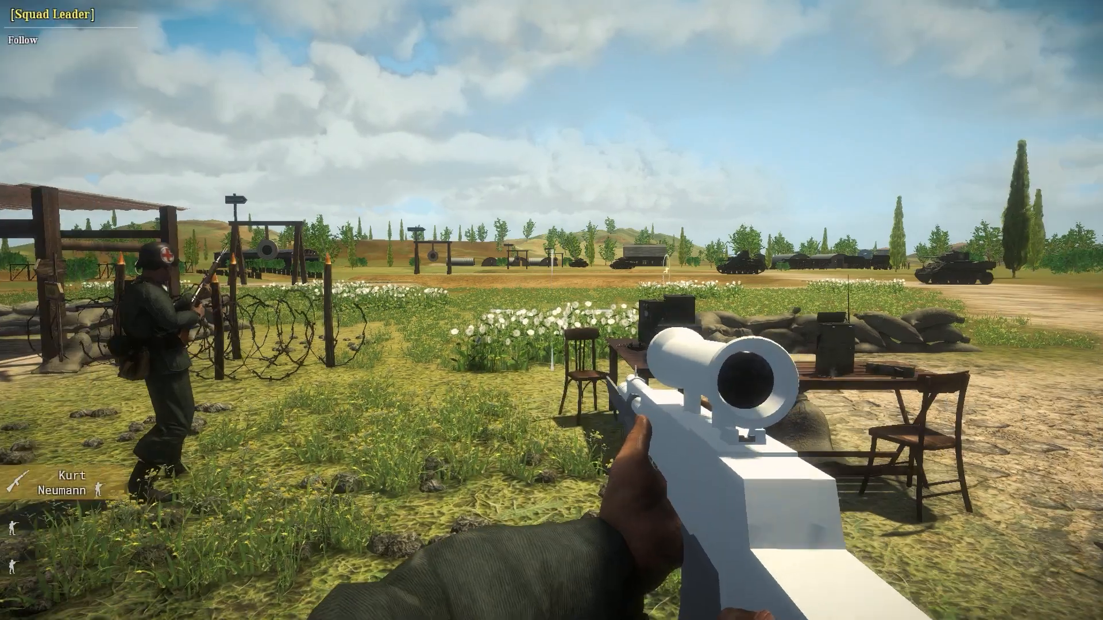
Inspect the animated bipod and the magnification scope on the weapon in third person, and return to first person
{"action": "key", "text": "v"}
{"action": "key", "text": "s"}
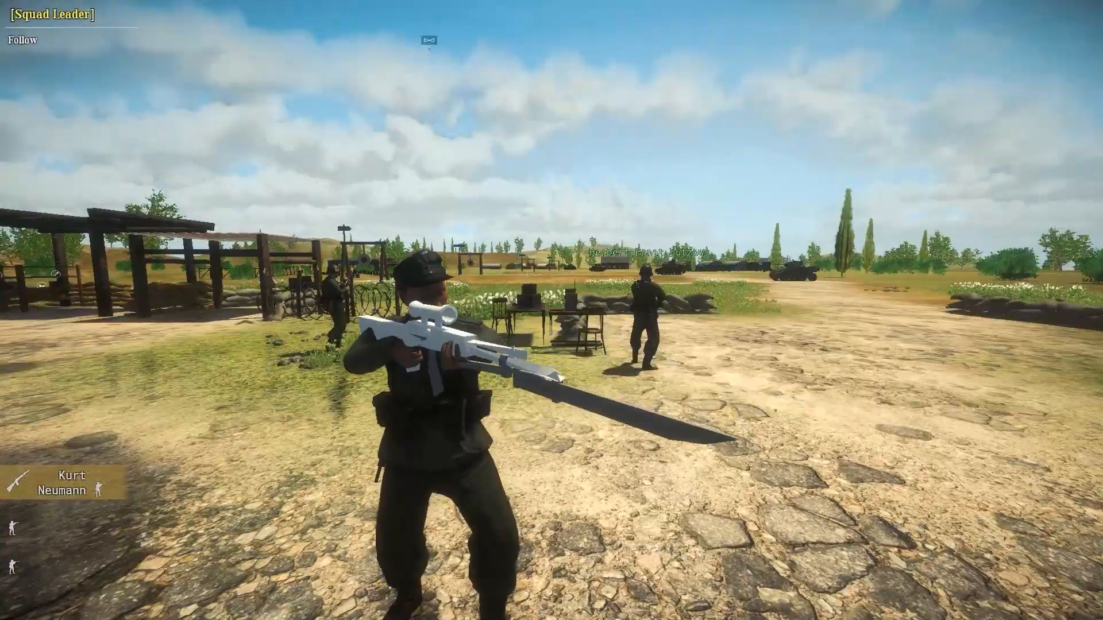
{"action": "key", "text": "v"}
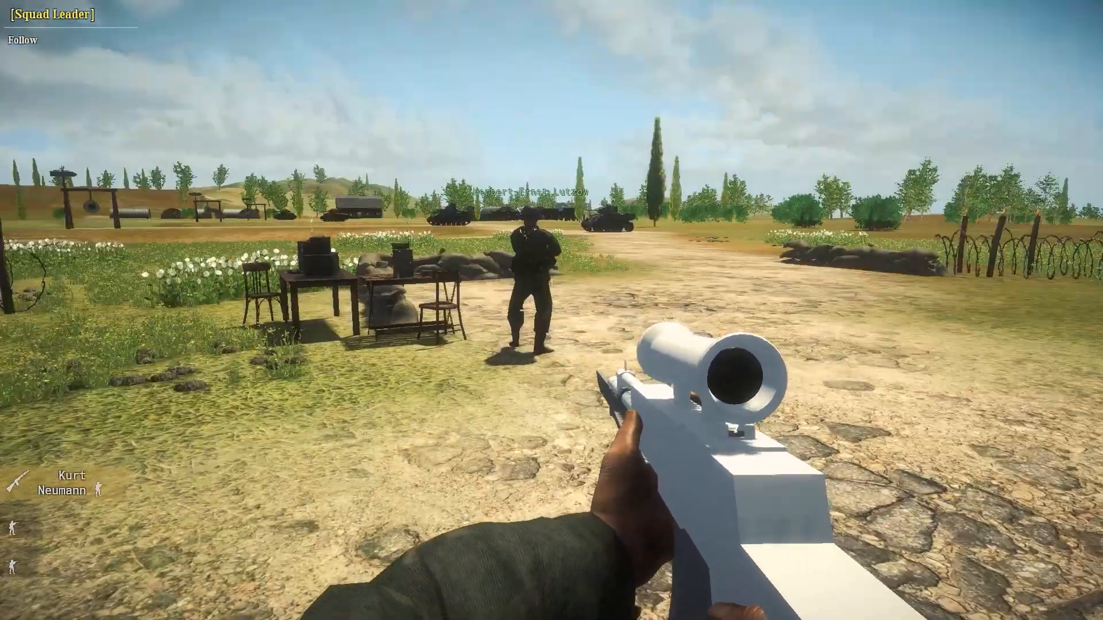
Walk to the sandbag wall past the tables, check the weapon in third person, and rest it on the sandbags
{"action": "key", "text": "w"}
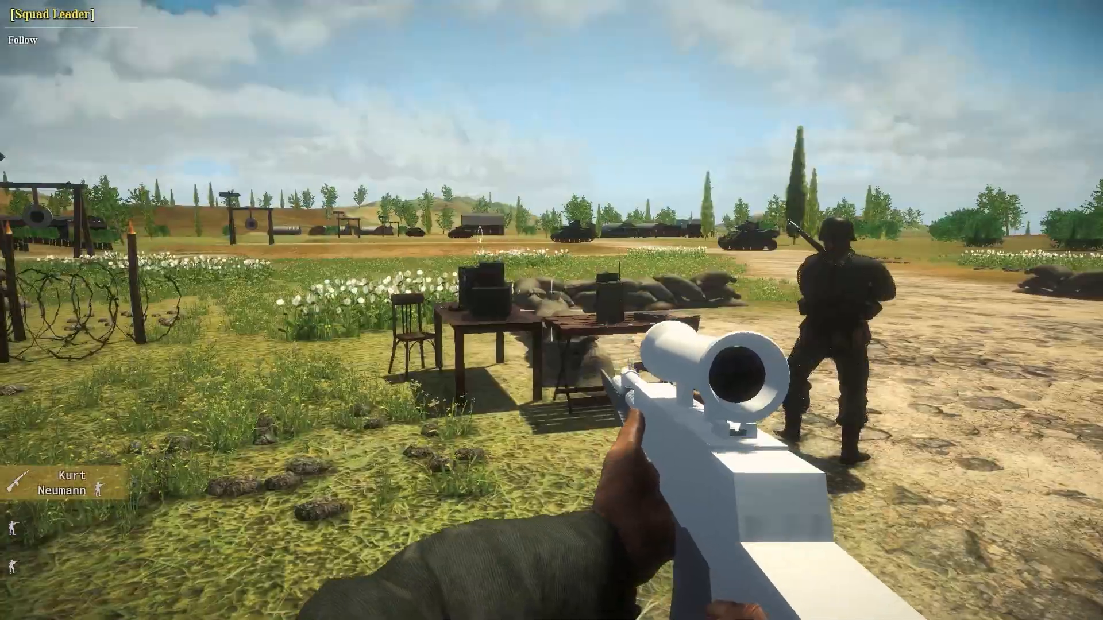
{"action": "key", "text": "v"}
{"action": "key", "text": "v"}
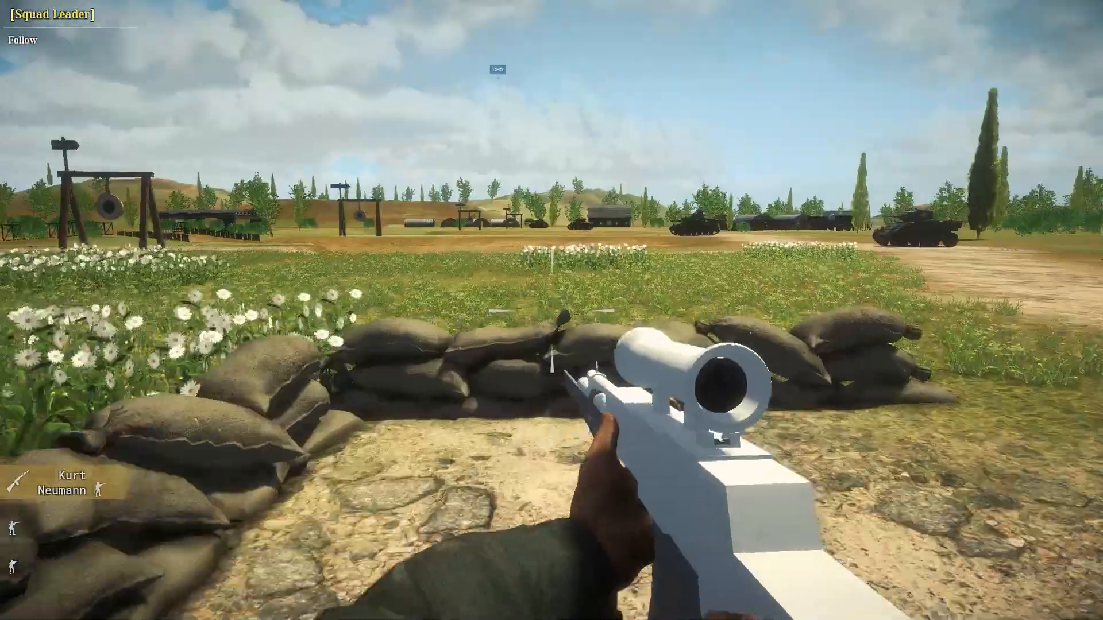
{"action": "key", "text": "w"}
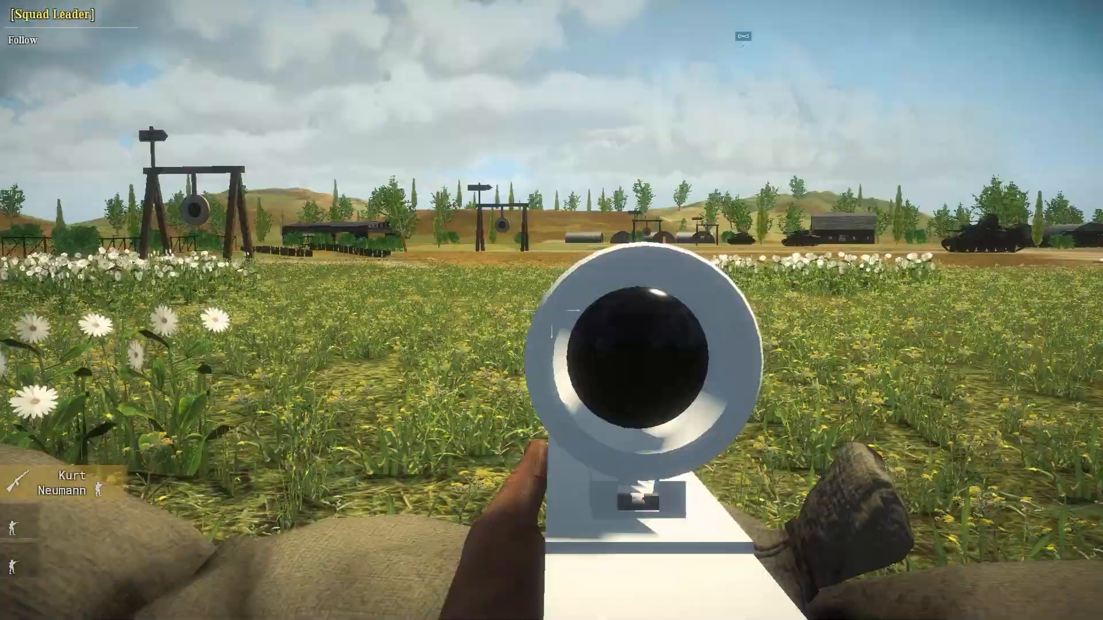